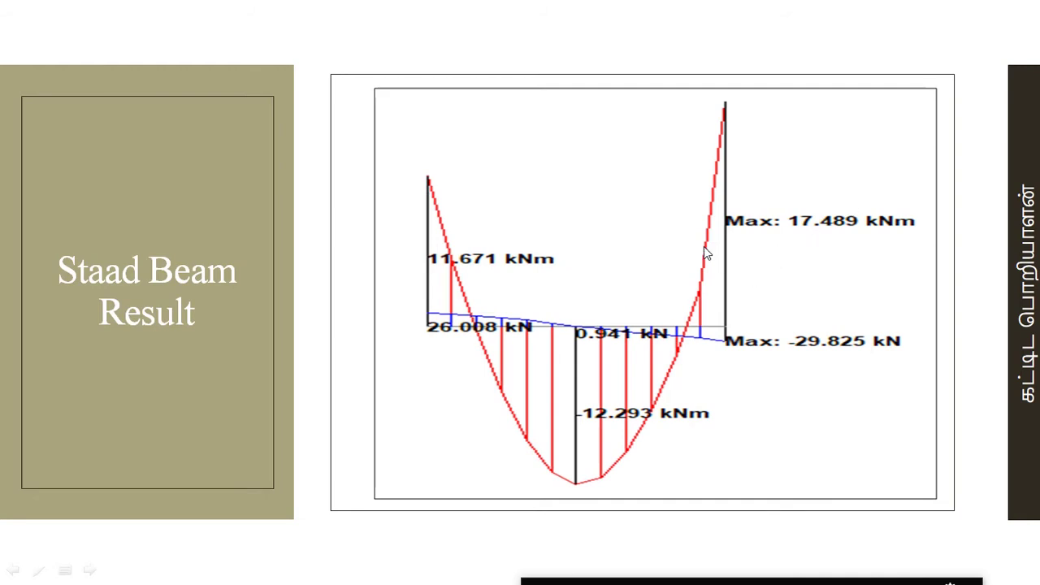
Step to the Deflection Check slide and back to Staad Beam Result, then bring up the window switcher.
{"action": "left_click", "coordinate": [674, 236]}
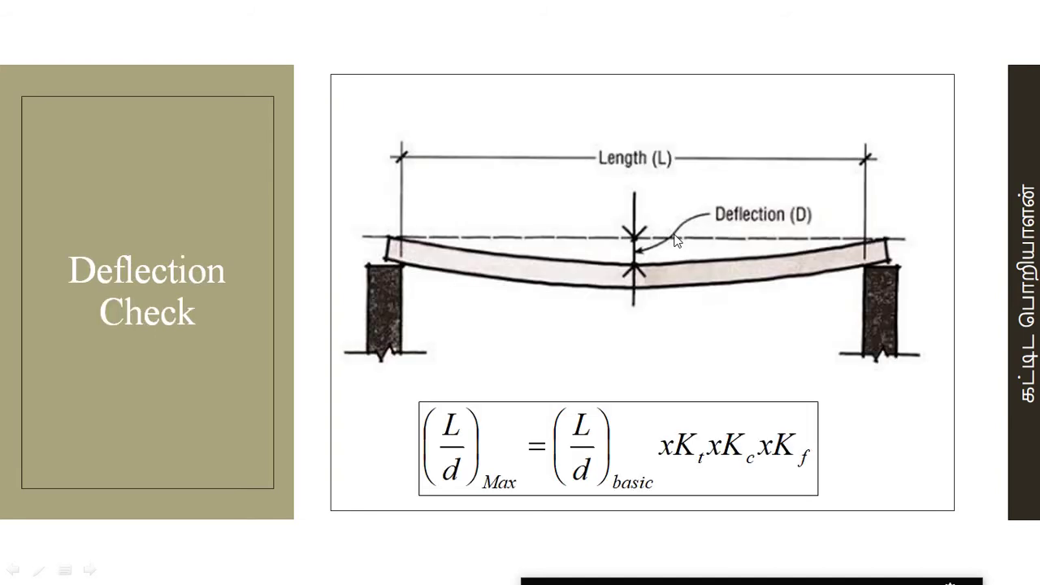
{"action": "key", "text": "Left"}
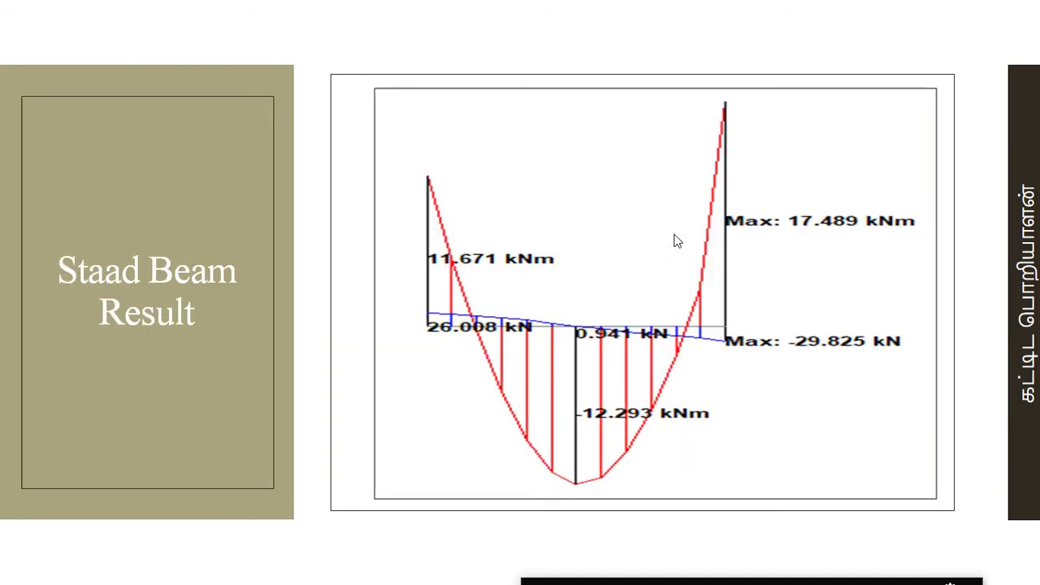
{"action": "key", "text": "alt+Tab"}
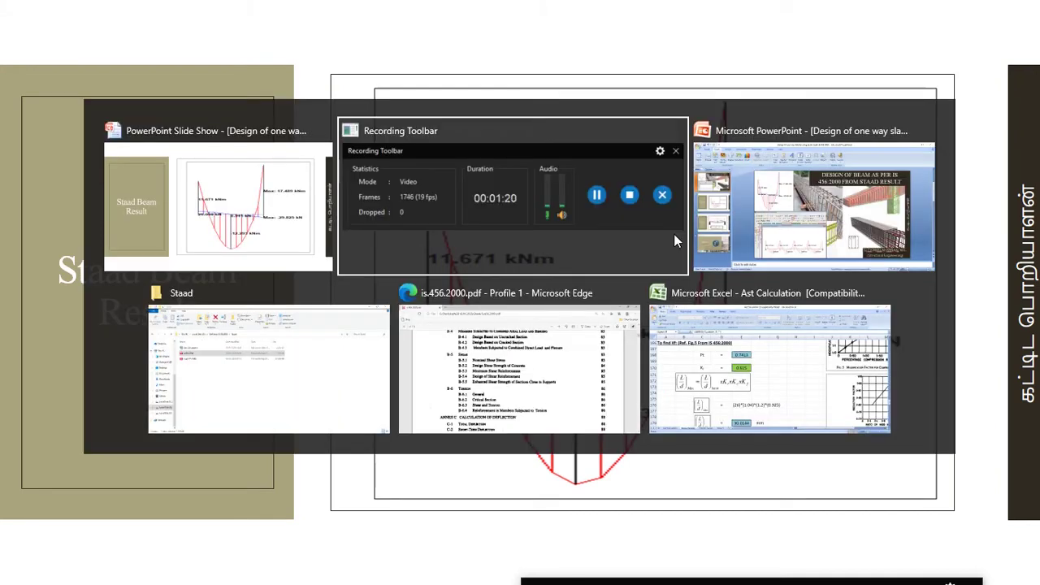
Switch to the Excel Beam Design sheet and scroll up to its header and STAAD diagram.
{"action": "key", "text": "alt+Tab"}
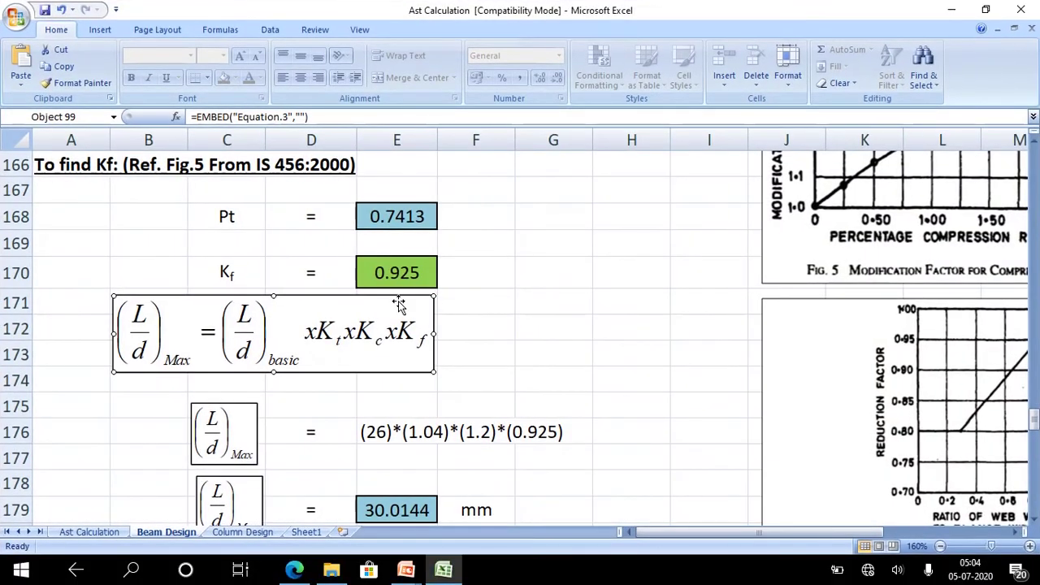
{"action": "scroll", "coordinate": [398, 300], "scroll_direction": "up", "scroll_amount": 10}
{"action": "scroll", "coordinate": [396, 299], "scroll_direction": "up", "scroll_amount": 14}
{"action": "scroll", "coordinate": [397, 299], "scroll_direction": "up", "scroll_amount": 9}
{"action": "scroll", "coordinate": [396, 300], "scroll_direction": "up", "scroll_amount": 14}
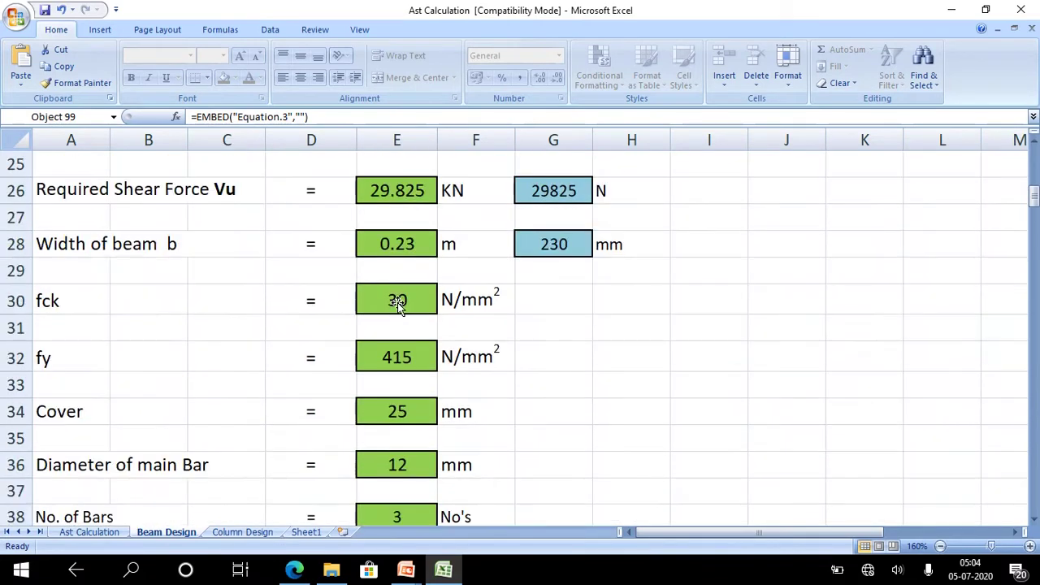
{"action": "scroll", "coordinate": [397, 305], "scroll_direction": "up", "scroll_amount": 8}
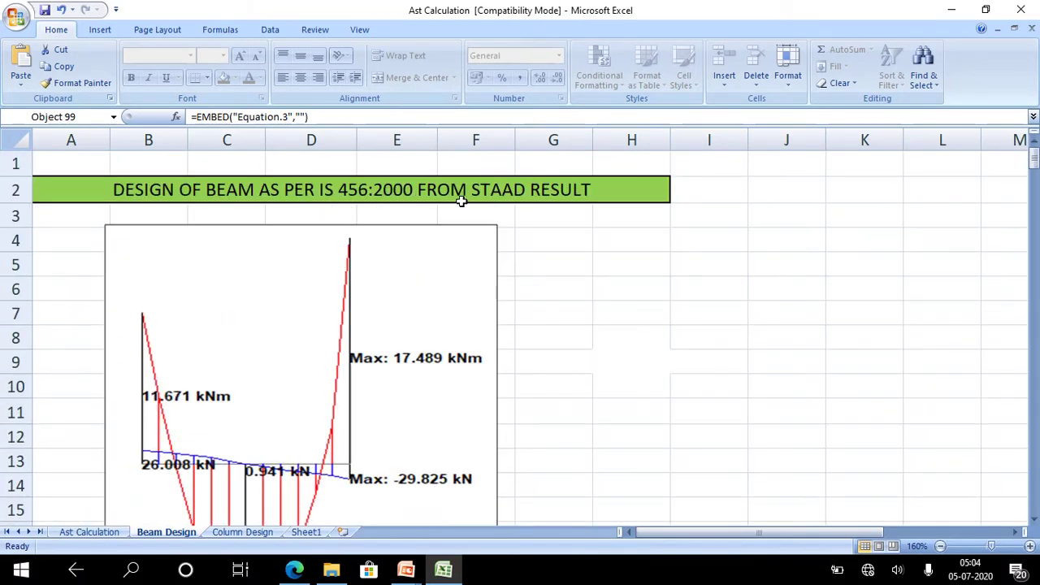
Scroll down to the Length, Moment 17.489 KN.m and Shear 29.825 KN rows.
{"action": "scroll", "coordinate": [540, 221], "scroll_direction": "down", "scroll_amount": 4}
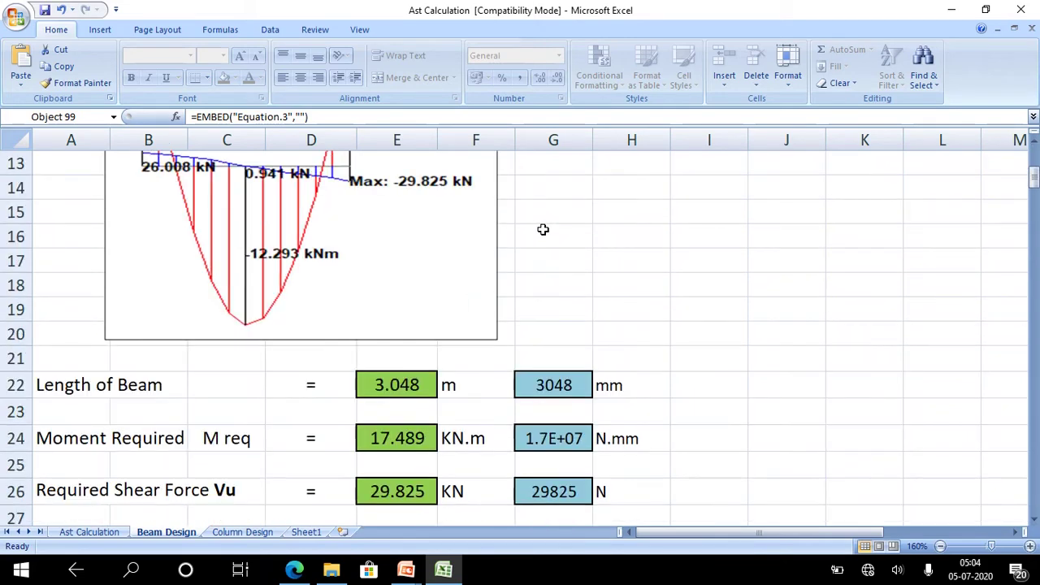
{"action": "scroll", "coordinate": [423, 270], "scroll_direction": "down", "scroll_amount": 1}
{"action": "scroll", "coordinate": [248, 259], "scroll_direction": "up", "scroll_amount": 3}
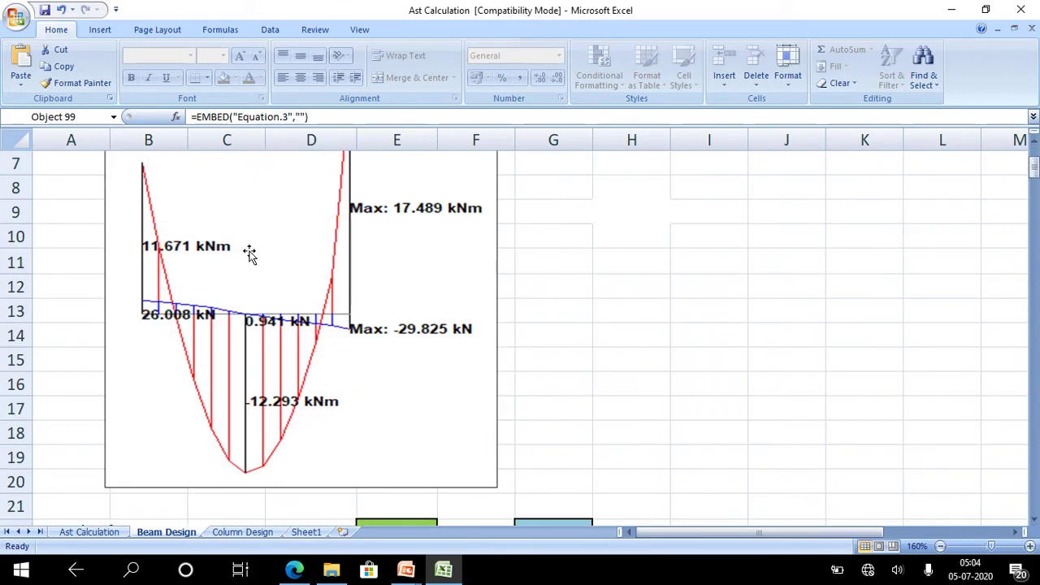
{"action": "scroll", "coordinate": [249, 254], "scroll_direction": "down", "scroll_amount": 2}
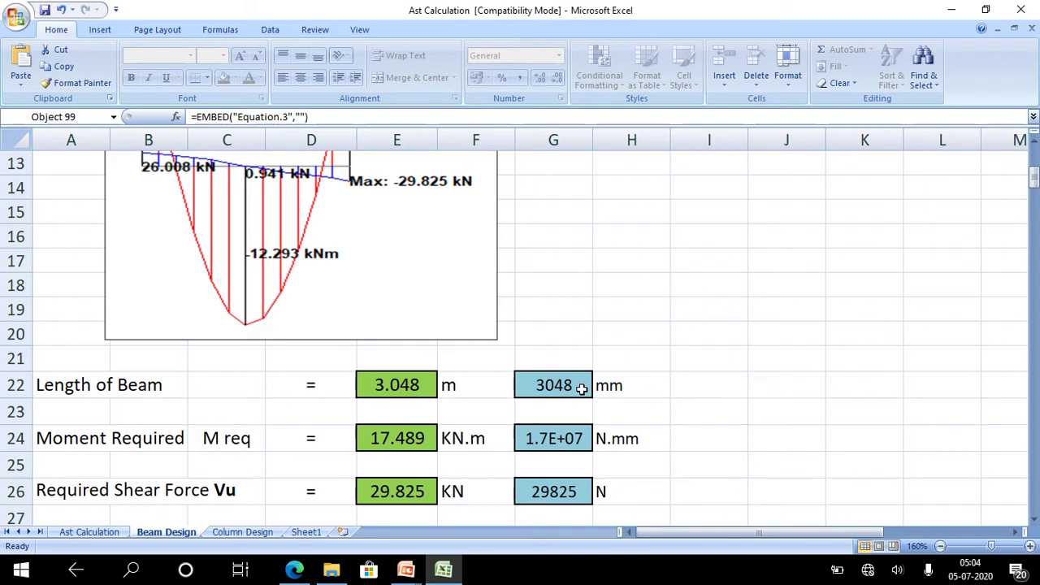
{"action": "scroll", "coordinate": [178, 464], "scroll_direction": "up", "scroll_amount": 1}
{"action": "scroll", "coordinate": [178, 465], "scroll_direction": "up", "scroll_amount": 1}
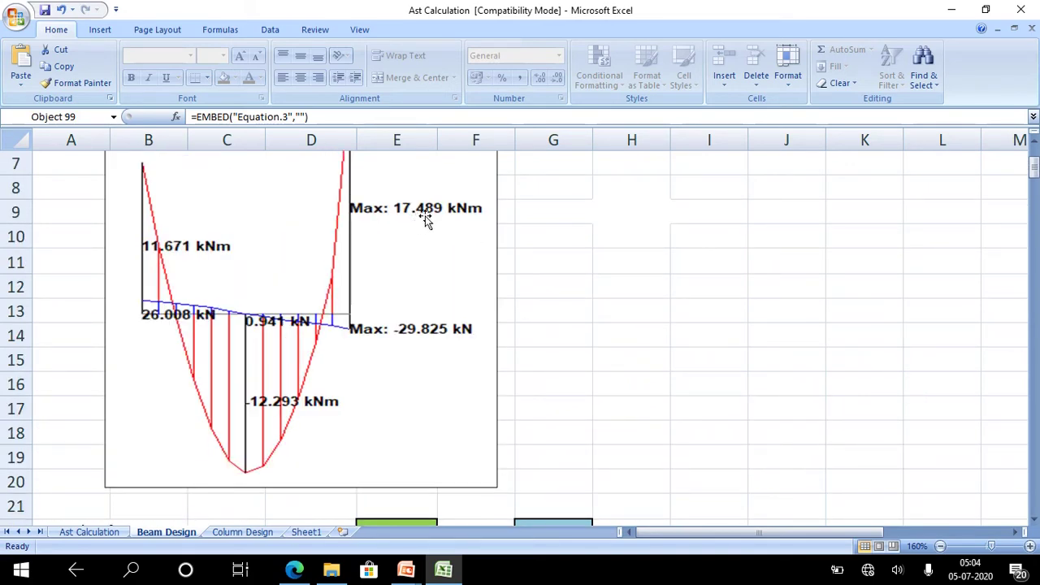
{"action": "scroll", "coordinate": [443, 221], "scroll_direction": "down", "scroll_amount": 4}
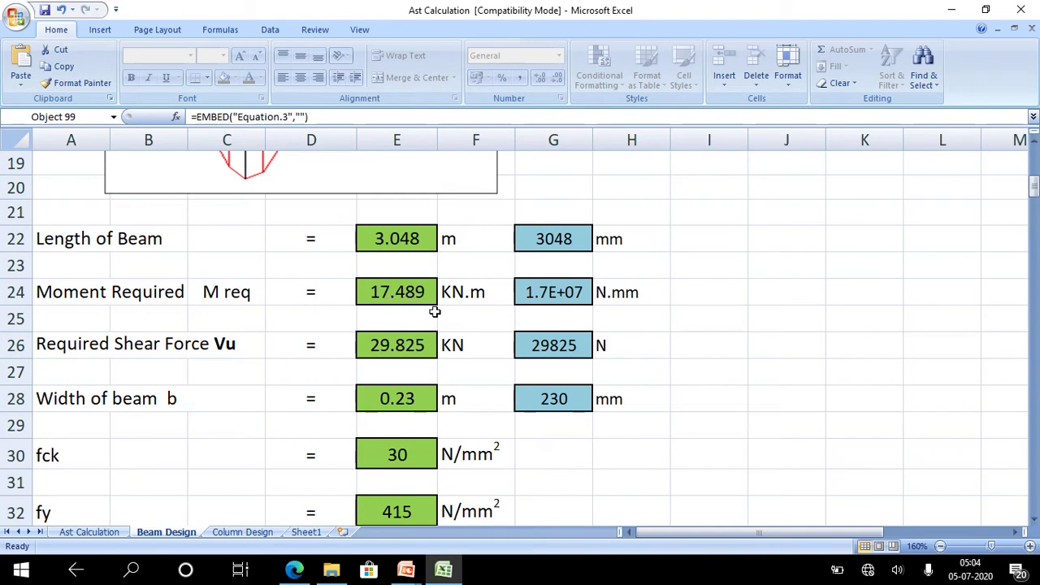
{"action": "scroll", "coordinate": [239, 367], "scroll_direction": "down", "scroll_amount": 1}
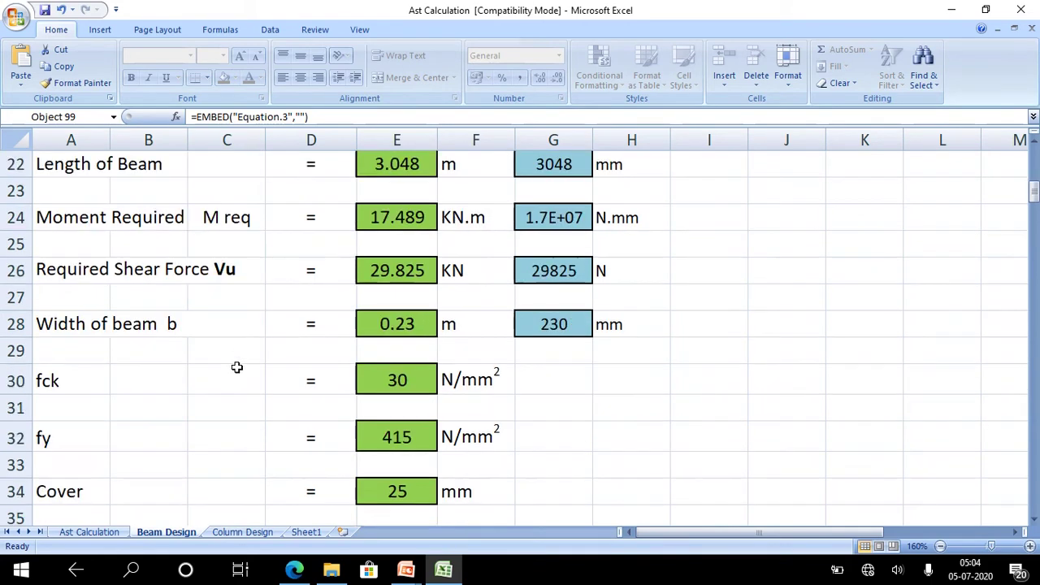
{"action": "scroll", "coordinate": [390, 285], "scroll_direction": "up", "scroll_amount": 4}
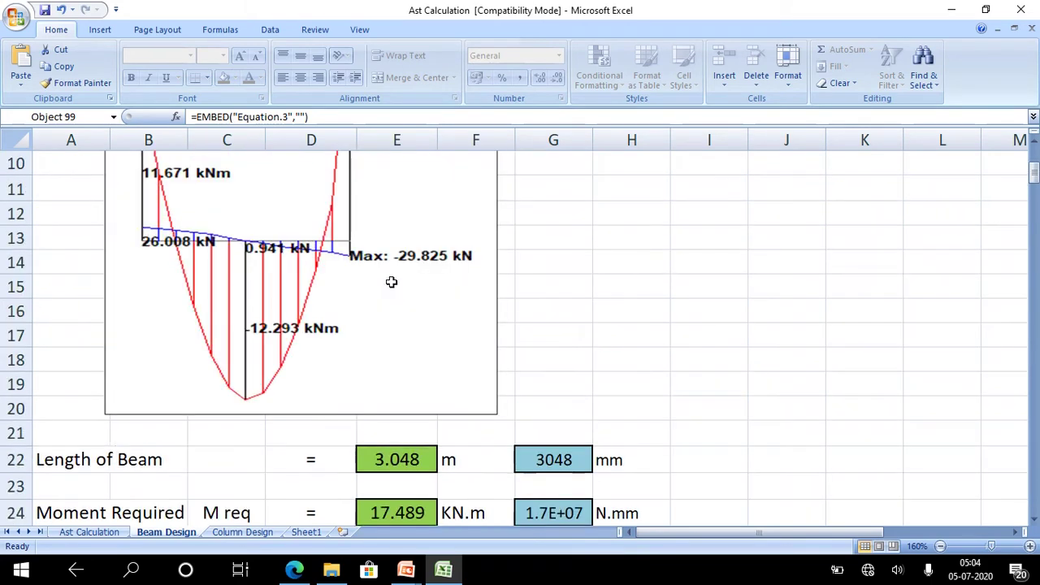
{"action": "scroll", "coordinate": [390, 283], "scroll_direction": "up", "scroll_amount": 3}
{"action": "scroll", "coordinate": [393, 284], "scroll_direction": "down", "scroll_amount": 1}
{"action": "scroll", "coordinate": [472, 410], "scroll_direction": "down", "scroll_amount": 3}
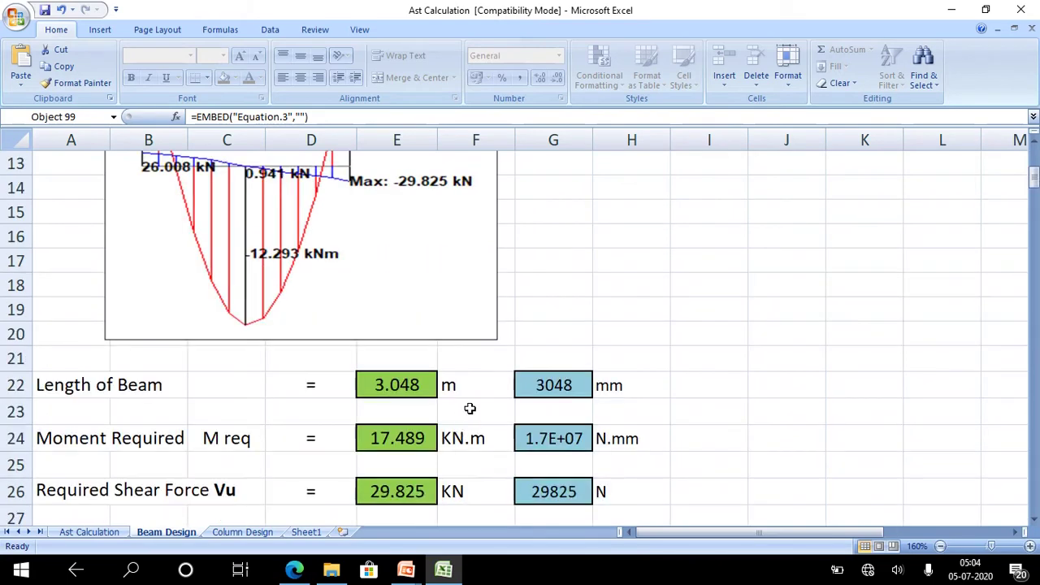
{"action": "scroll", "coordinate": [472, 406], "scroll_direction": "down", "scroll_amount": 2}
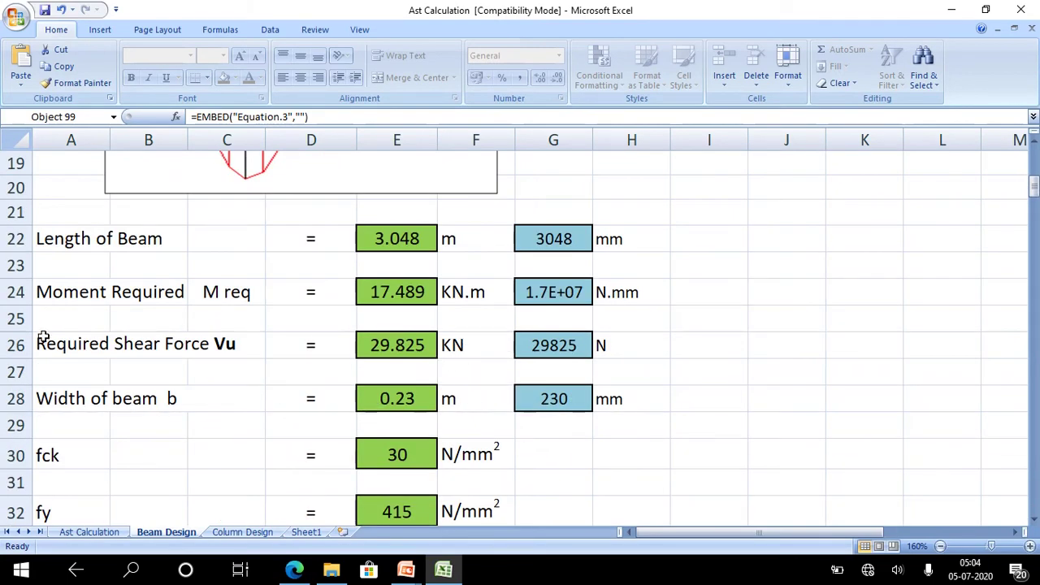
{"action": "scroll", "coordinate": [183, 395], "scroll_direction": "down", "scroll_amount": 1}
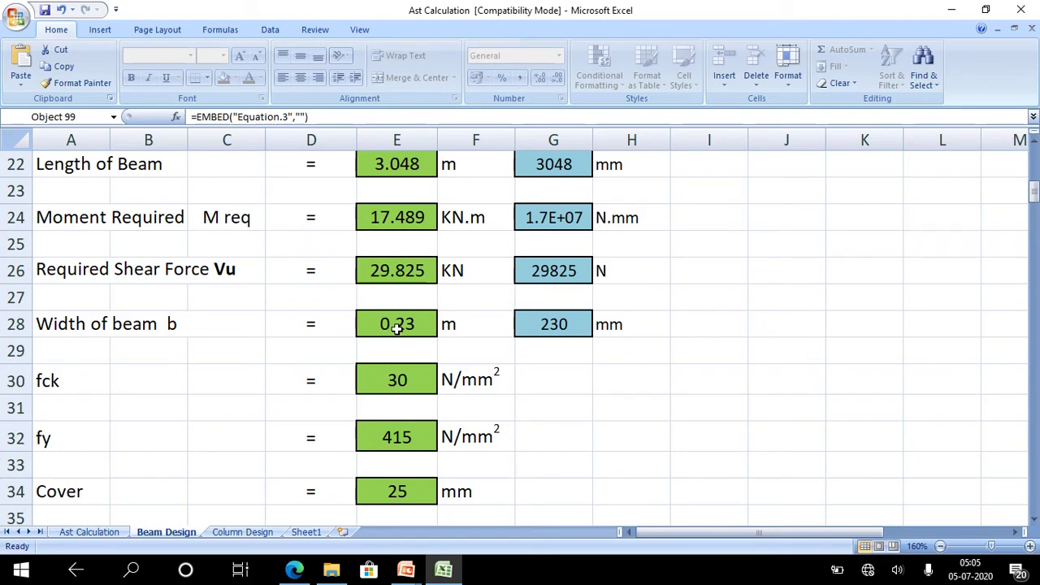
{"action": "scroll", "coordinate": [452, 370], "scroll_direction": "down", "scroll_amount": 1}
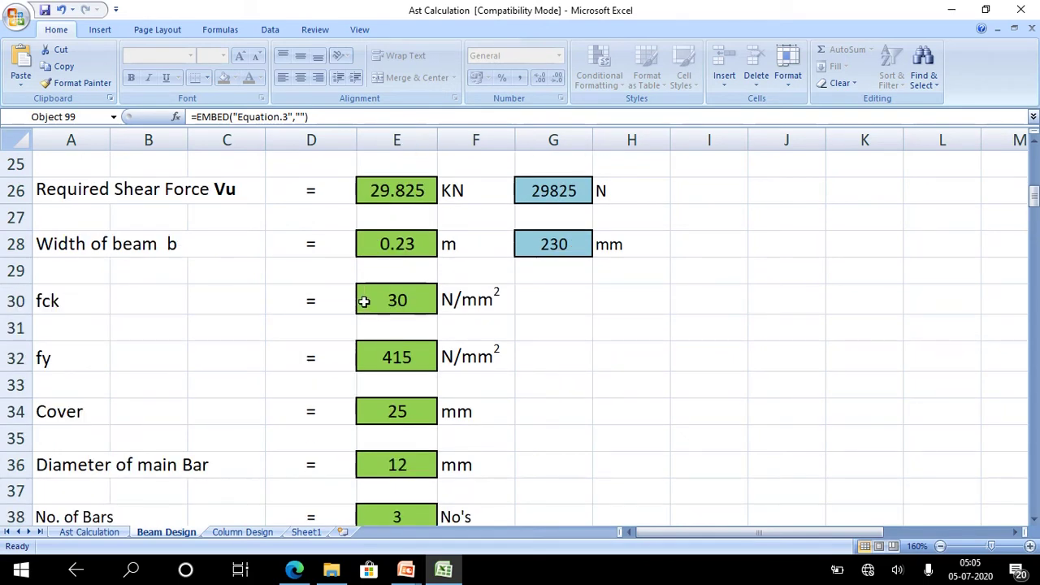
{"action": "left_click", "coordinate": [409, 295]}
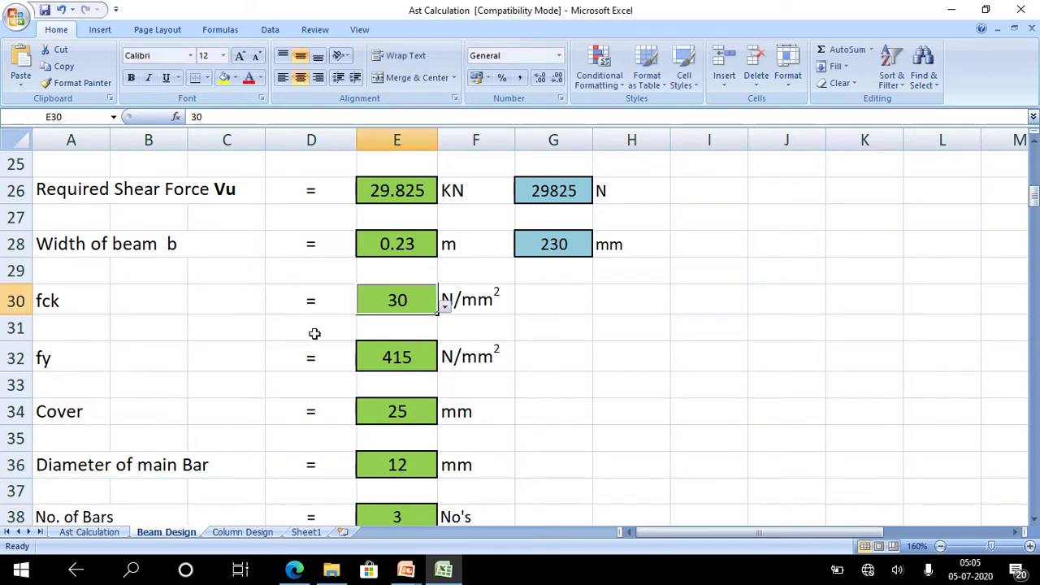
{"action": "left_click", "coordinate": [446, 309]}
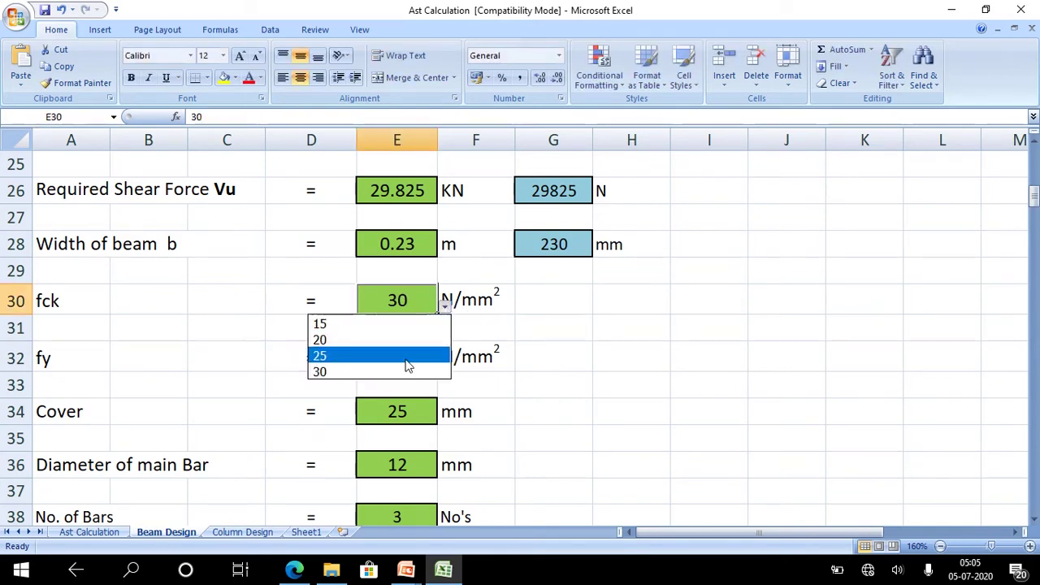
{"action": "key", "text": "Escape"}
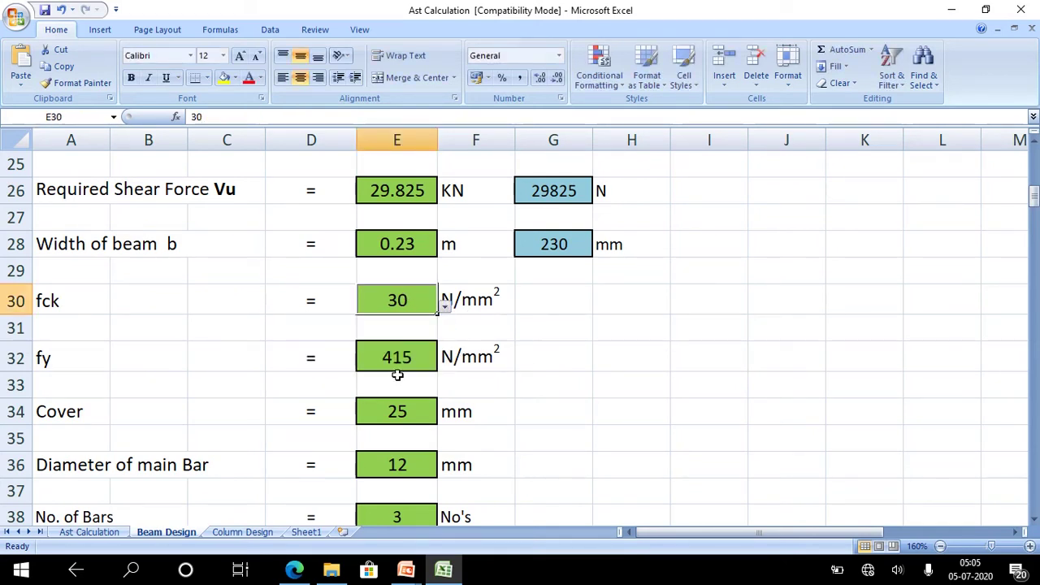
{"action": "left_click", "coordinate": [413, 358]}
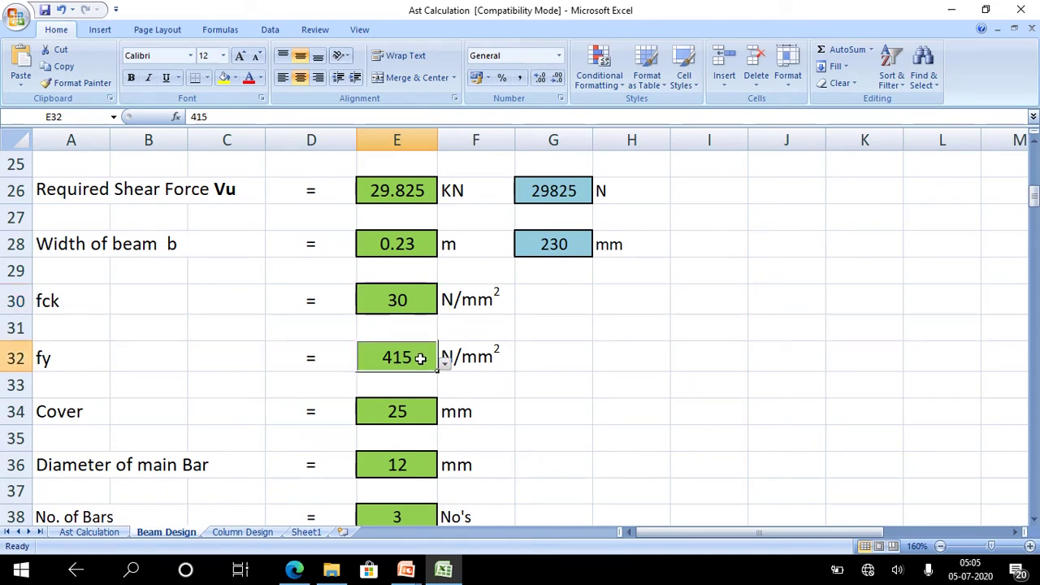
{"action": "left_click", "coordinate": [445, 365]}
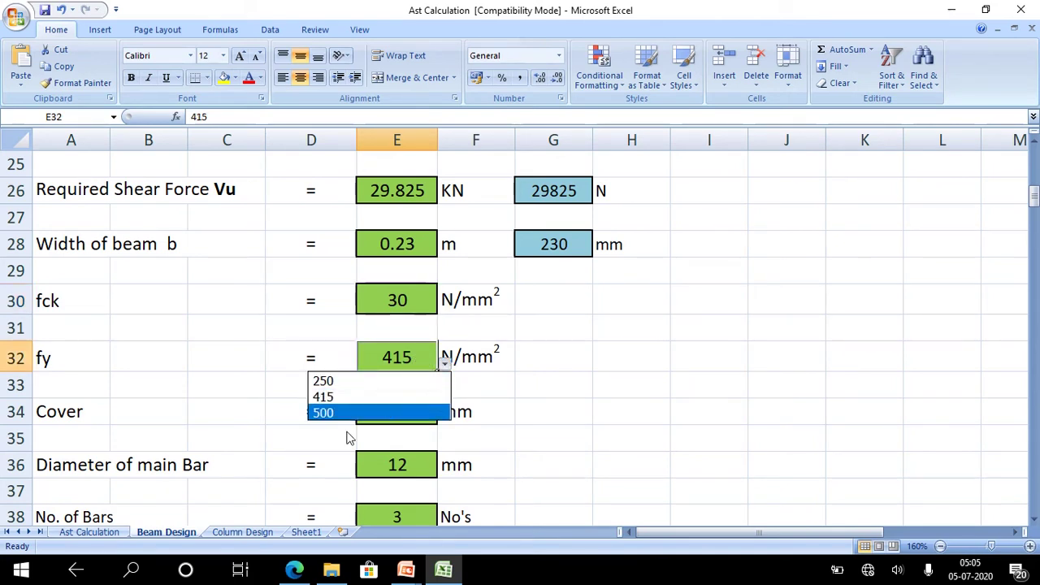
{"action": "key", "text": "Escape"}
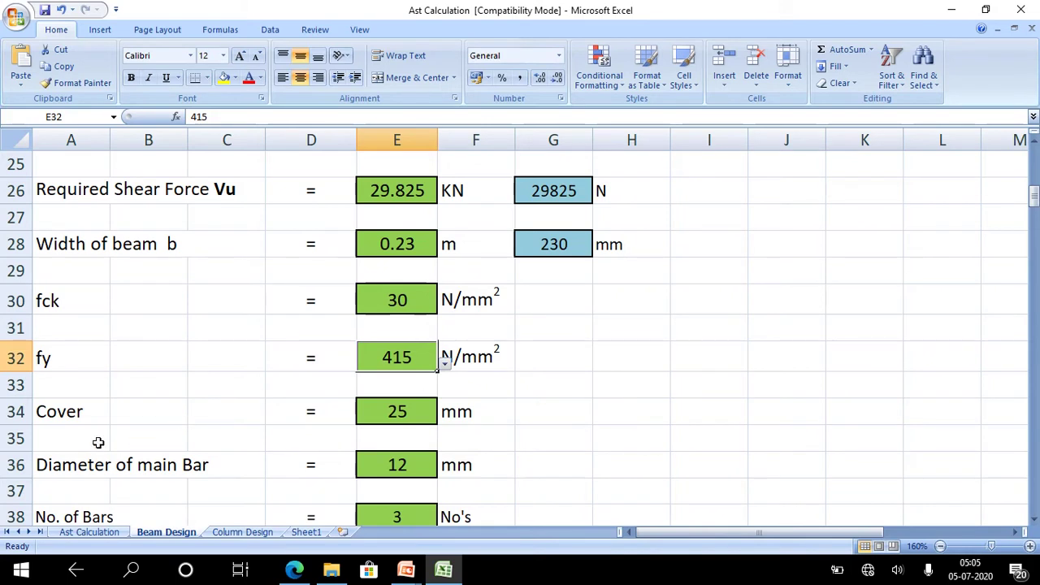
{"action": "left_click", "coordinate": [396, 412]}
{"action": "left_click", "coordinate": [508, 422]}
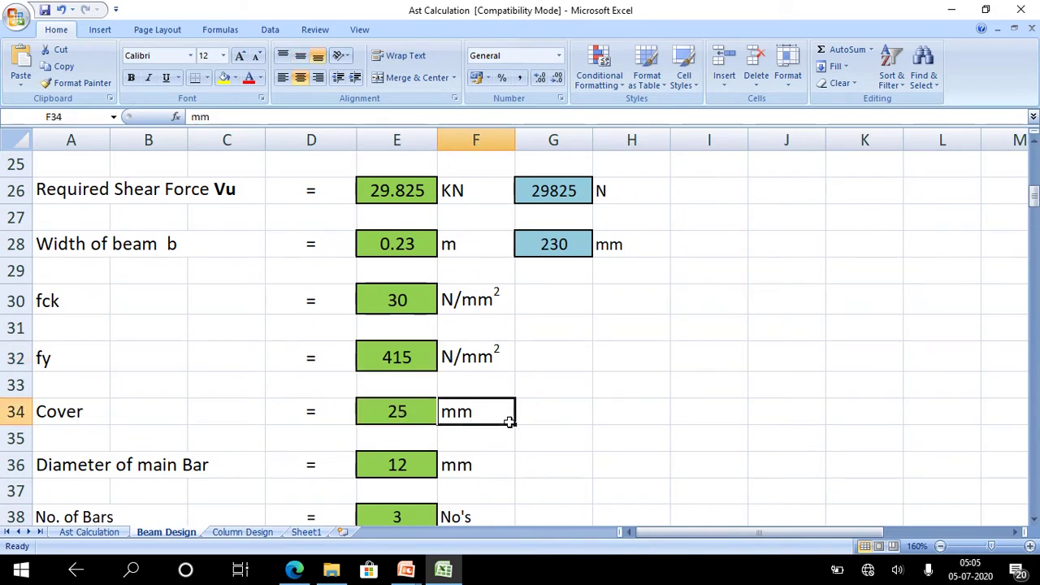
{"action": "left_click", "coordinate": [560, 415]}
{"action": "scroll", "coordinate": [488, 439], "scroll_direction": "down", "scroll_amount": 1}
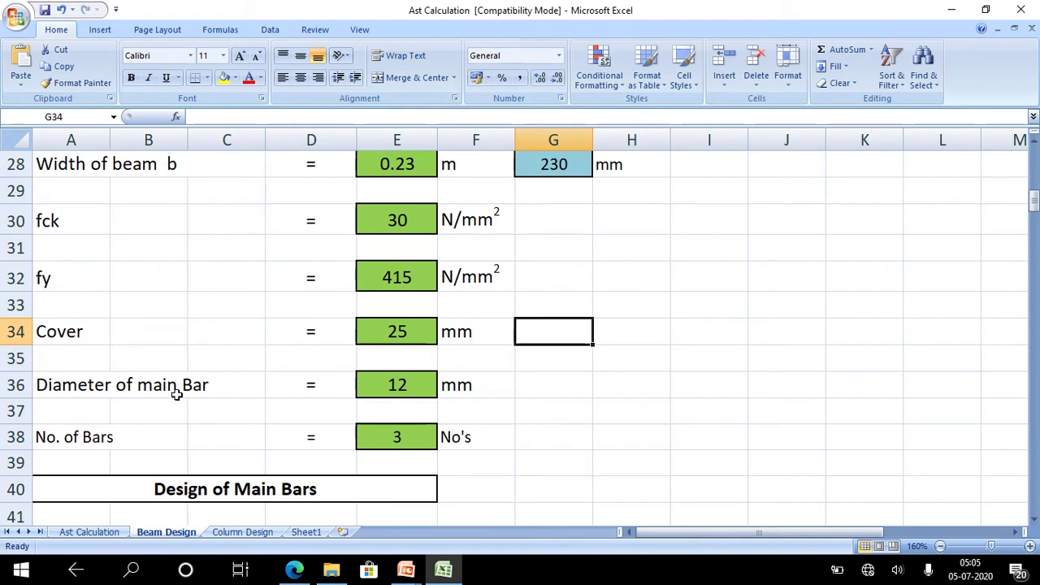
{"action": "left_click", "coordinate": [410, 384]}
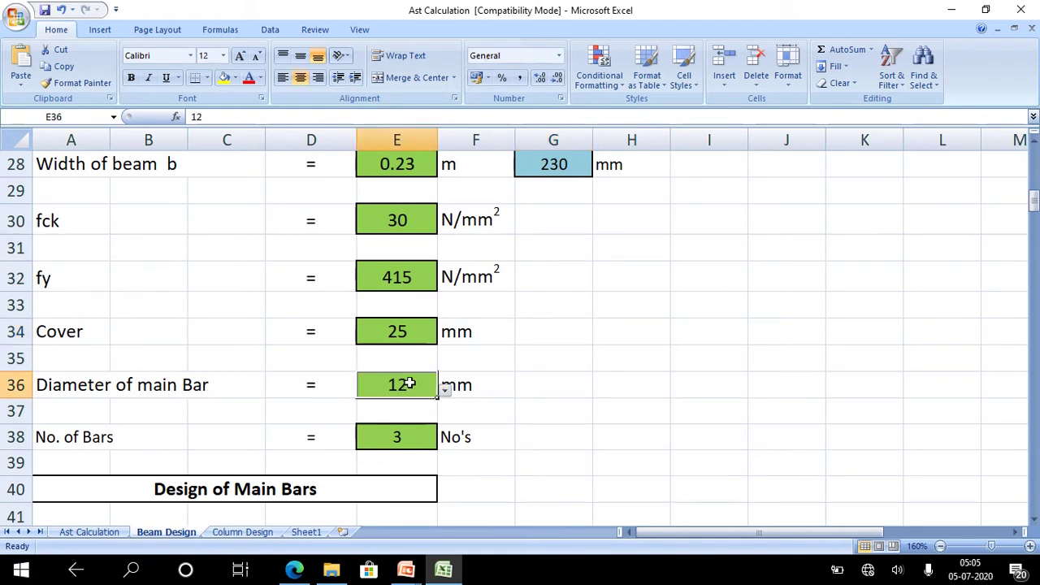
{"action": "left_click", "coordinate": [445, 391]}
{"action": "left_click", "coordinate": [446, 393]}
{"action": "left_click", "coordinate": [648, 431]}
{"action": "left_click", "coordinate": [377, 433]}
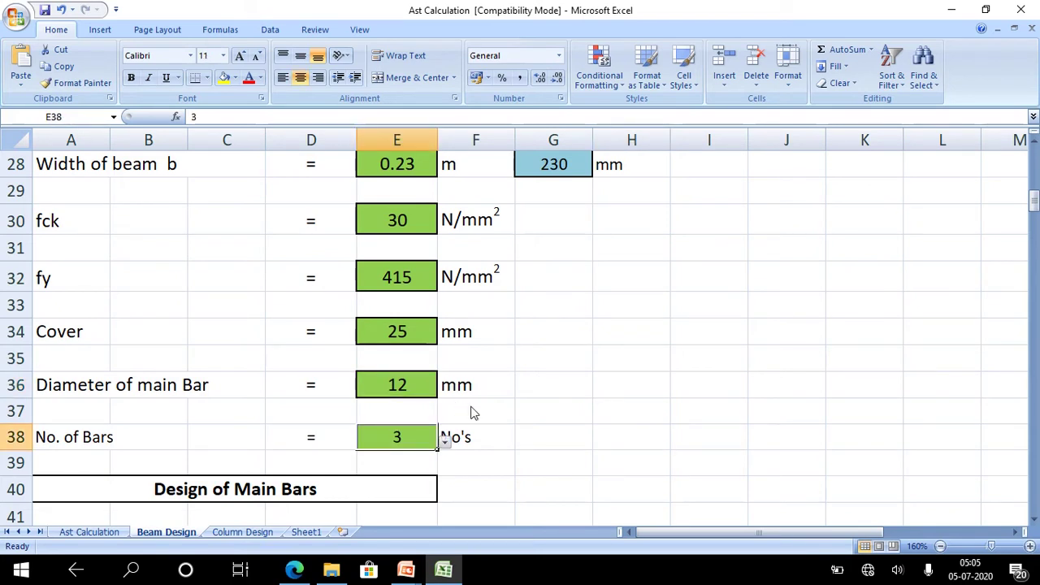
{"action": "left_click", "coordinate": [563, 396]}
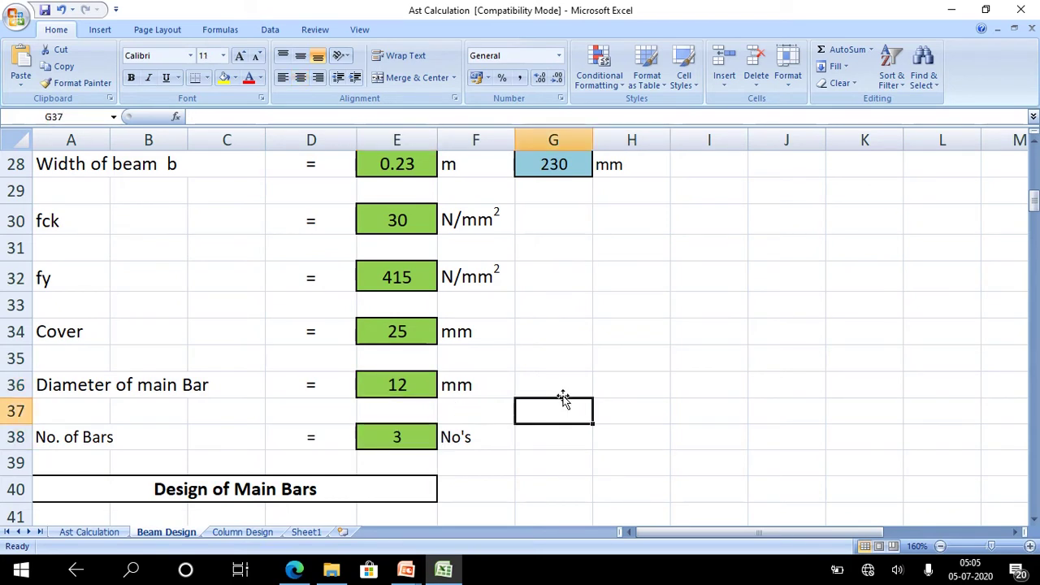
Scroll past the beam diagram and inputs to Depth of Beam, showing 135.525 mm and 160.525 mm.
{"action": "scroll", "coordinate": [561, 396], "scroll_direction": "up", "scroll_amount": 3}
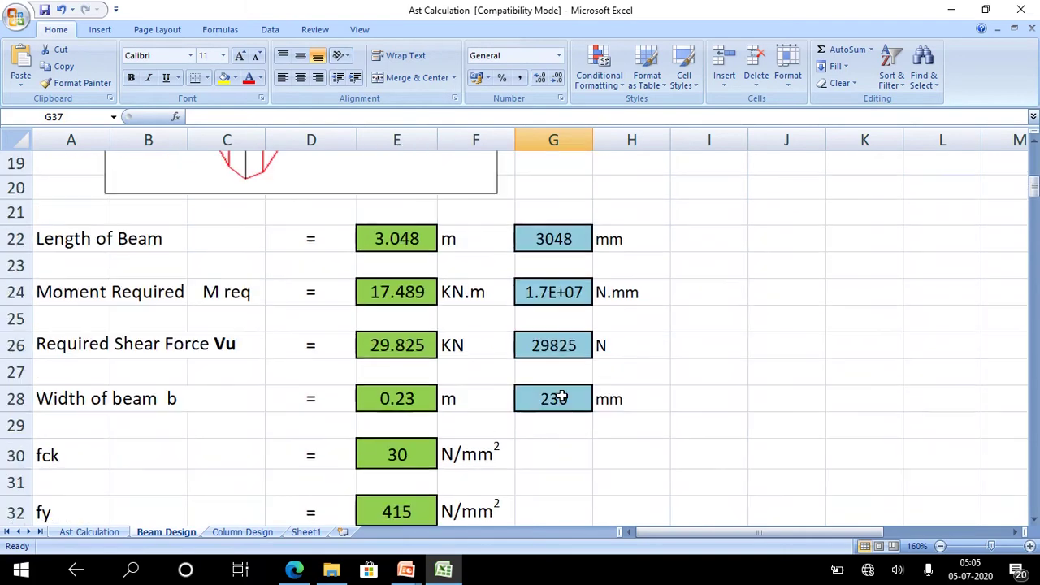
{"action": "scroll", "coordinate": [560, 394], "scroll_direction": "up", "scroll_amount": 1}
{"action": "scroll", "coordinate": [436, 356], "scroll_direction": "up", "scroll_amount": 1}
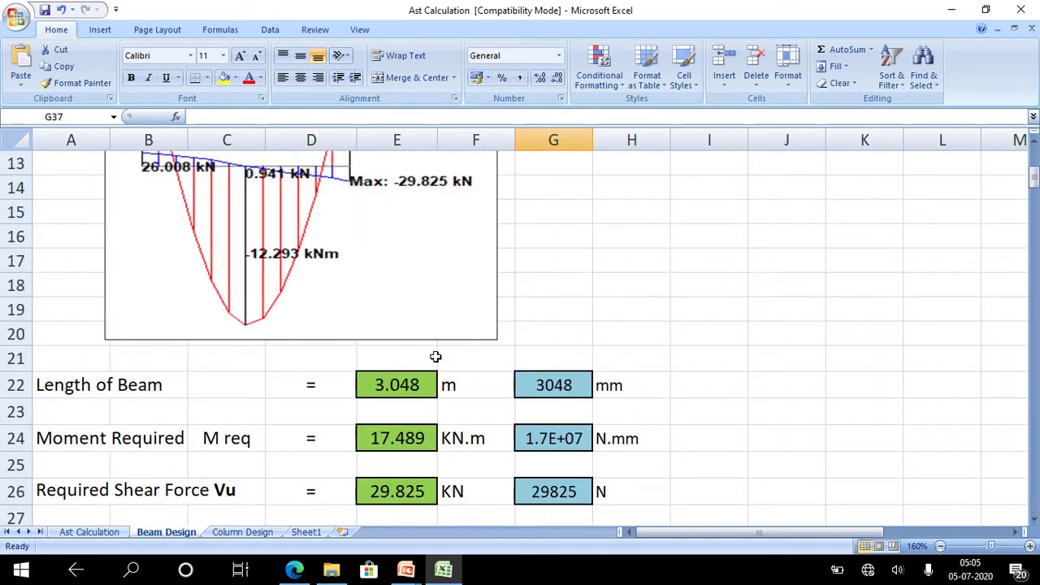
{"action": "scroll", "coordinate": [439, 341], "scroll_direction": "down", "scroll_amount": 2}
{"action": "scroll", "coordinate": [436, 355], "scroll_direction": "up", "scroll_amount": 2}
{"action": "scroll", "coordinate": [446, 365], "scroll_direction": "down", "scroll_amount": 1}
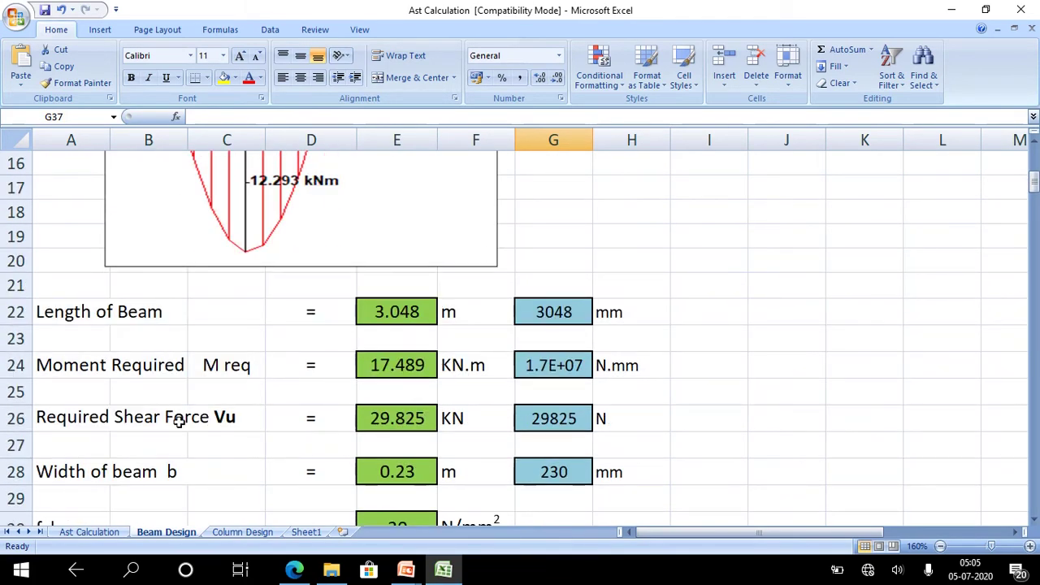
{"action": "scroll", "coordinate": [205, 299], "scroll_direction": "up", "scroll_amount": 2}
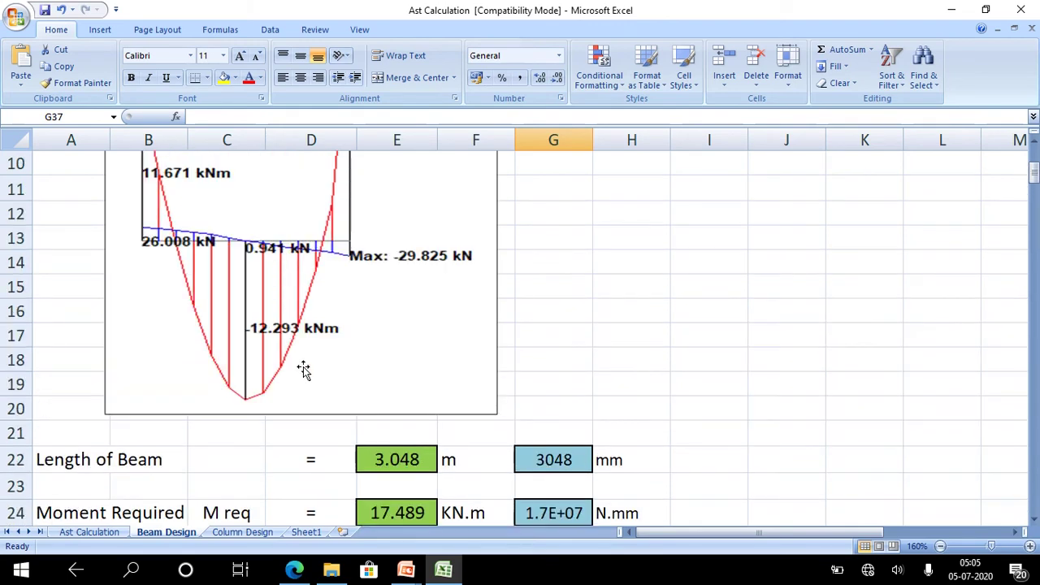
{"action": "scroll", "coordinate": [346, 412], "scroll_direction": "down", "scroll_amount": 3}
{"action": "scroll", "coordinate": [350, 408], "scroll_direction": "down", "scroll_amount": 3}
{"action": "scroll", "coordinate": [354, 418], "scroll_direction": "down", "scroll_amount": 2}
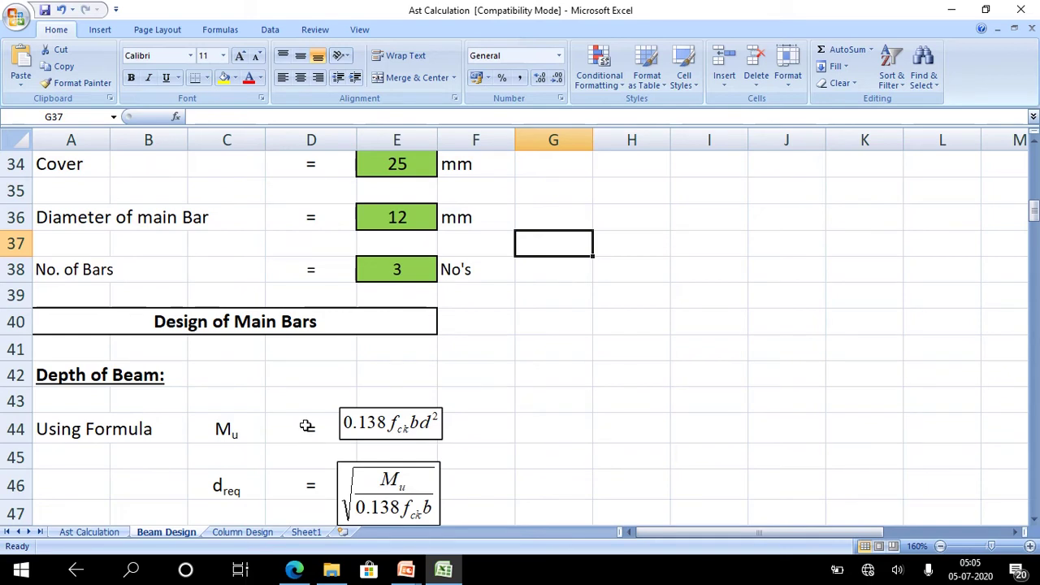
{"action": "scroll", "coordinate": [307, 426], "scroll_direction": "down", "scroll_amount": 1}
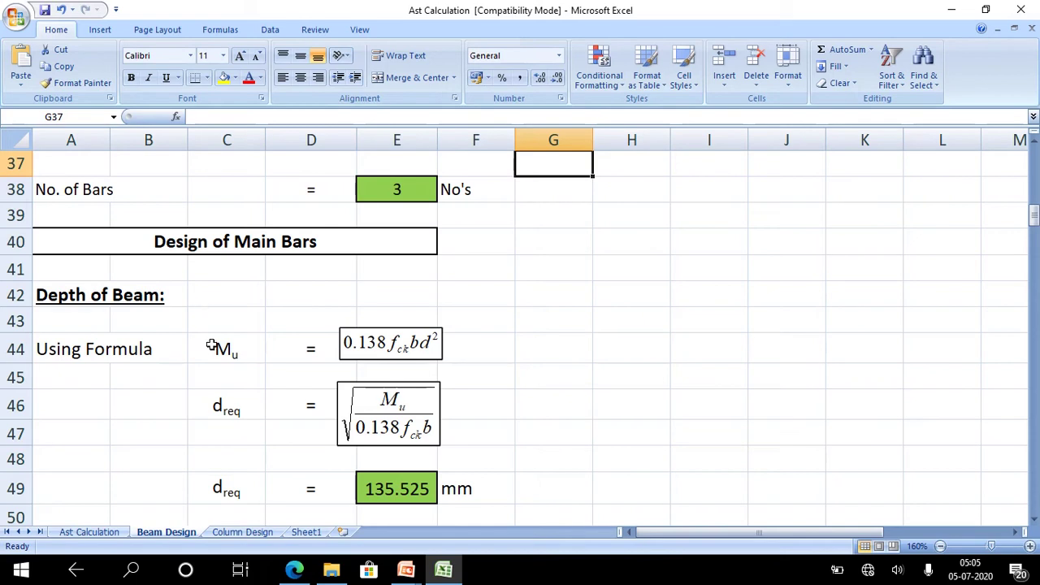
{"action": "scroll", "coordinate": [209, 342], "scroll_direction": "down", "scroll_amount": 1}
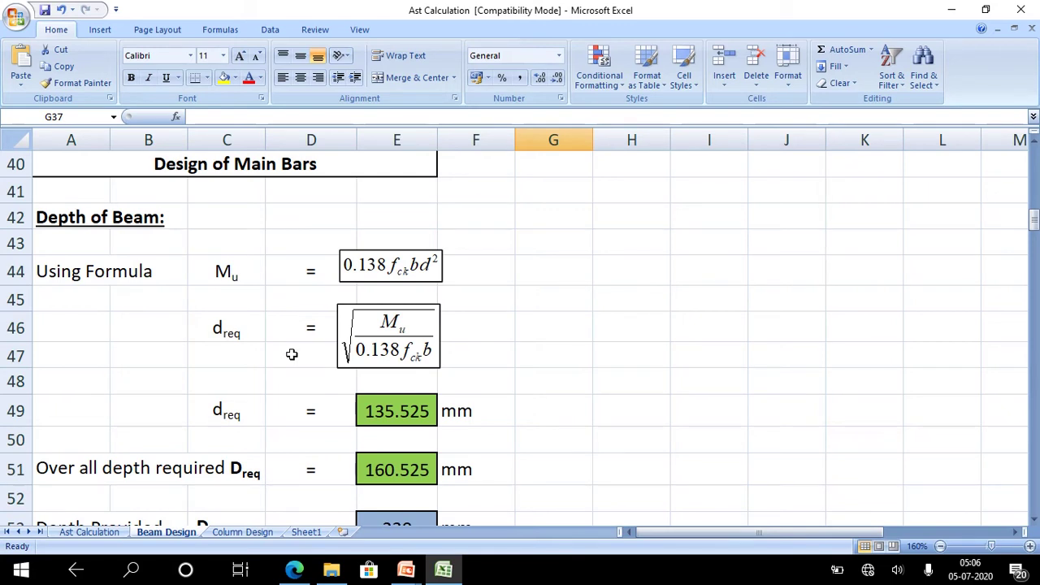
Select and deselect the Mu equation object, then scroll back to the required depth rows.
{"action": "left_click", "coordinate": [382, 271]}
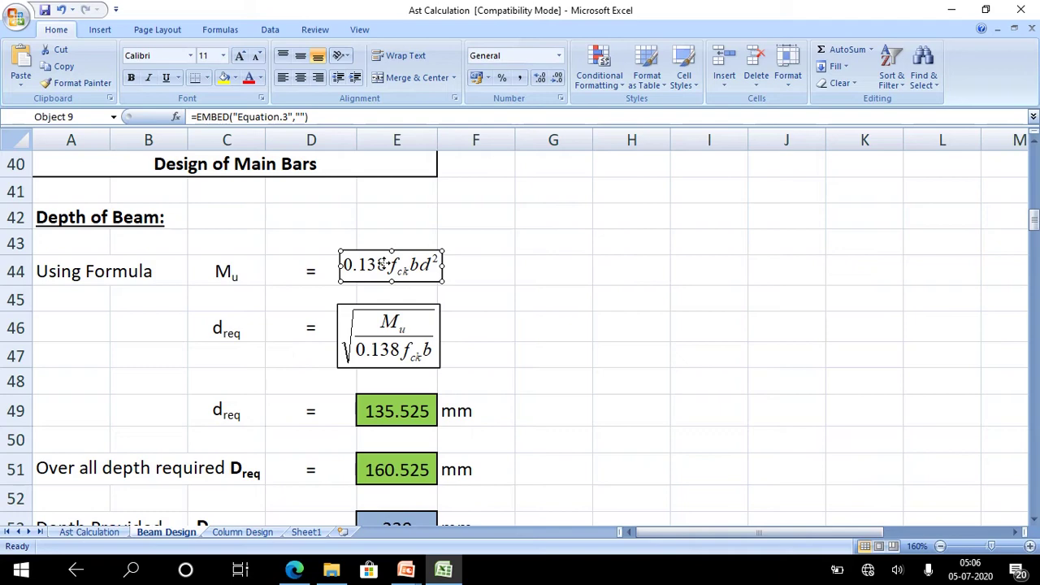
{"action": "left_click", "coordinate": [546, 305]}
{"action": "scroll", "coordinate": [498, 307], "scroll_direction": "up", "scroll_amount": 5}
{"action": "scroll", "coordinate": [498, 307], "scroll_direction": "up", "scroll_amount": 1}
{"action": "scroll", "coordinate": [498, 307], "scroll_direction": "up", "scroll_amount": 2}
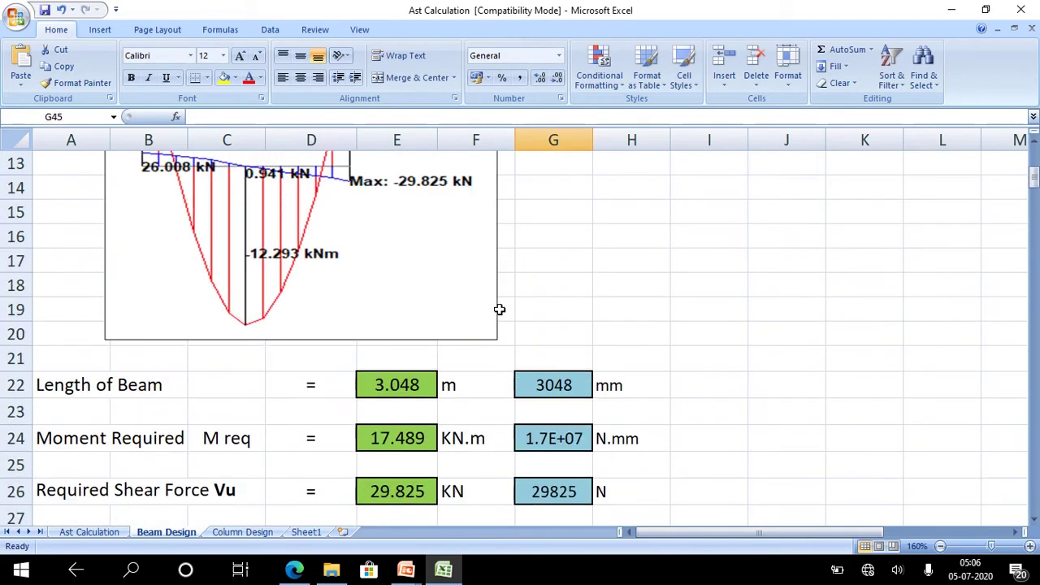
{"action": "scroll", "coordinate": [497, 313], "scroll_direction": "down", "scroll_amount": 3}
{"action": "scroll", "coordinate": [398, 427], "scroll_direction": "down", "scroll_amount": 2}
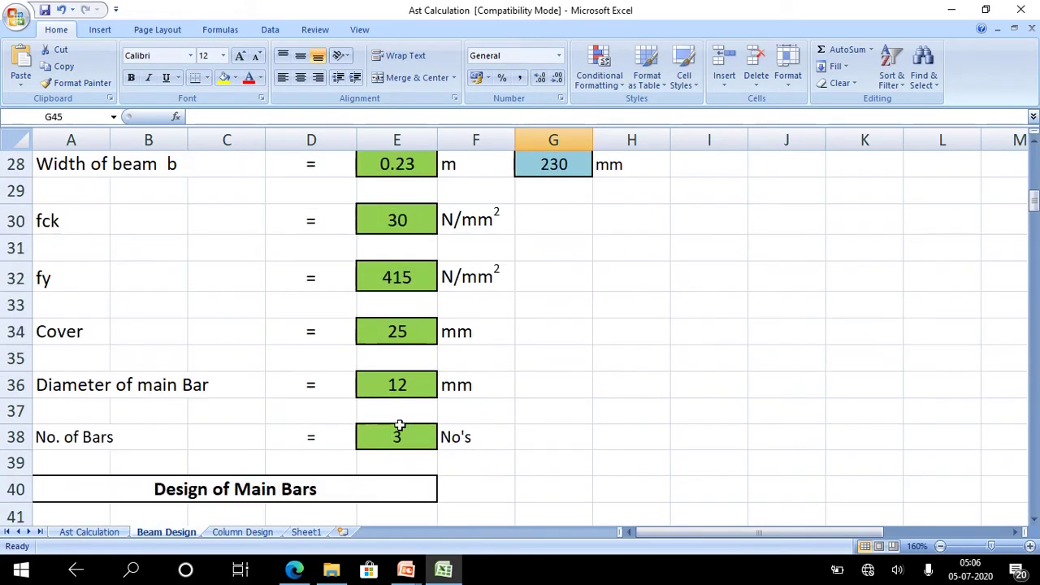
{"action": "scroll", "coordinate": [397, 420], "scroll_direction": "down", "scroll_amount": 3}
{"action": "scroll", "coordinate": [295, 393], "scroll_direction": "down", "scroll_amount": 2}
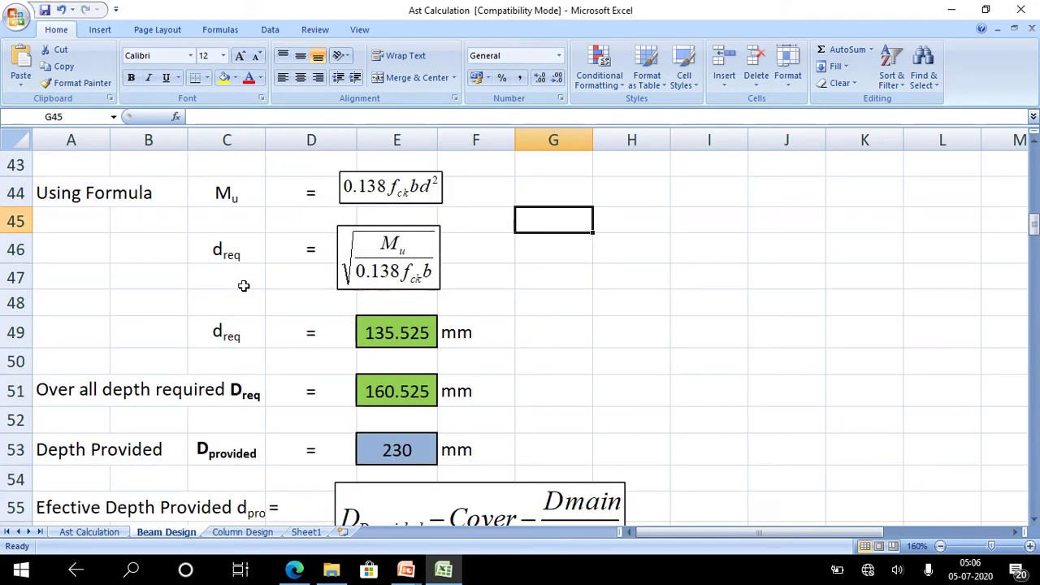
Inspect the required depth formula =SQRT(G24/(0.138*E30*G28)) giving 135.525 mm and its dreq label.
{"action": "left_click", "coordinate": [388, 335]}
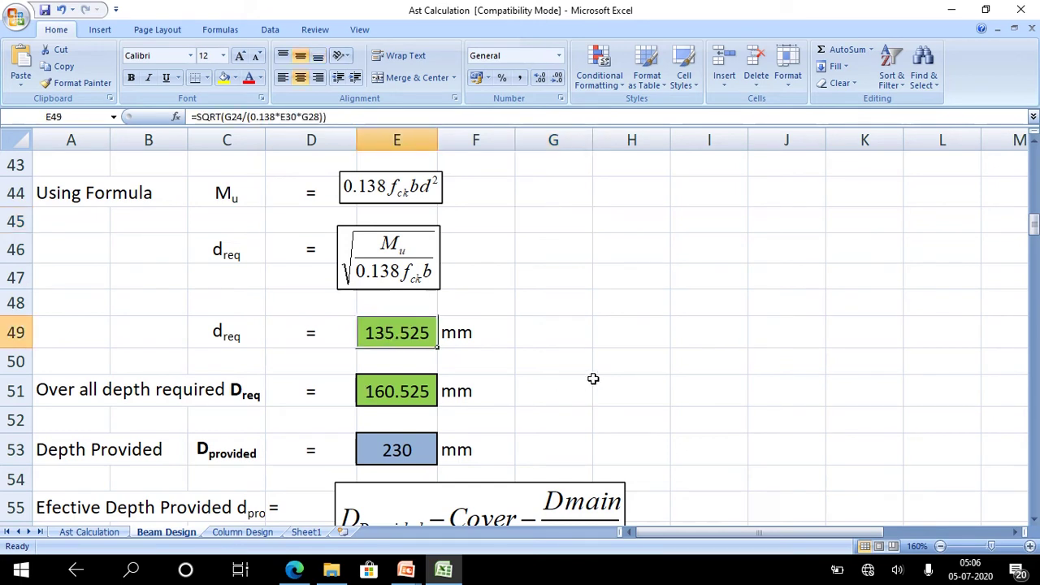
{"action": "left_click", "coordinate": [508, 360]}
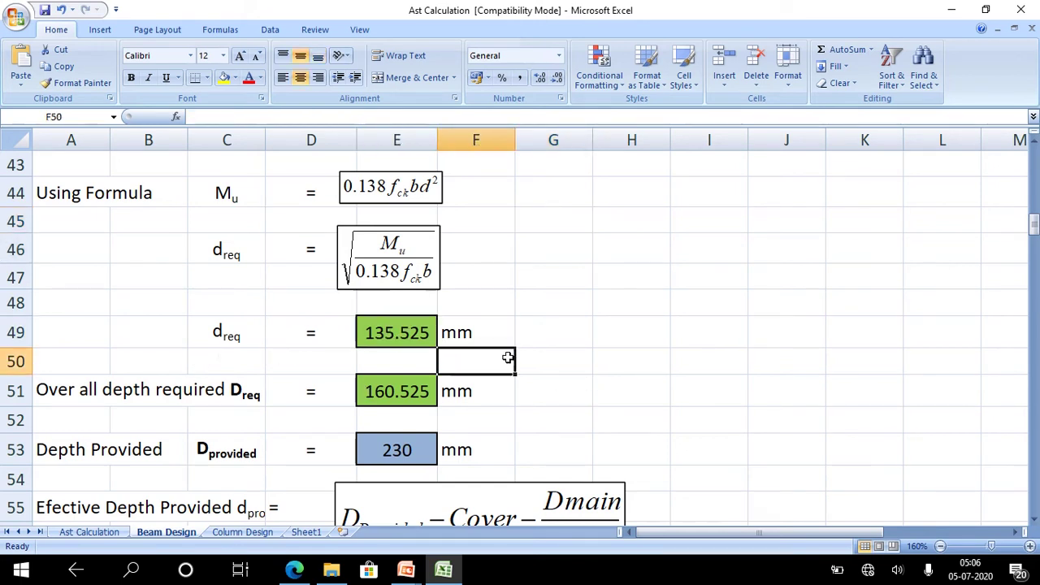
{"action": "left_click", "coordinate": [156, 396]}
{"action": "left_click", "coordinate": [535, 387]}
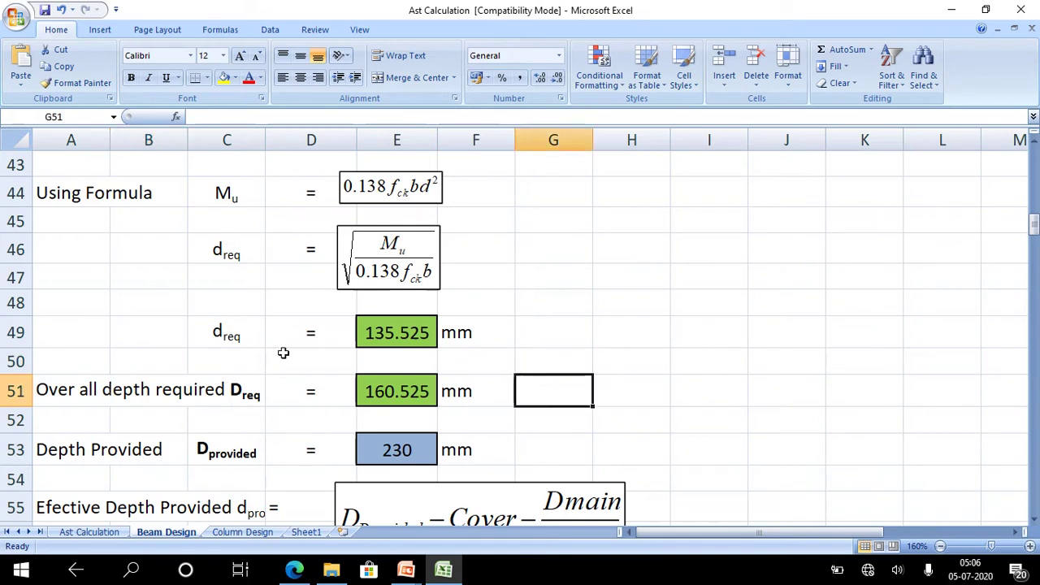
{"action": "left_click", "coordinate": [220, 333]}
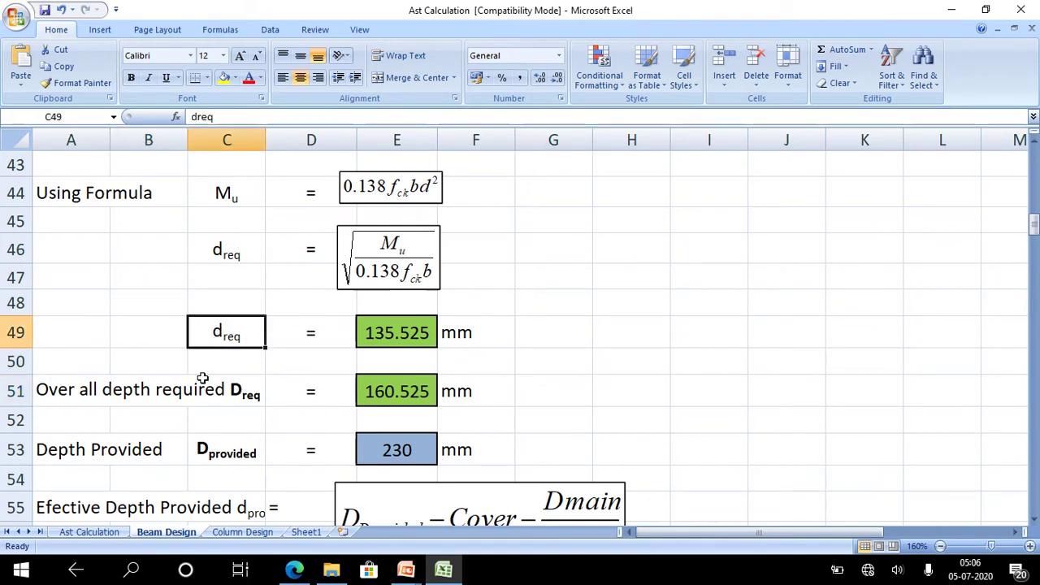
Check the overall required depth formula =E49+E34 giving 160.525 mm.
{"action": "left_click", "coordinate": [408, 394]}
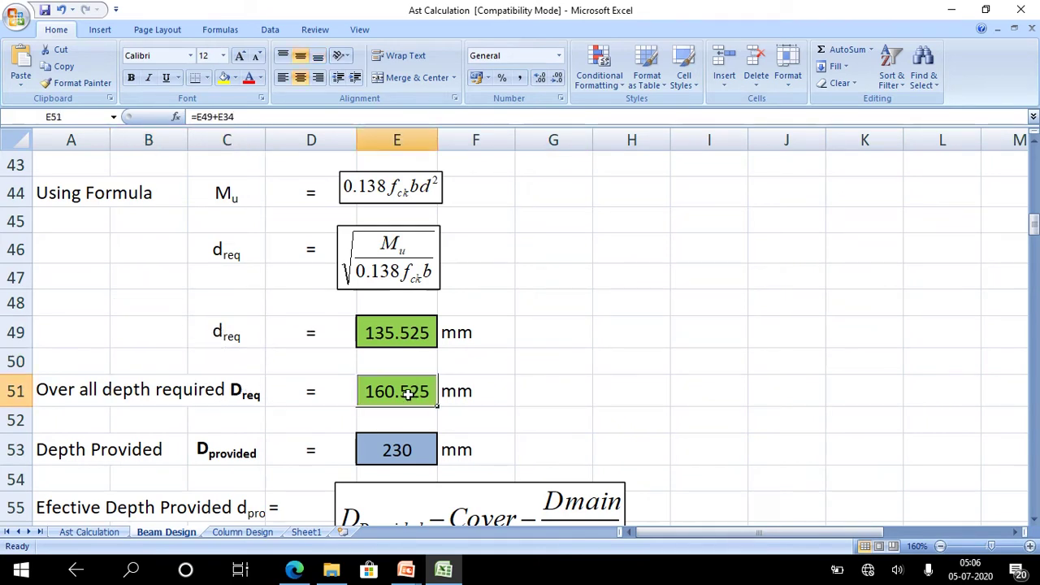
{"action": "left_click", "coordinate": [543, 396]}
{"action": "left_click", "coordinate": [408, 389]}
{"action": "scroll", "coordinate": [428, 413], "scroll_direction": "down", "scroll_amount": 2}
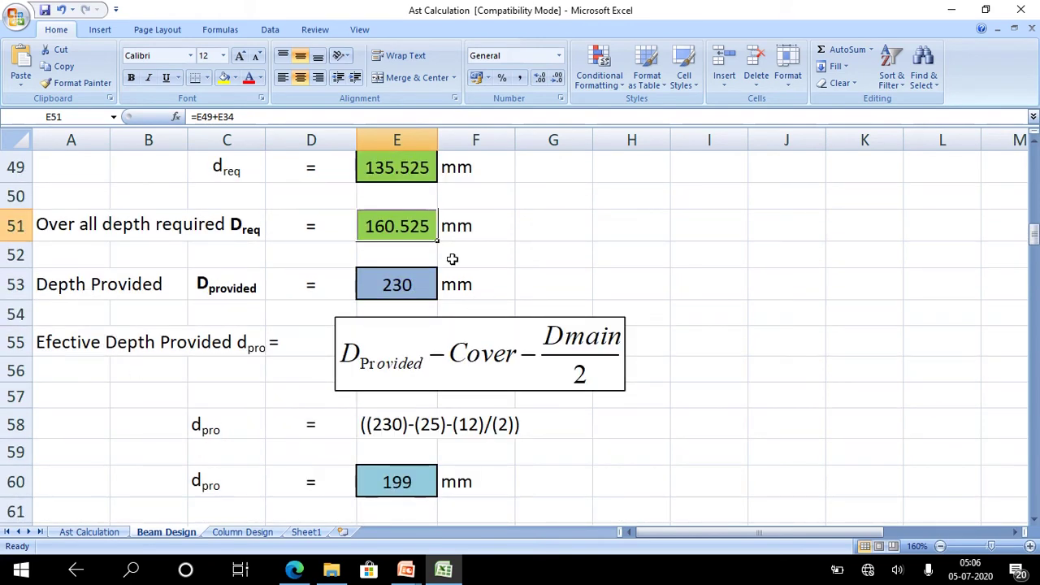
Check the 230 mm depth provided in E53 and scroll to the 199 mm effective depth calculation.
{"action": "left_click", "coordinate": [534, 260]}
{"action": "left_click", "coordinate": [428, 226]}
{"action": "left_click", "coordinate": [404, 281]}
{"action": "scroll", "coordinate": [404, 285], "scroll_direction": "down", "scroll_amount": 1}
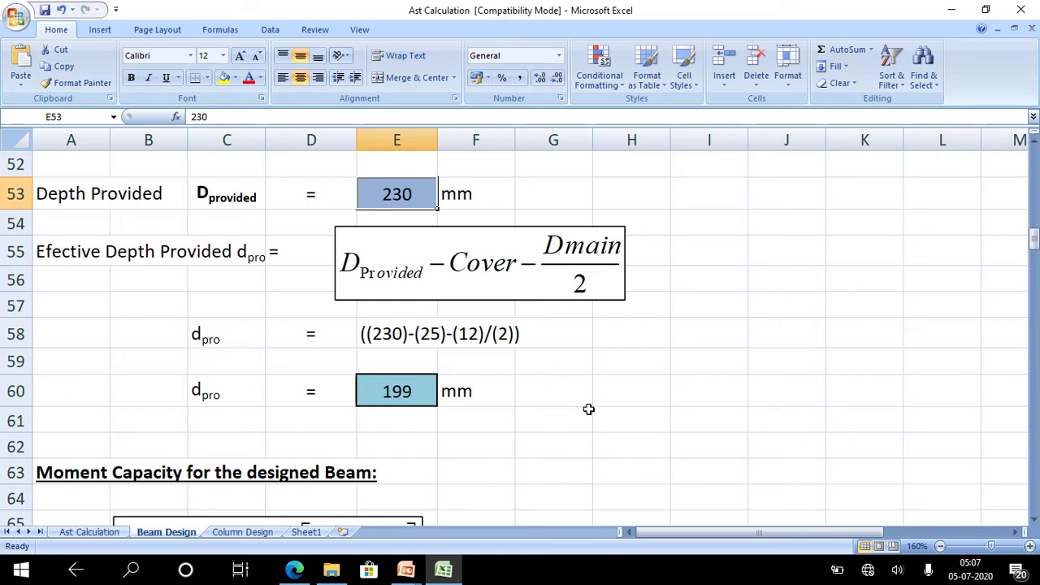
Inspect the 199 mm effective depth formula and recheck the 230 mm depth provided.
{"action": "scroll", "coordinate": [571, 395], "scroll_direction": "down", "scroll_amount": 1}
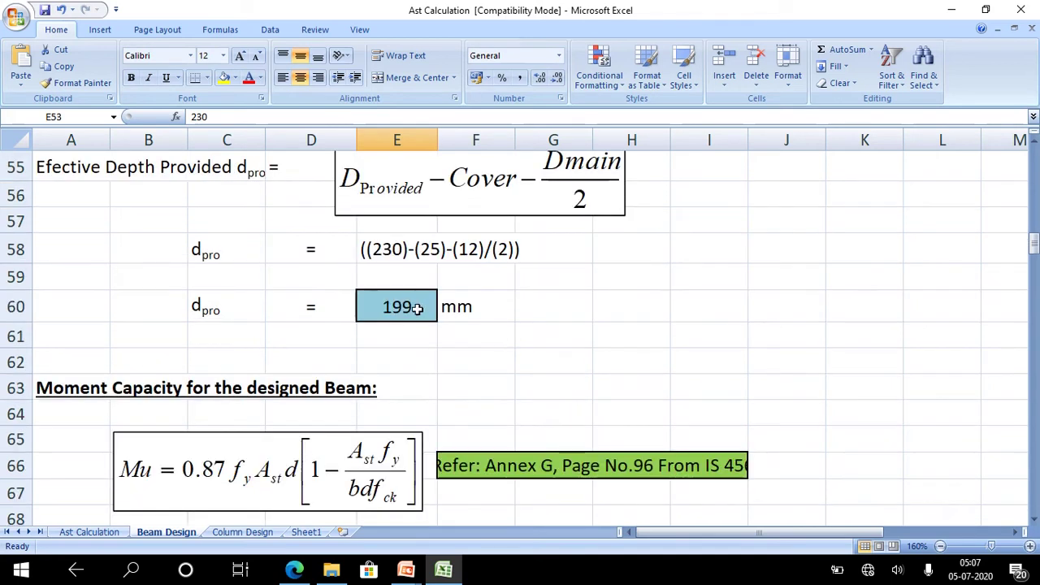
{"action": "left_click", "coordinate": [396, 307]}
{"action": "scroll", "coordinate": [422, 297], "scroll_direction": "up", "scroll_amount": 2}
{"action": "left_click", "coordinate": [424, 288]}
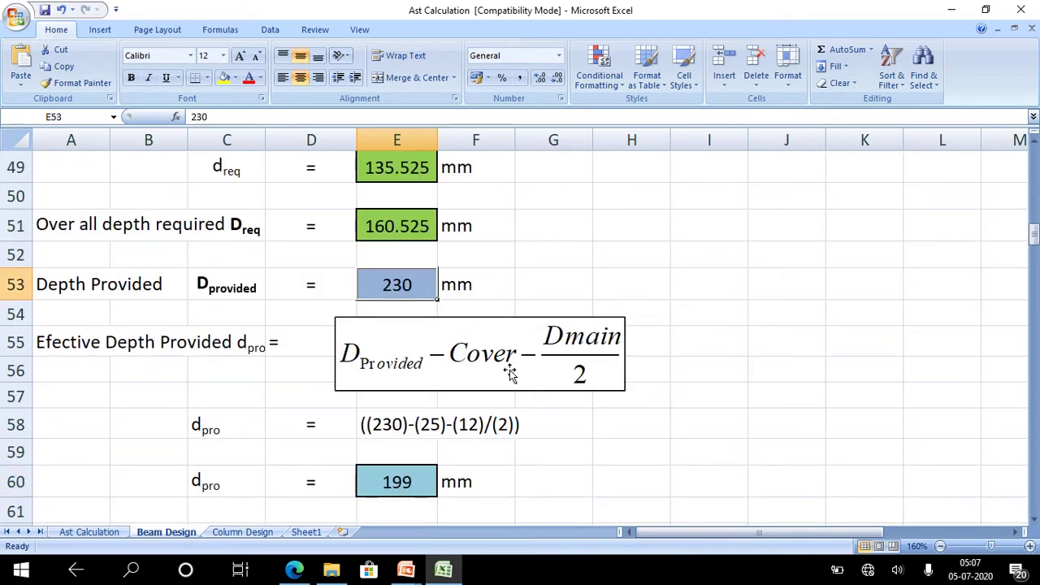
{"action": "scroll", "coordinate": [546, 414], "scroll_direction": "down", "scroll_amount": 2}
{"action": "scroll", "coordinate": [547, 416], "scroll_direction": "down", "scroll_amount": 1}
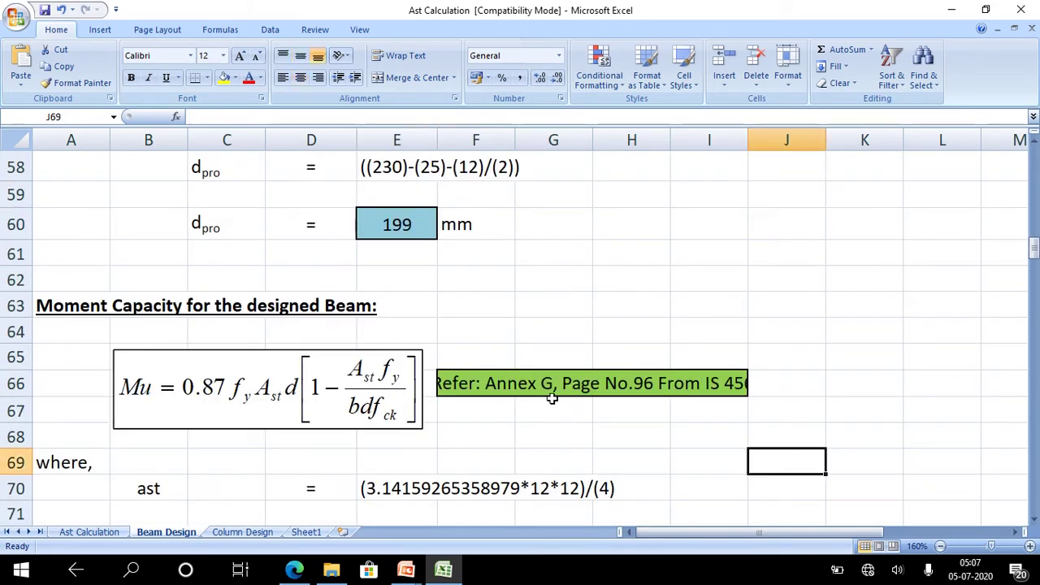
{"action": "scroll", "coordinate": [550, 395], "scroll_direction": "up", "scroll_amount": 3}
{"action": "scroll", "coordinate": [431, 420], "scroll_direction": "down", "scroll_amount": 2}
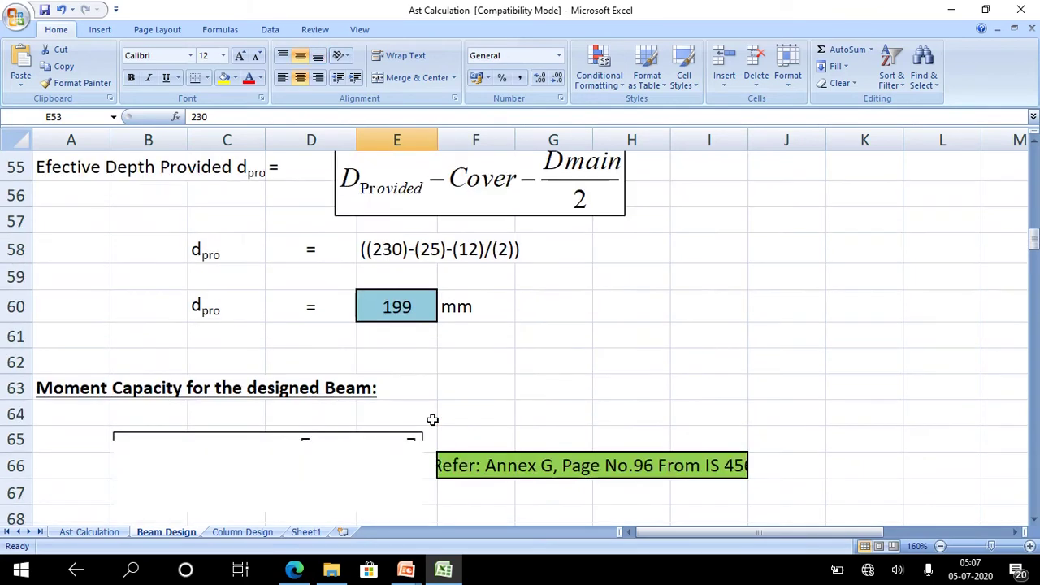
{"action": "scroll", "coordinate": [432, 421], "scroll_direction": "down", "scroll_amount": 1}
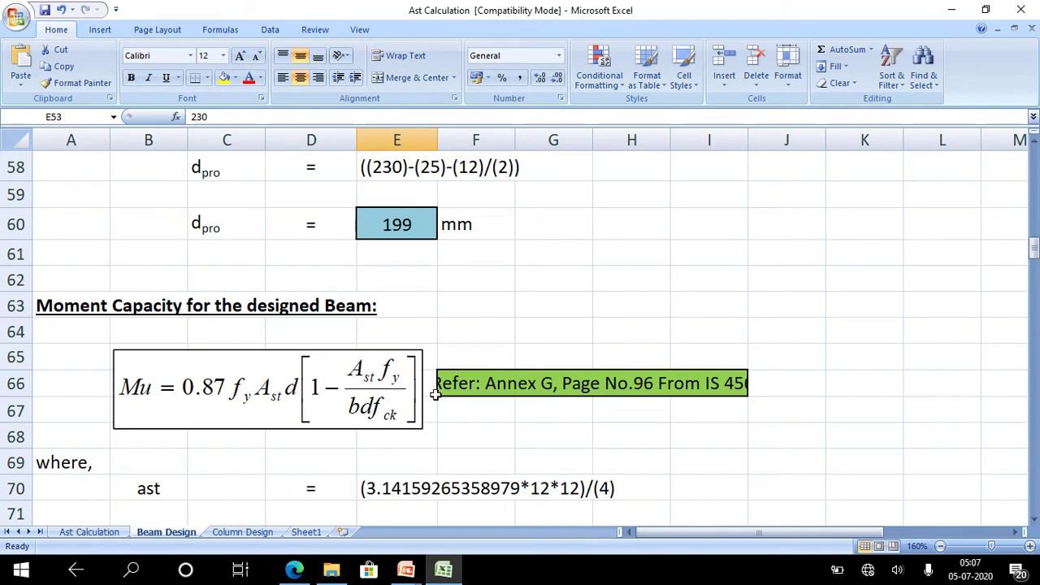
Recheck the 17.489 KN.m required moment in E24, then scroll down to Moment Capacity.
{"action": "scroll", "coordinate": [435, 394], "scroll_direction": "up", "scroll_amount": 4}
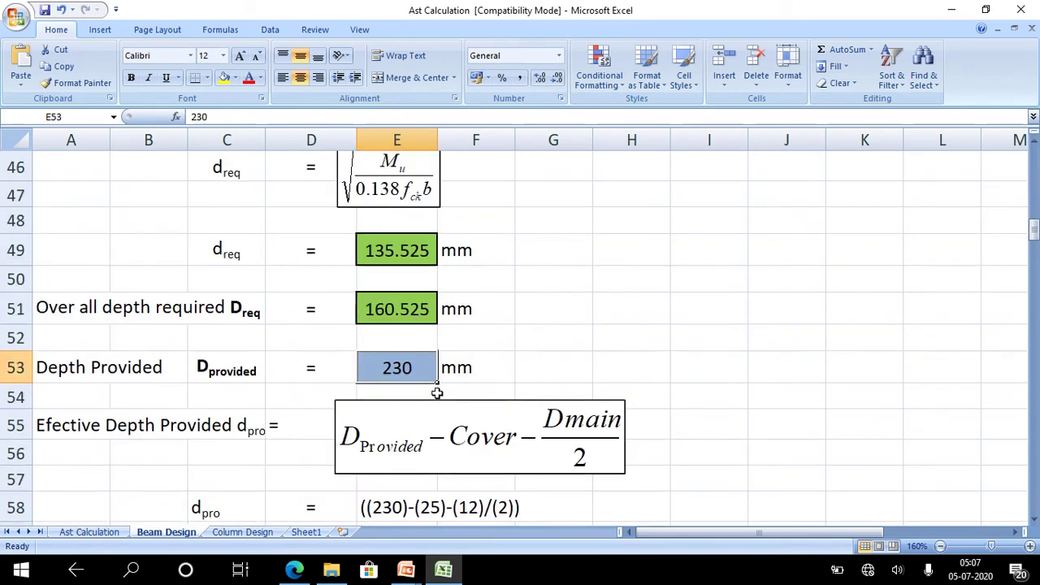
{"action": "scroll", "coordinate": [435, 393], "scroll_direction": "up", "scroll_amount": 8}
{"action": "scroll", "coordinate": [436, 393], "scroll_direction": "up", "scroll_amount": 1}
{"action": "scroll", "coordinate": [436, 394], "scroll_direction": "up", "scroll_amount": 1}
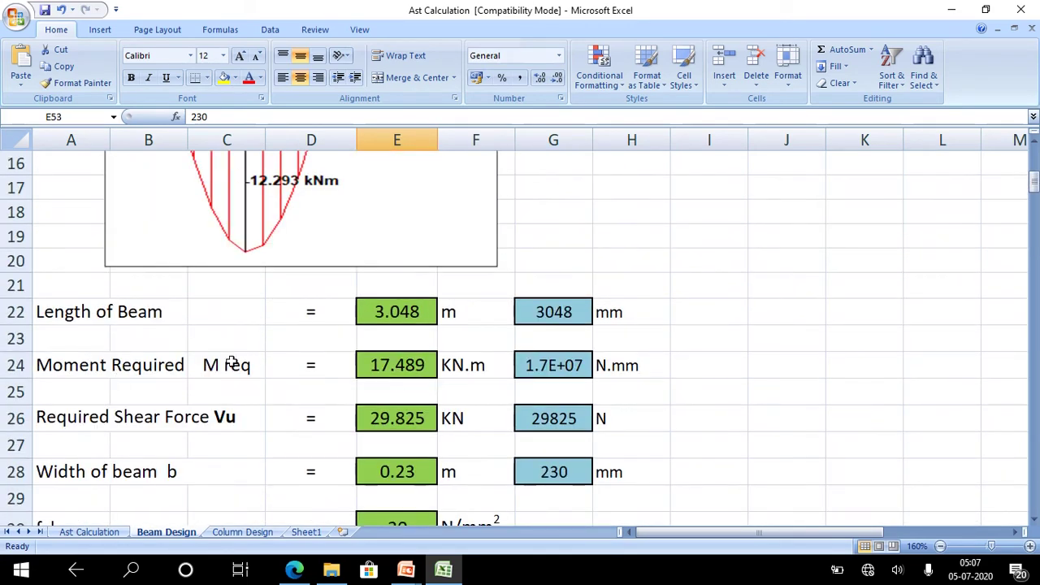
{"action": "left_click", "coordinate": [393, 361]}
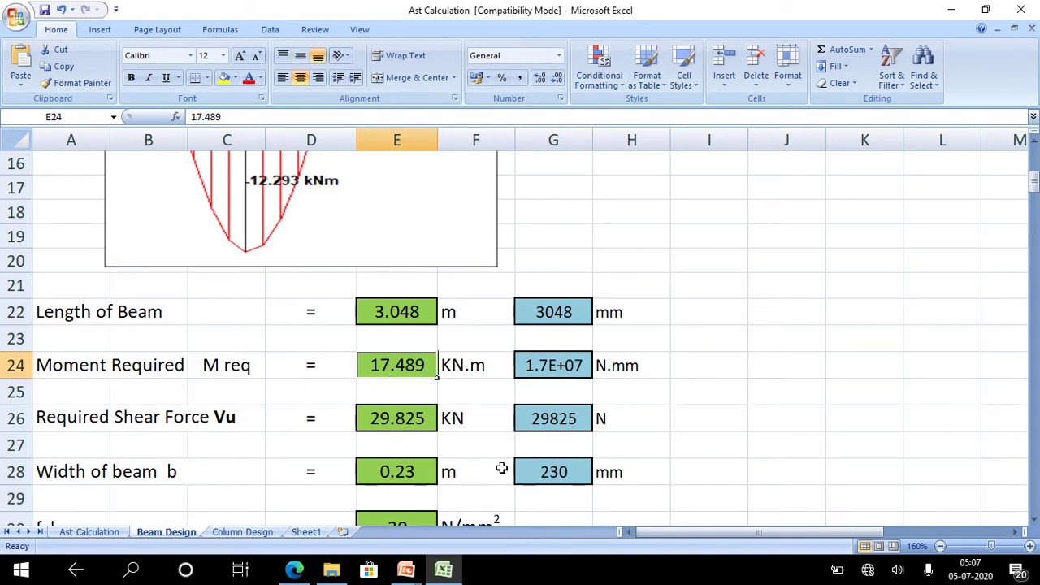
{"action": "scroll", "coordinate": [490, 401], "scroll_direction": "down", "scroll_amount": 1}
{"action": "scroll", "coordinate": [490, 402], "scroll_direction": "down", "scroll_amount": 7}
{"action": "scroll", "coordinate": [496, 403], "scroll_direction": "down", "scroll_amount": 2}
{"action": "scroll", "coordinate": [499, 405], "scroll_direction": "down", "scroll_amount": 3}
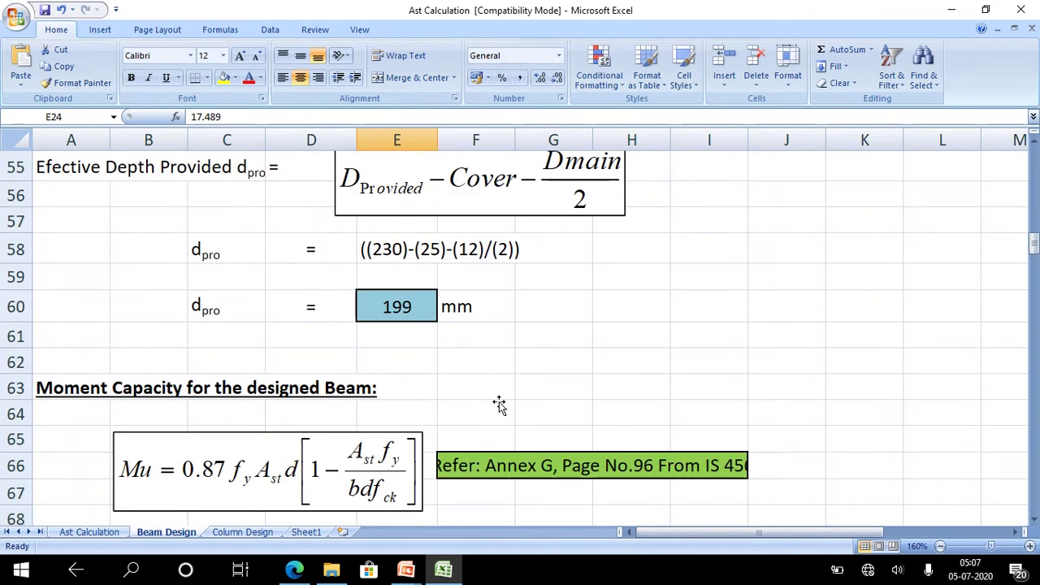
{"action": "scroll", "coordinate": [499, 405], "scroll_direction": "down", "scroll_amount": 3}
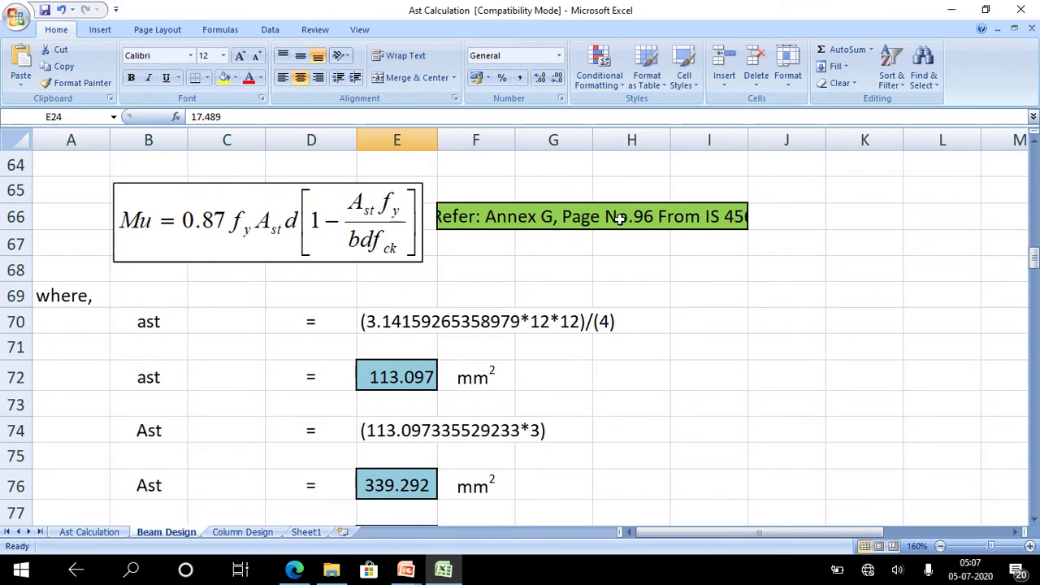
Merge and centre the 'Annex G, Page No.96 From IS 456' note across F66:J66.
{"action": "left_click", "coordinate": [676, 217]}
{"action": "left_click_drag", "start_coordinate": [676, 217], "coordinate": [798, 227]}
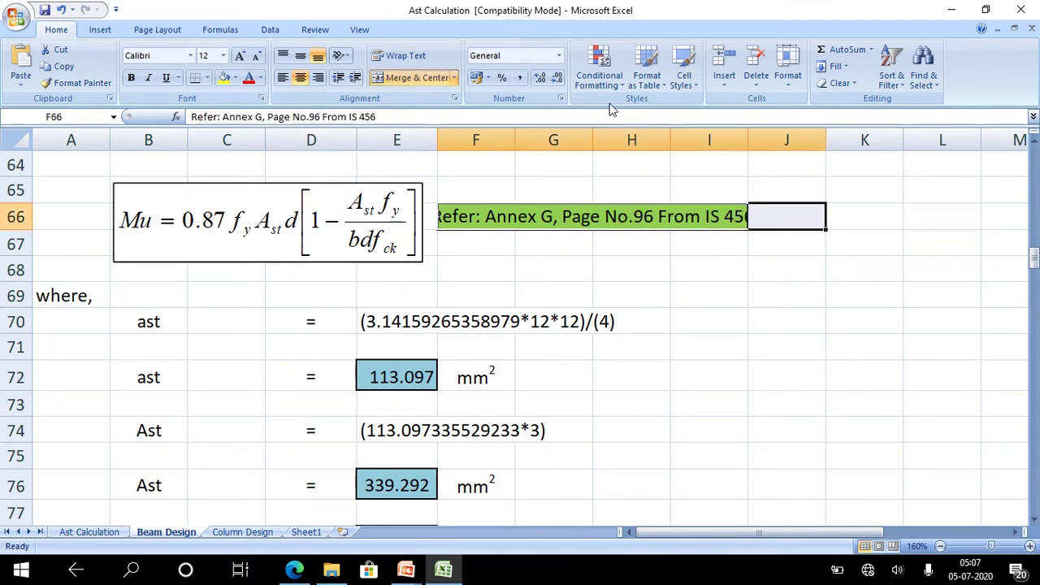
{"action": "left_click", "coordinate": [376, 79]}
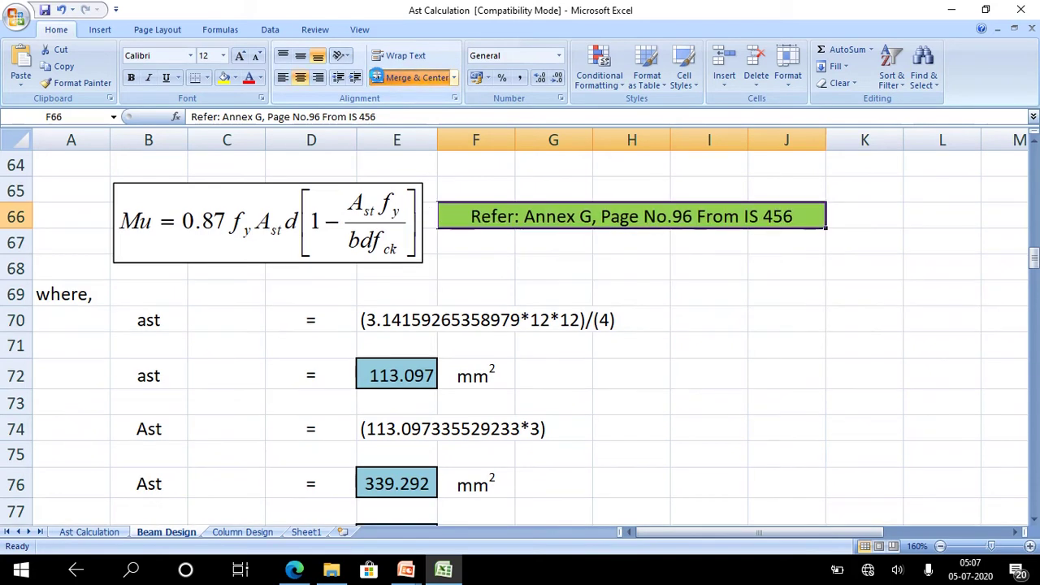
{"action": "left_click", "coordinate": [685, 323]}
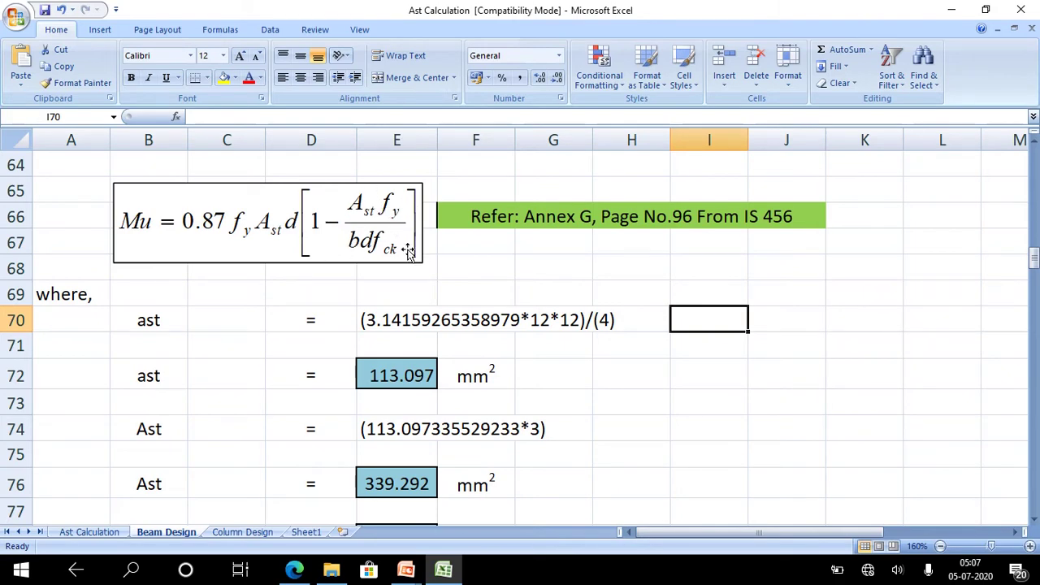
{"action": "scroll", "coordinate": [409, 253], "scroll_direction": "down", "scroll_amount": 1}
{"action": "scroll", "coordinate": [137, 266], "scroll_direction": "up", "scroll_amount": 1}
{"action": "scroll", "coordinate": [305, 258], "scroll_direction": "down", "scroll_amount": 3}
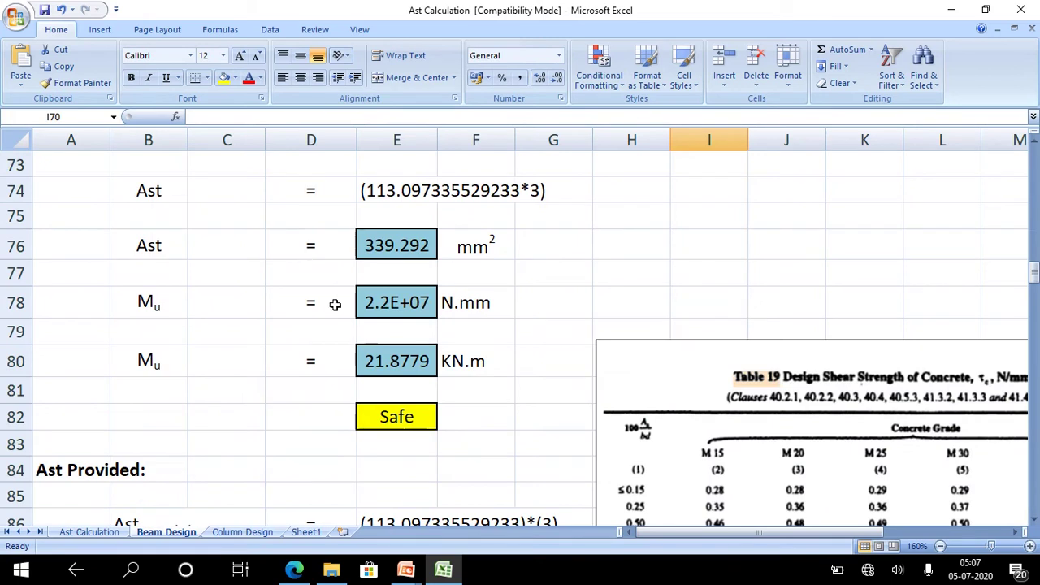
{"action": "left_click", "coordinate": [390, 364]}
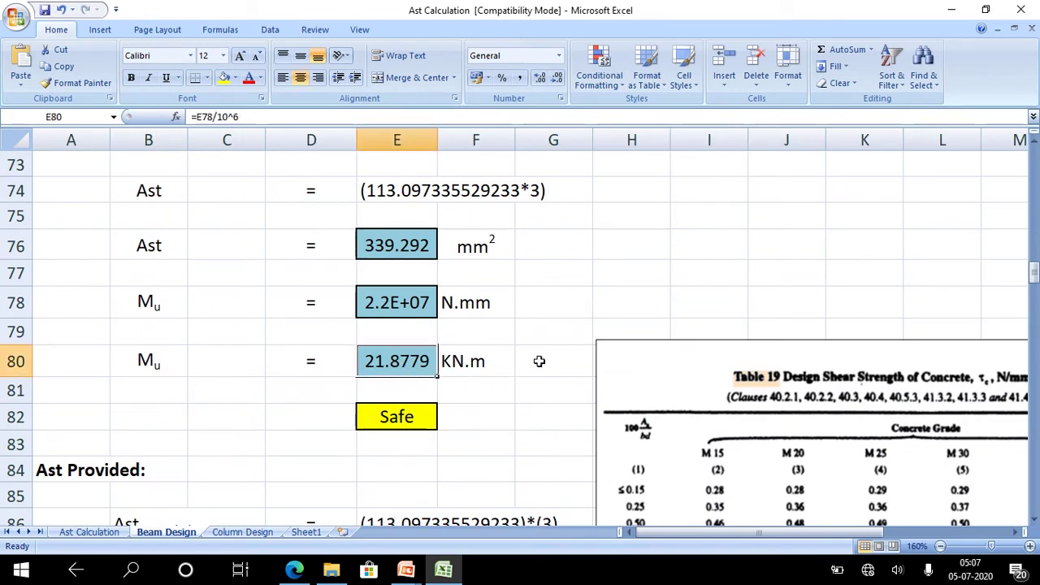
{"action": "scroll", "coordinate": [460, 423], "scroll_direction": "up", "scroll_amount": 5}
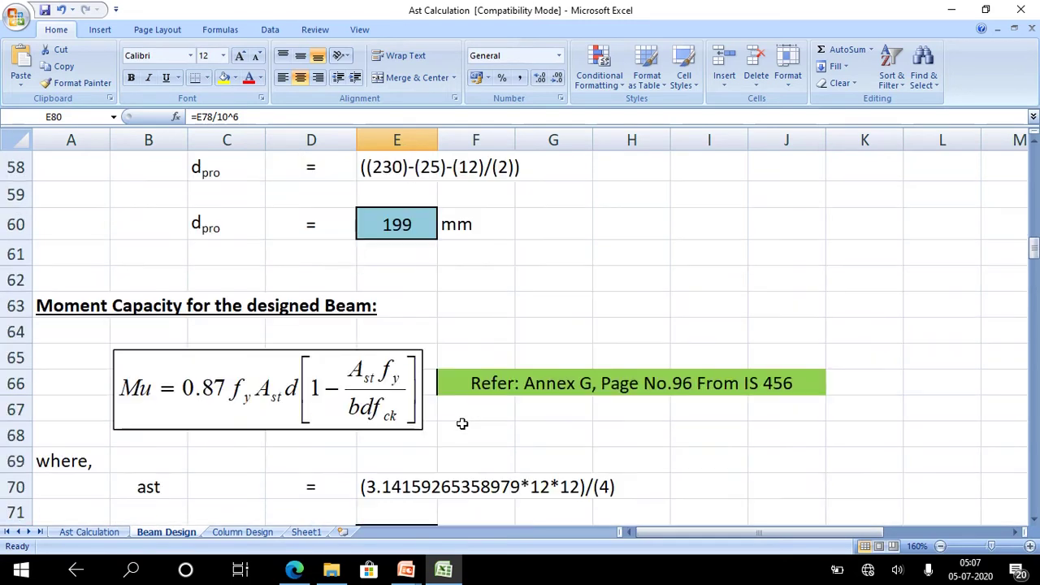
{"action": "scroll", "coordinate": [461, 421], "scroll_direction": "up", "scroll_amount": 11}
{"action": "scroll", "coordinate": [461, 421], "scroll_direction": "up", "scroll_amount": 5}
{"action": "scroll", "coordinate": [462, 421], "scroll_direction": "down", "scroll_amount": 3}
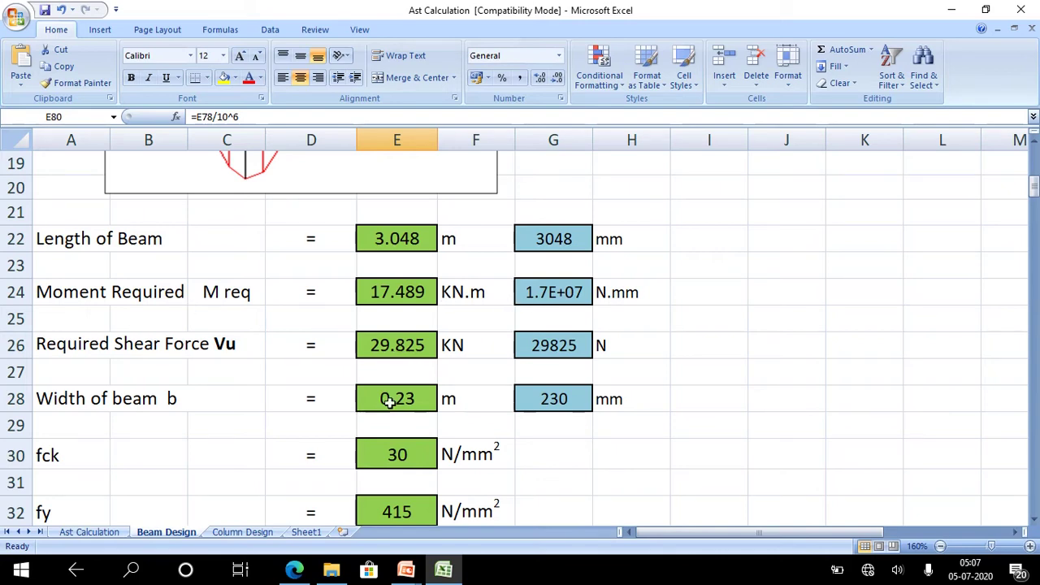
{"action": "scroll", "coordinate": [390, 398], "scroll_direction": "down", "scroll_amount": 10}
{"action": "scroll", "coordinate": [401, 398], "scroll_direction": "down", "scroll_amount": 1}
{"action": "scroll", "coordinate": [430, 390], "scroll_direction": "down", "scroll_amount": 6}
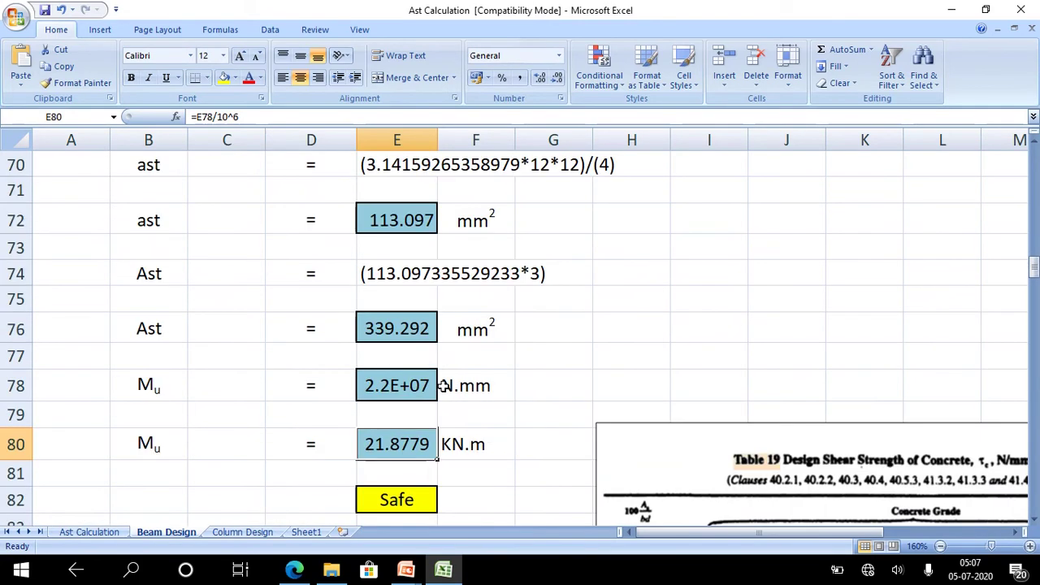
{"action": "scroll", "coordinate": [443, 385], "scroll_direction": "down", "scroll_amount": 1}
{"action": "left_click", "coordinate": [418, 420]}
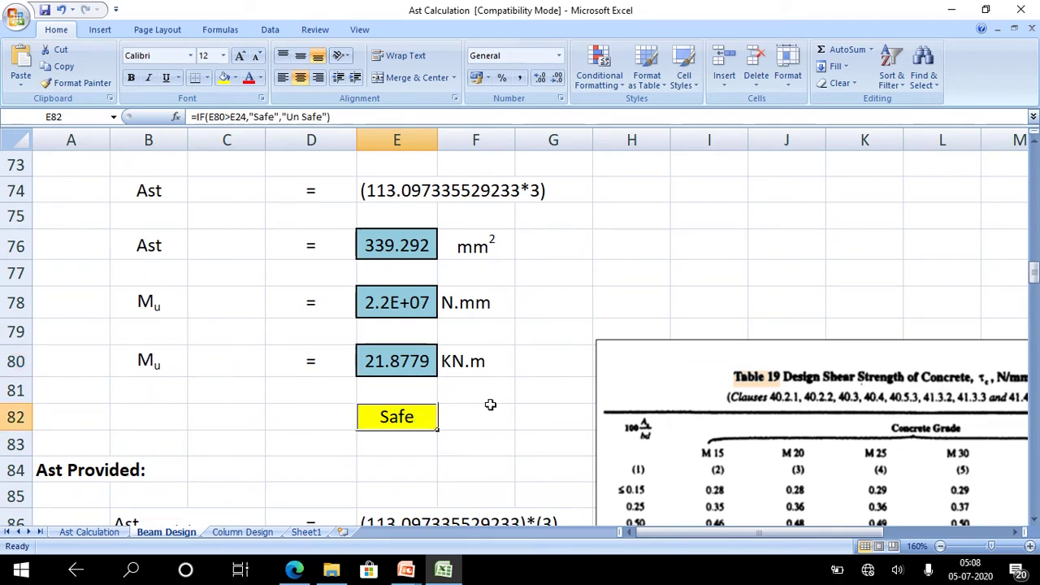
{"action": "scroll", "coordinate": [490, 404], "scroll_direction": "up", "scroll_amount": 2}
{"action": "scroll", "coordinate": [490, 405], "scroll_direction": "down", "scroll_amount": 2}
{"action": "scroll", "coordinate": [490, 406], "scroll_direction": "up", "scroll_amount": 1}
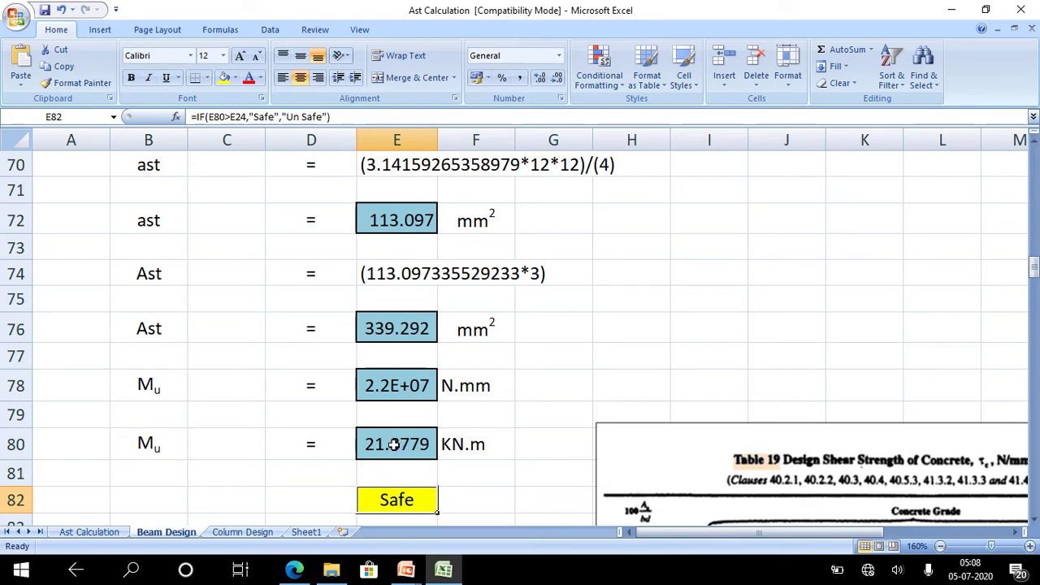
{"action": "scroll", "coordinate": [394, 443], "scroll_direction": "down", "scroll_amount": 2}
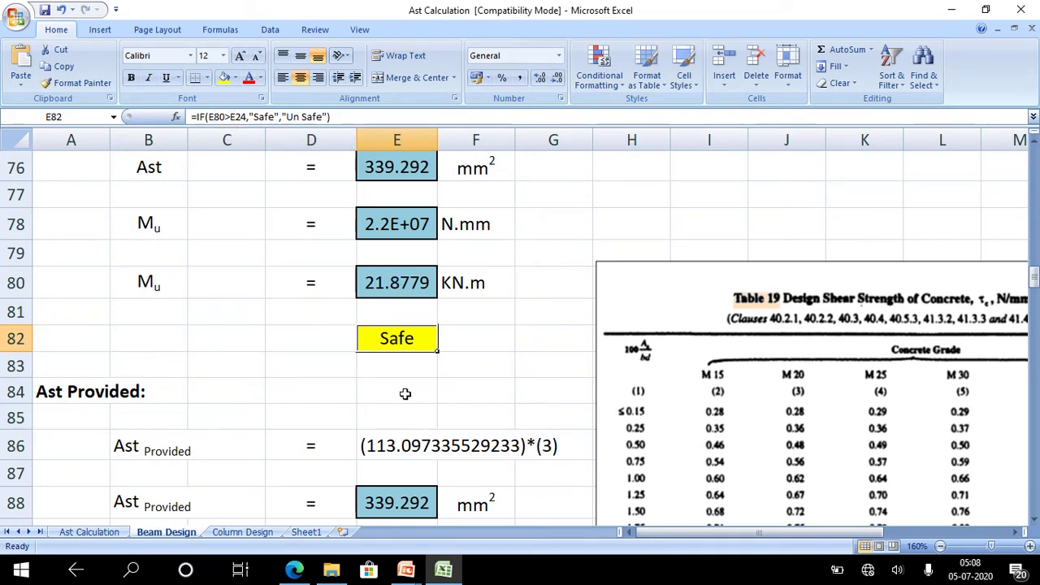
{"action": "scroll", "coordinate": [406, 393], "scroll_direction": "up", "scroll_amount": 3}
{"action": "scroll", "coordinate": [409, 388], "scroll_direction": "up", "scroll_amount": 8}
{"action": "scroll", "coordinate": [409, 386], "scroll_direction": "up", "scroll_amount": 2}
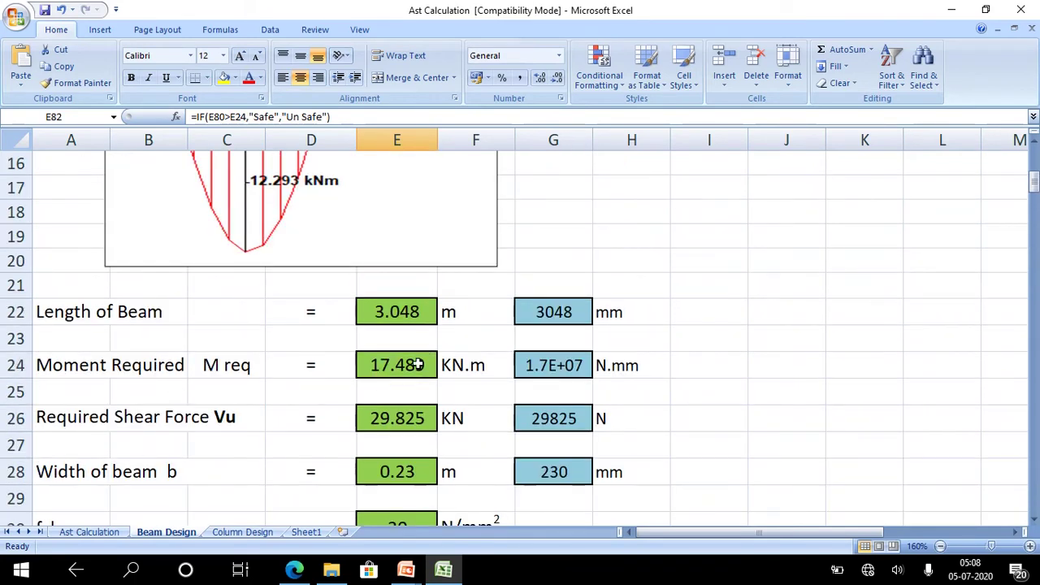
{"action": "scroll", "coordinate": [419, 377], "scroll_direction": "down", "scroll_amount": 5}
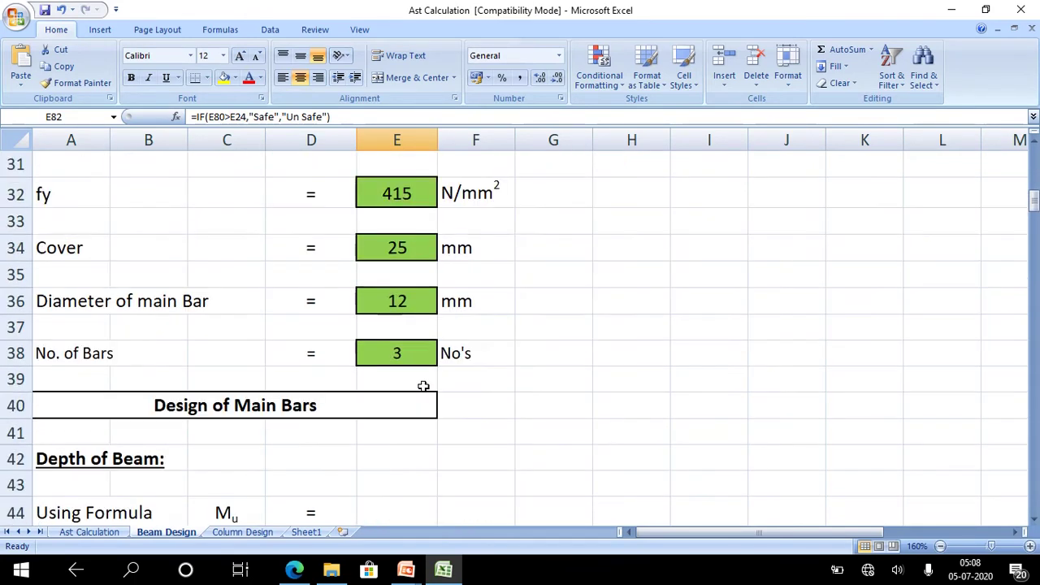
{"action": "scroll", "coordinate": [423, 382], "scroll_direction": "down", "scroll_amount": 7}
{"action": "scroll", "coordinate": [429, 394], "scroll_direction": "down", "scroll_amount": 8}
{"action": "scroll", "coordinate": [437, 407], "scroll_direction": "down", "scroll_amount": 1}
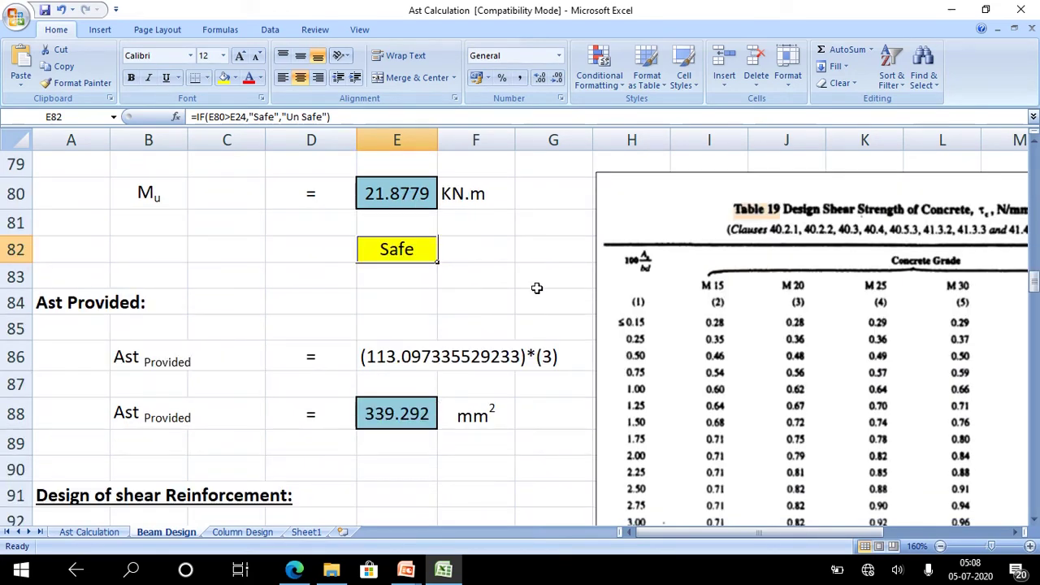
{"action": "left_click", "coordinate": [536, 286]}
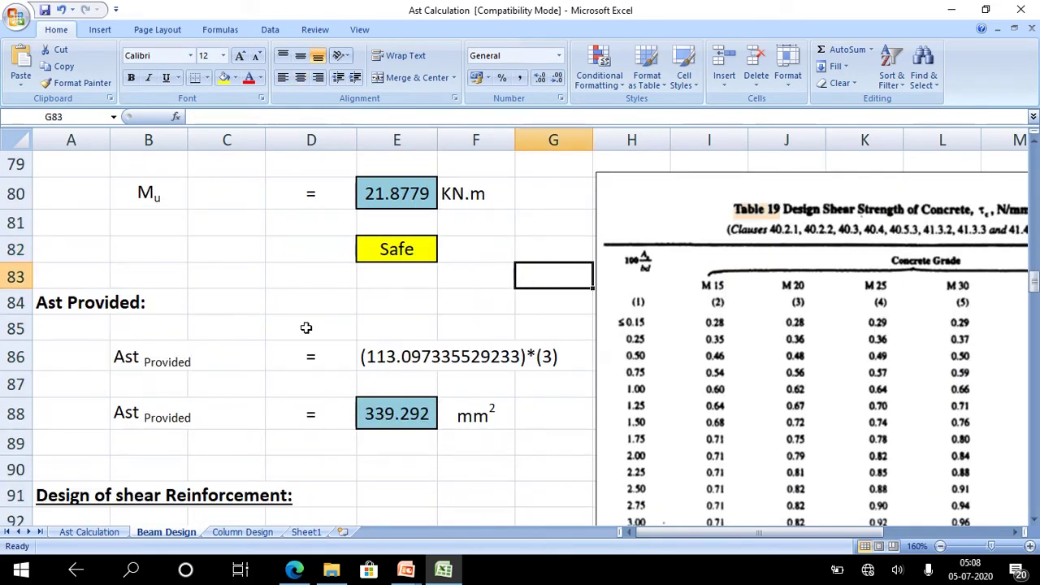
{"action": "scroll", "coordinate": [305, 328], "scroll_direction": "up", "scroll_amount": 8}
{"action": "scroll", "coordinate": [313, 333], "scroll_direction": "up", "scroll_amount": 6}
{"action": "scroll", "coordinate": [317, 337], "scroll_direction": "up", "scroll_amount": 4}
{"action": "scroll", "coordinate": [318, 339], "scroll_direction": "down", "scroll_amount": 3}
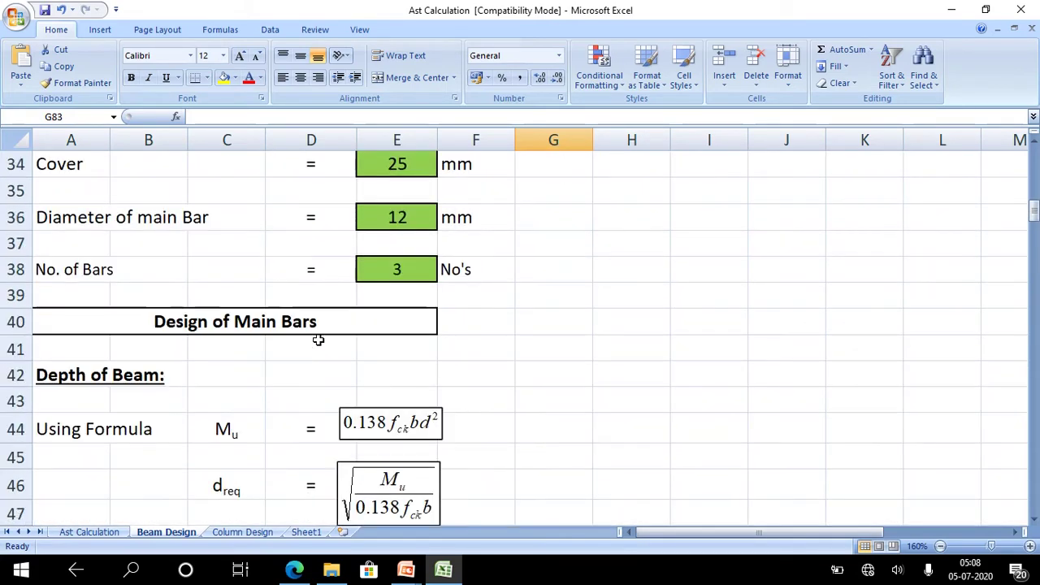
{"action": "scroll", "coordinate": [312, 333], "scroll_direction": "up", "scroll_amount": 5}
{"action": "scroll", "coordinate": [309, 332], "scroll_direction": "down", "scroll_amount": 6}
{"action": "scroll", "coordinate": [314, 338], "scroll_direction": "down", "scroll_amount": 6}
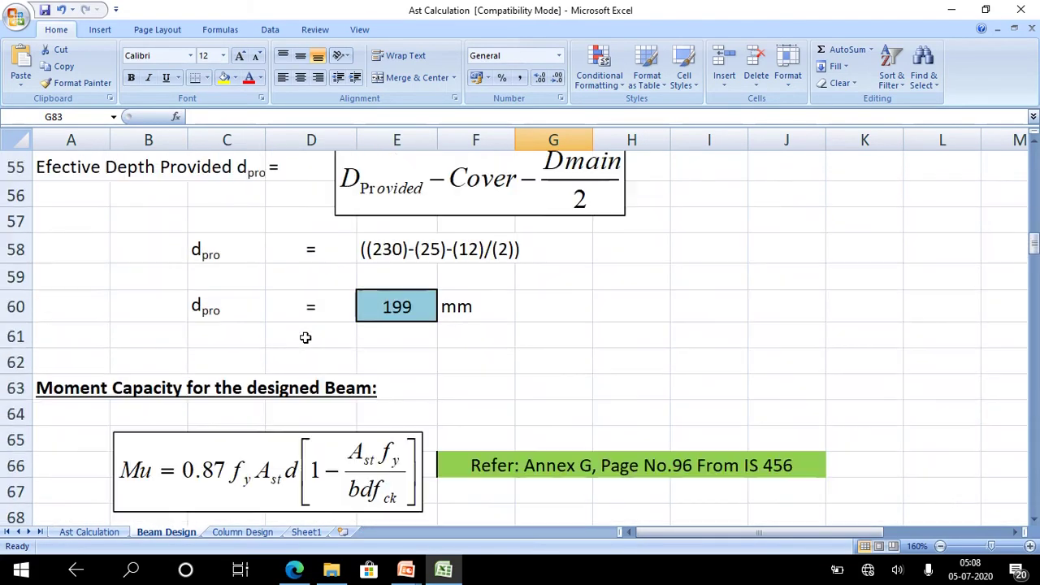
{"action": "scroll", "coordinate": [304, 337], "scroll_direction": "down", "scroll_amount": 7}
{"action": "scroll", "coordinate": [303, 339], "scroll_direction": "down", "scroll_amount": 5}
{"action": "scroll", "coordinate": [299, 327], "scroll_direction": "up", "scroll_amount": 1}
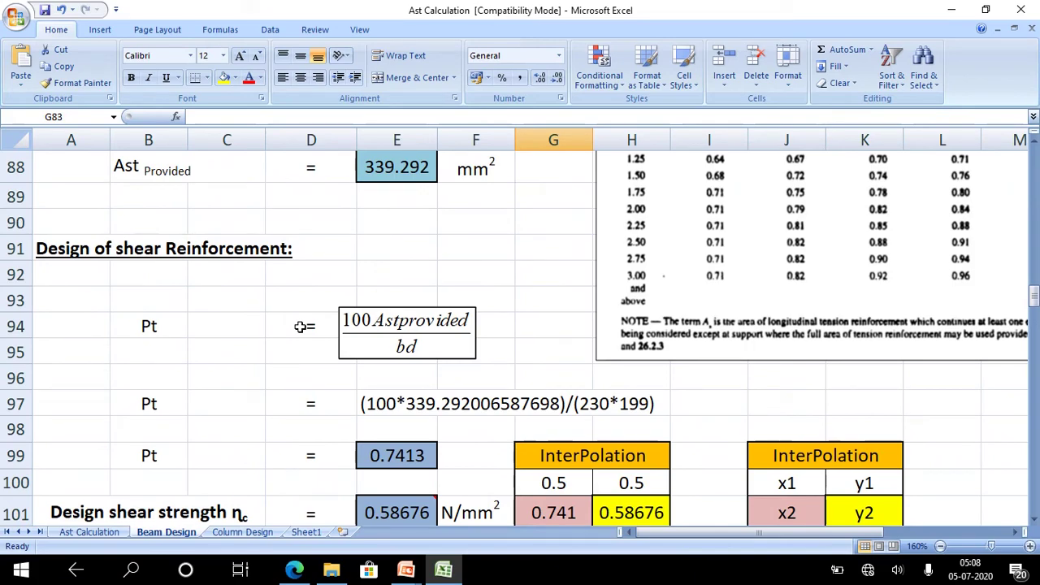
{"action": "scroll", "coordinate": [300, 327], "scroll_direction": "up", "scroll_amount": 4}
{"action": "scroll", "coordinate": [301, 328], "scroll_direction": "down", "scroll_amount": 1}
{"action": "scroll", "coordinate": [301, 328], "scroll_direction": "up", "scroll_amount": 1}
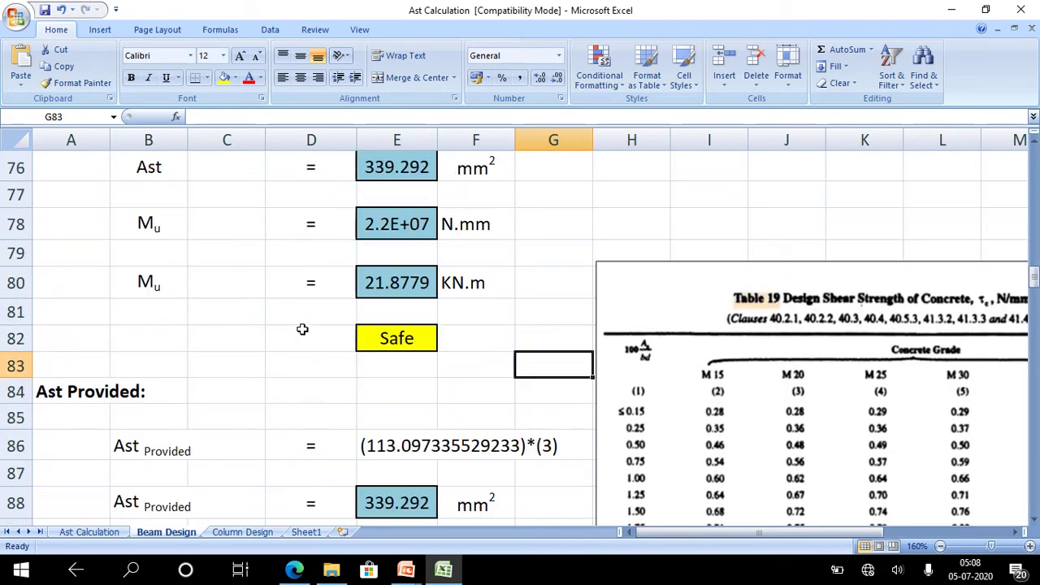
{"action": "scroll", "coordinate": [302, 328], "scroll_direction": "up", "scroll_amount": 3}
{"action": "scroll", "coordinate": [304, 329], "scroll_direction": "down", "scroll_amount": 4}
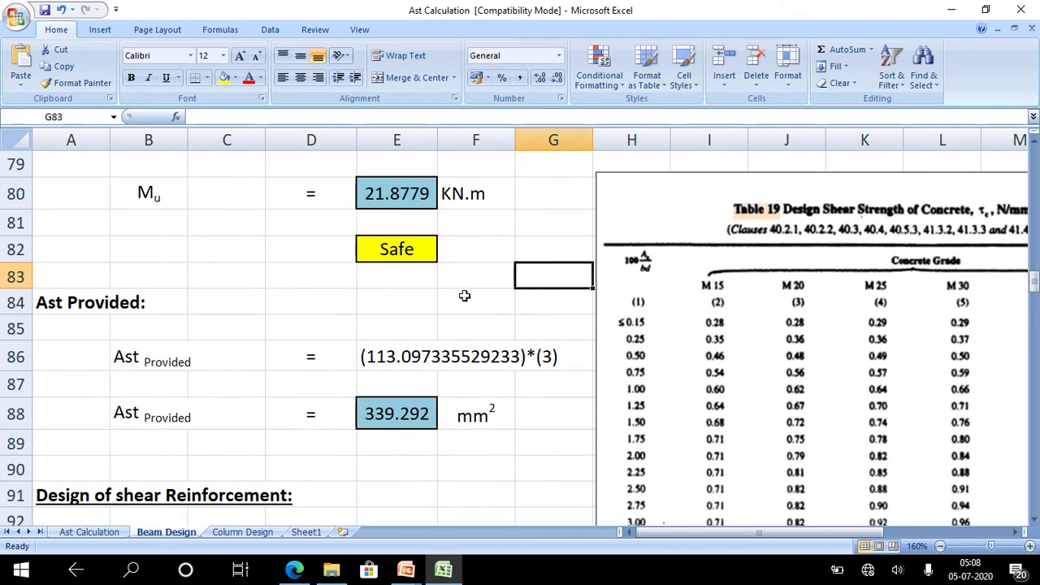
{"action": "scroll", "coordinate": [427, 304], "scroll_direction": "up", "scroll_amount": 2}
{"action": "left_click", "coordinate": [399, 249]}
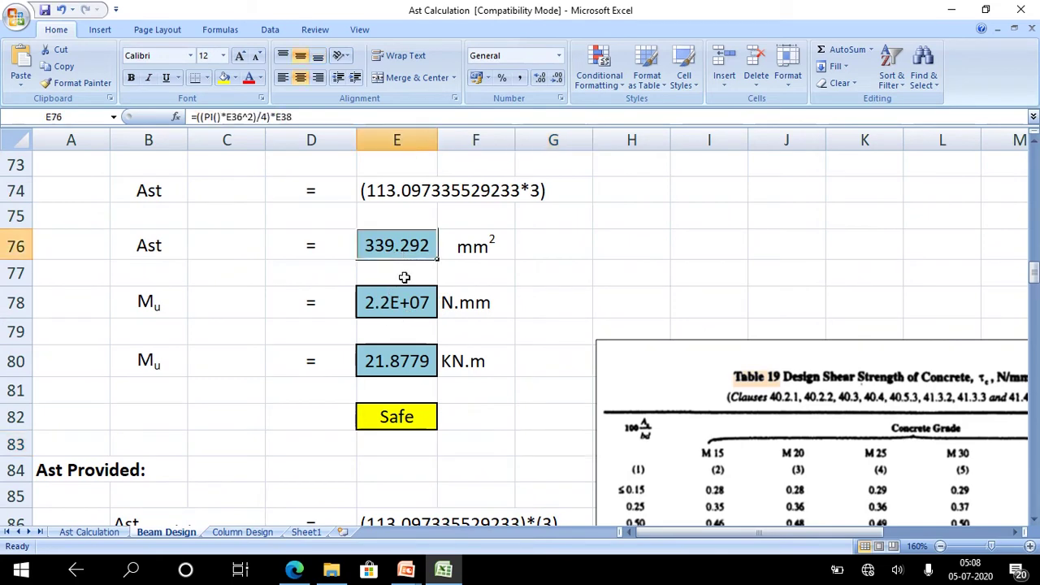
{"action": "scroll", "coordinate": [412, 414], "scroll_direction": "down", "scroll_amount": 2}
{"action": "scroll", "coordinate": [409, 413], "scroll_direction": "down", "scroll_amount": 1}
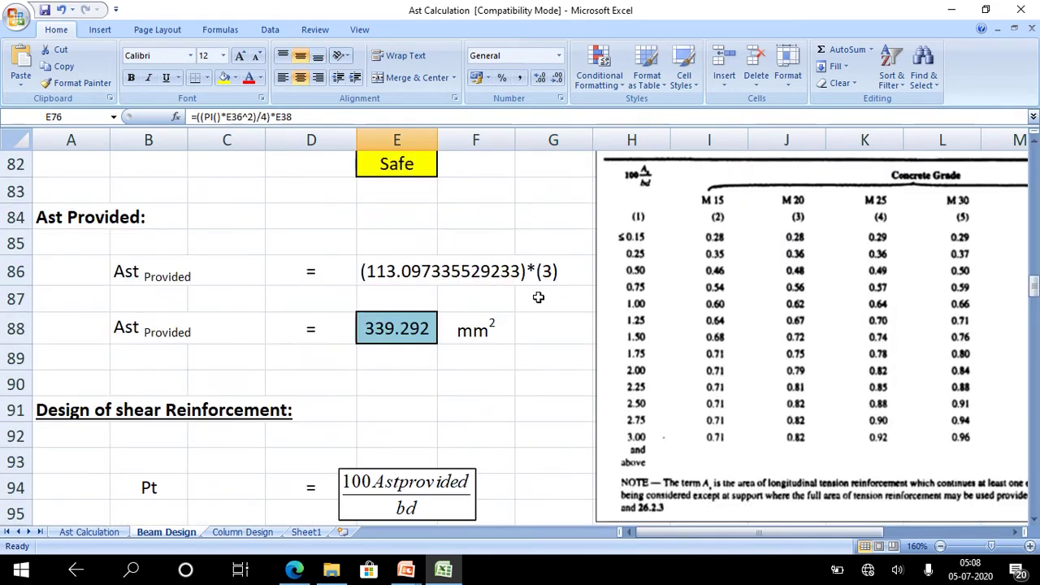
{"action": "scroll", "coordinate": [435, 296], "scroll_direction": "up", "scroll_amount": 4}
{"action": "scroll", "coordinate": [291, 432], "scroll_direction": "down", "scroll_amount": 3}
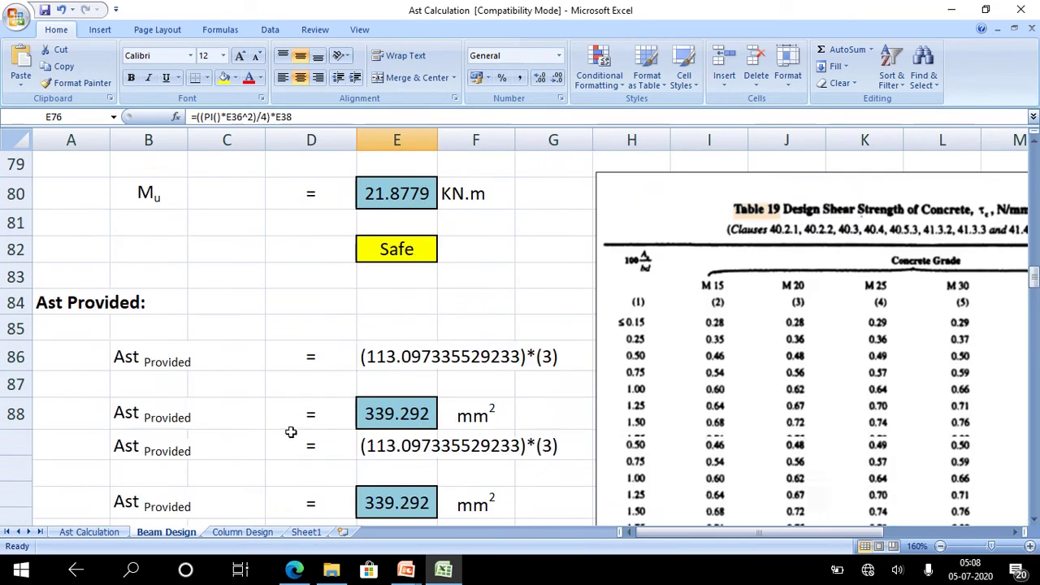
{"action": "left_click", "coordinate": [386, 421]}
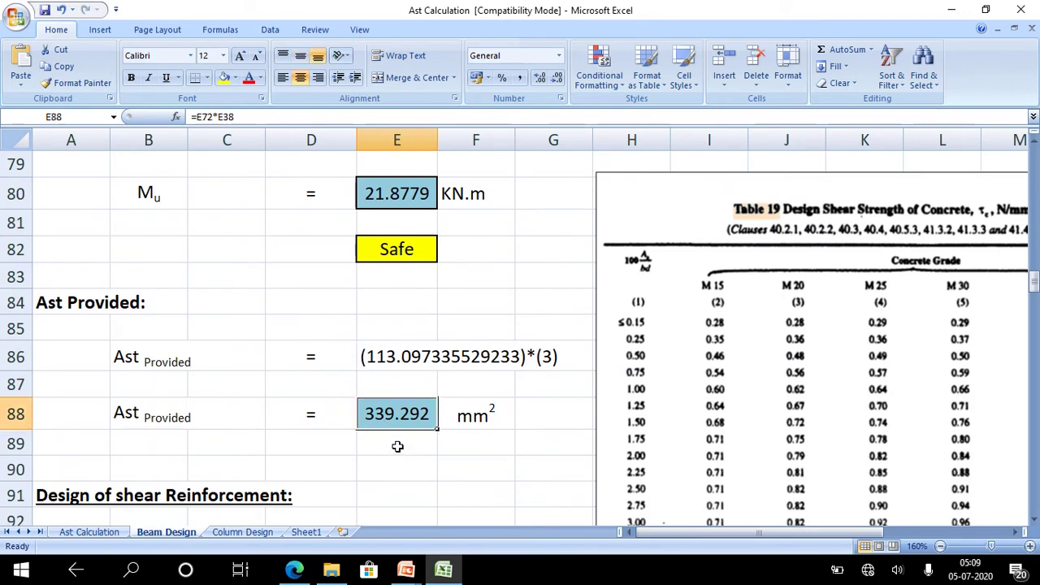
{"action": "scroll", "coordinate": [397, 447], "scroll_direction": "down", "scroll_amount": 2}
{"action": "scroll", "coordinate": [252, 385], "scroll_direction": "down", "scroll_amount": 1}
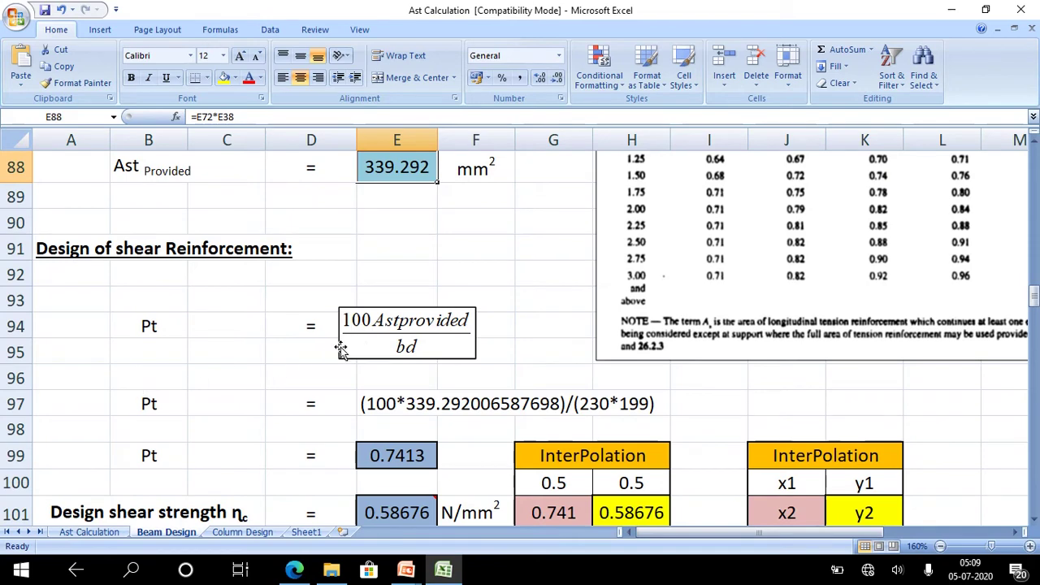
{"action": "scroll", "coordinate": [341, 349], "scroll_direction": "down", "scroll_amount": 1}
{"action": "left_click", "coordinate": [439, 237]}
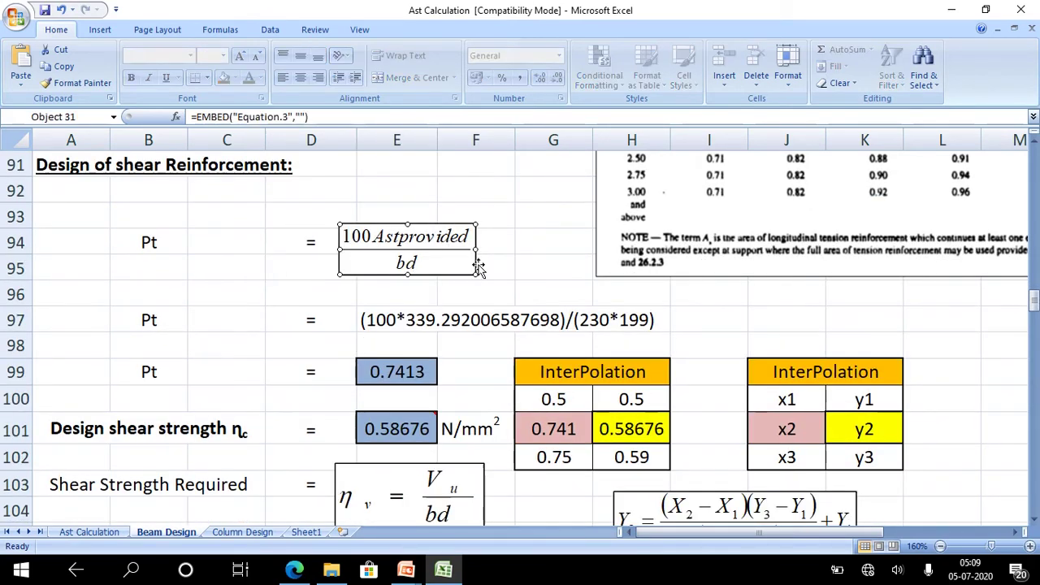
{"action": "left_click", "coordinate": [530, 275]}
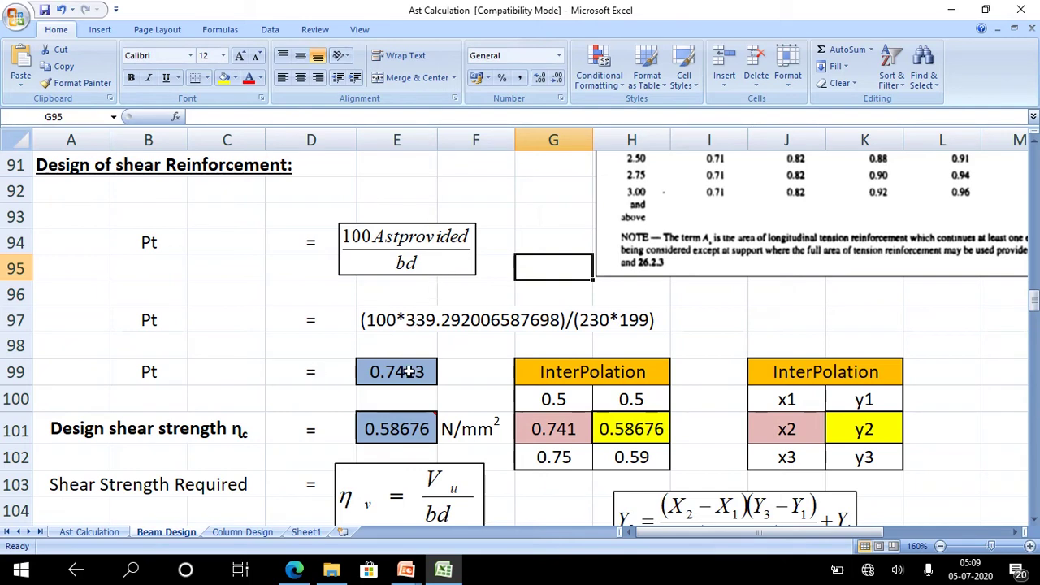
{"action": "scroll", "coordinate": [409, 371], "scroll_direction": "down", "scroll_amount": 1}
{"action": "scroll", "coordinate": [385, 314], "scroll_direction": "up", "scroll_amount": 1}
{"action": "left_click", "coordinate": [414, 380]}
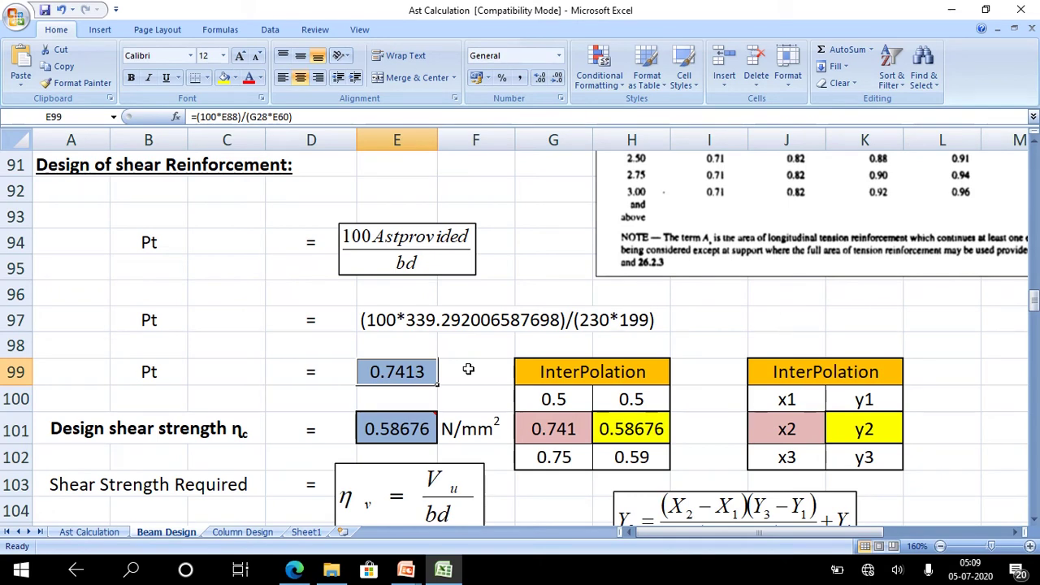
{"action": "scroll", "coordinate": [469, 370], "scroll_direction": "up", "scroll_amount": 2}
{"action": "scroll", "coordinate": [468, 370], "scroll_direction": "up", "scroll_amount": 1}
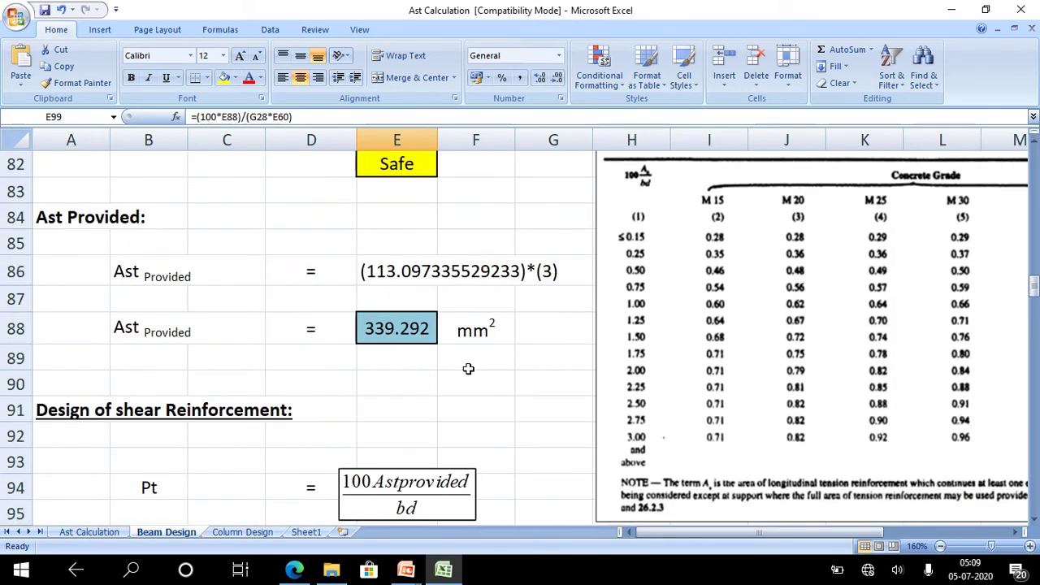
{"action": "scroll", "coordinate": [655, 474], "scroll_direction": "up", "scroll_amount": 2}
{"action": "scroll", "coordinate": [655, 474], "scroll_direction": "down", "scroll_amount": 2}
{"action": "scroll", "coordinate": [653, 473], "scroll_direction": "up", "scroll_amount": 1}
{"action": "scroll", "coordinate": [654, 475], "scroll_direction": "down", "scroll_amount": 3}
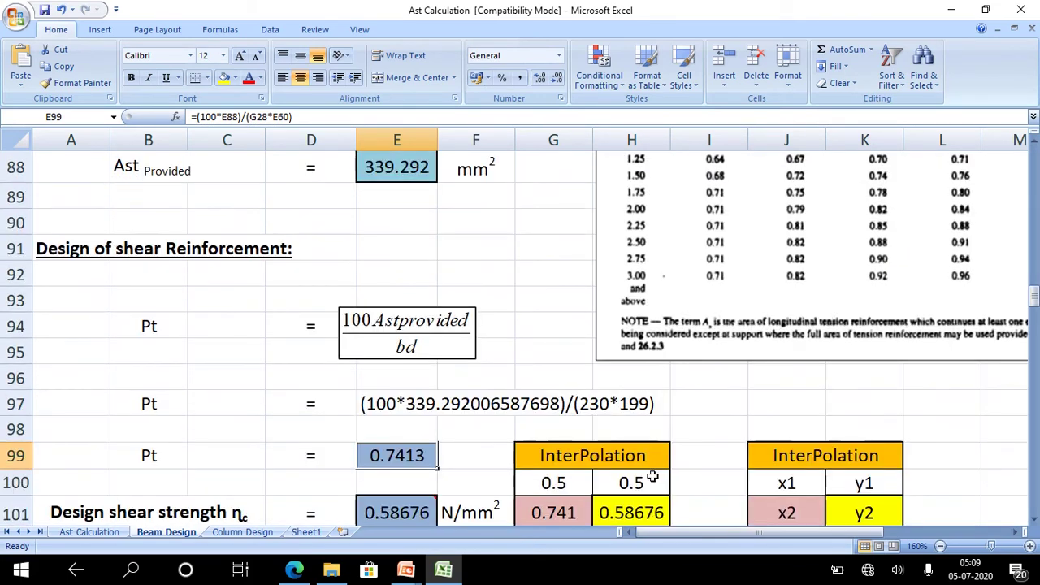
{"action": "scroll", "coordinate": [653, 477], "scroll_direction": "down", "scroll_amount": 1}
{"action": "scroll", "coordinate": [650, 482], "scroll_direction": "down", "scroll_amount": 1}
{"action": "scroll", "coordinate": [646, 485], "scroll_direction": "up", "scroll_amount": 5}
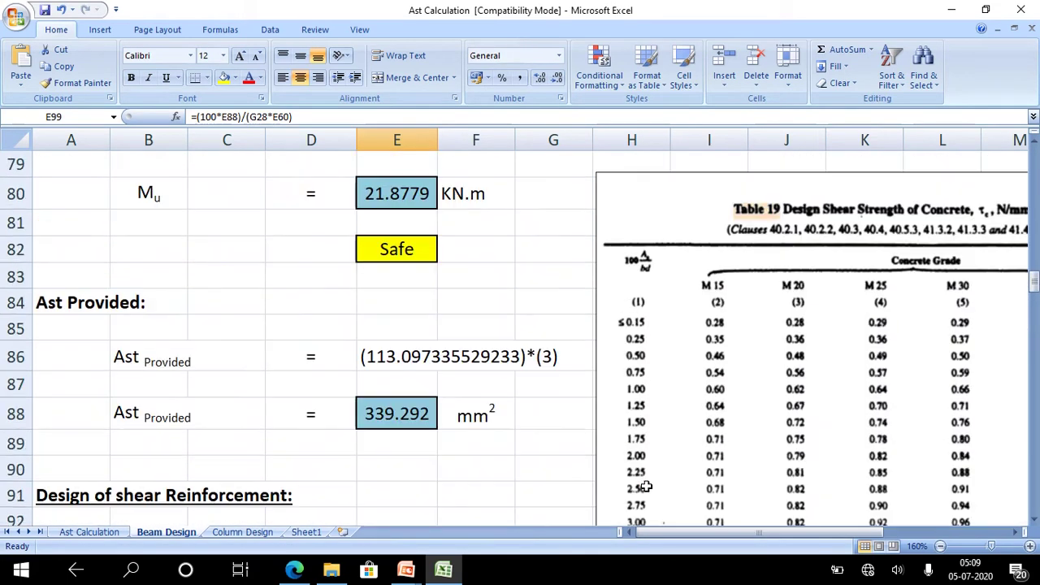
{"action": "left_click_drag", "start_coordinate": [662, 532], "coordinate": [756, 533]}
{"action": "scroll", "coordinate": [529, 402], "scroll_direction": "down", "scroll_amount": 1}
{"action": "scroll", "coordinate": [529, 402], "scroll_direction": "up", "scroll_amount": 1}
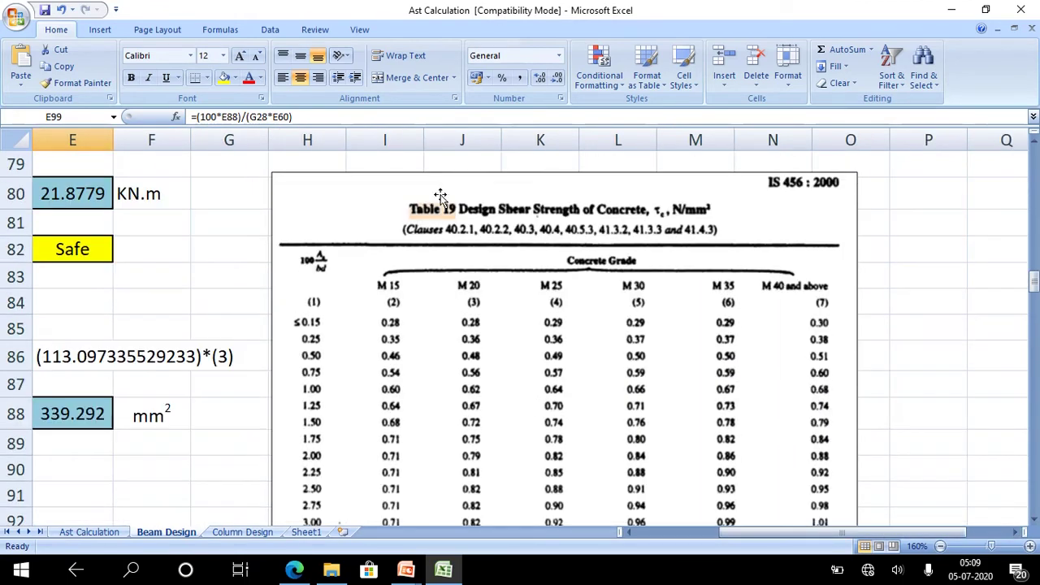
{"action": "scroll", "coordinate": [431, 318], "scroll_direction": "down", "scroll_amount": 1}
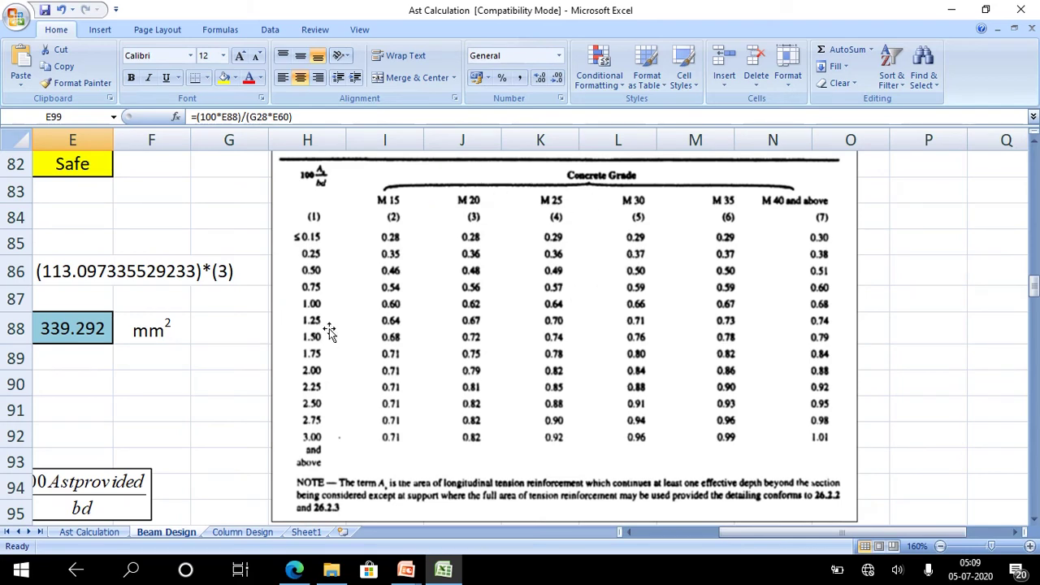
{"action": "scroll", "coordinate": [628, 301], "scroll_direction": "up", "scroll_amount": 2}
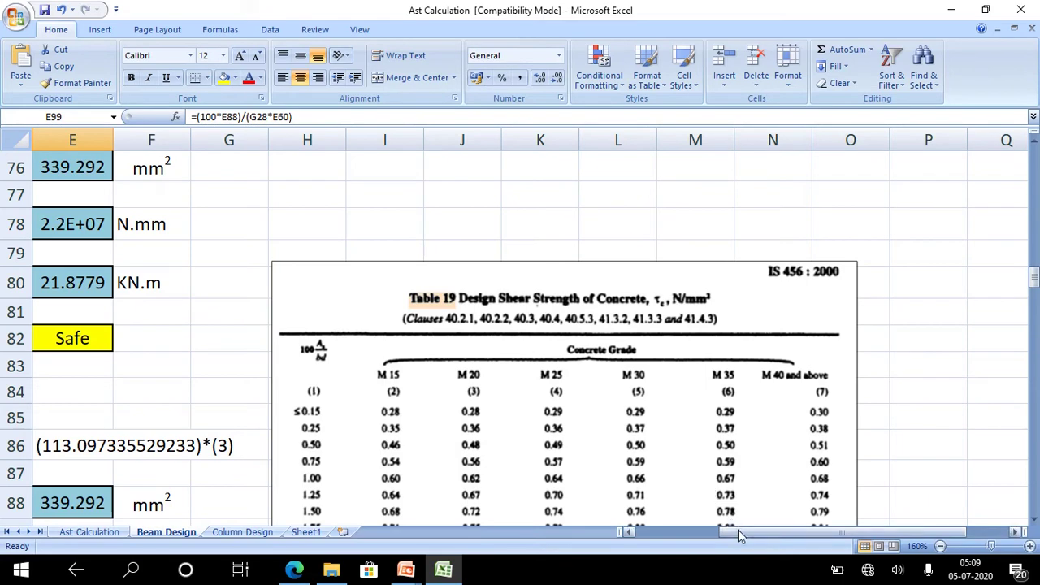
{"action": "left_click_drag", "start_coordinate": [738, 529], "coordinate": [551, 510]}
{"action": "scroll", "coordinate": [382, 414], "scroll_direction": "down", "scroll_amount": 1}
{"action": "scroll", "coordinate": [381, 414], "scroll_direction": "down", "scroll_amount": 2}
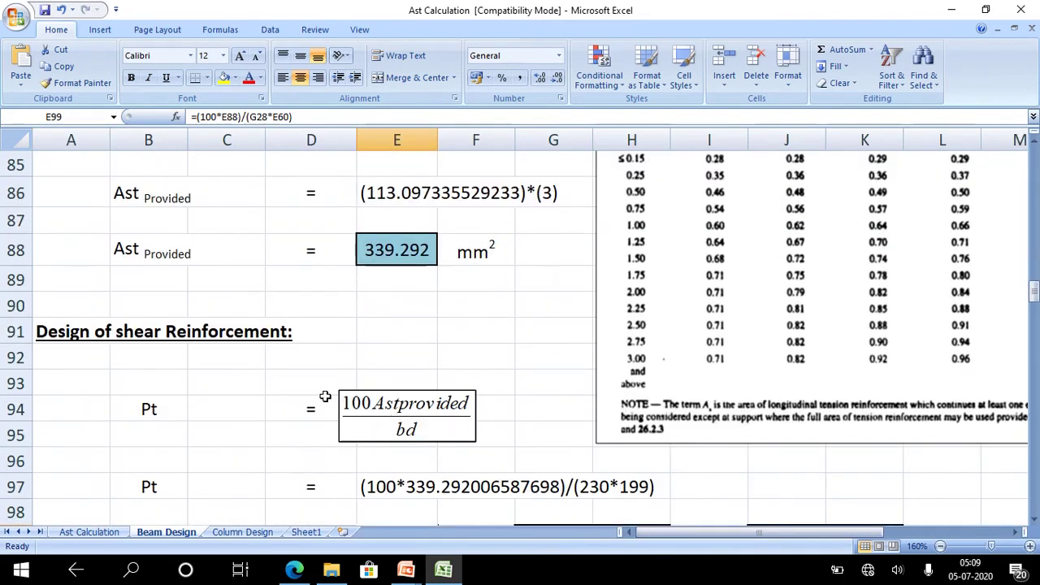
{"action": "scroll", "coordinate": [322, 392], "scroll_direction": "down", "scroll_amount": 3}
{"action": "scroll", "coordinate": [323, 393], "scroll_direction": "down", "scroll_amount": 1}
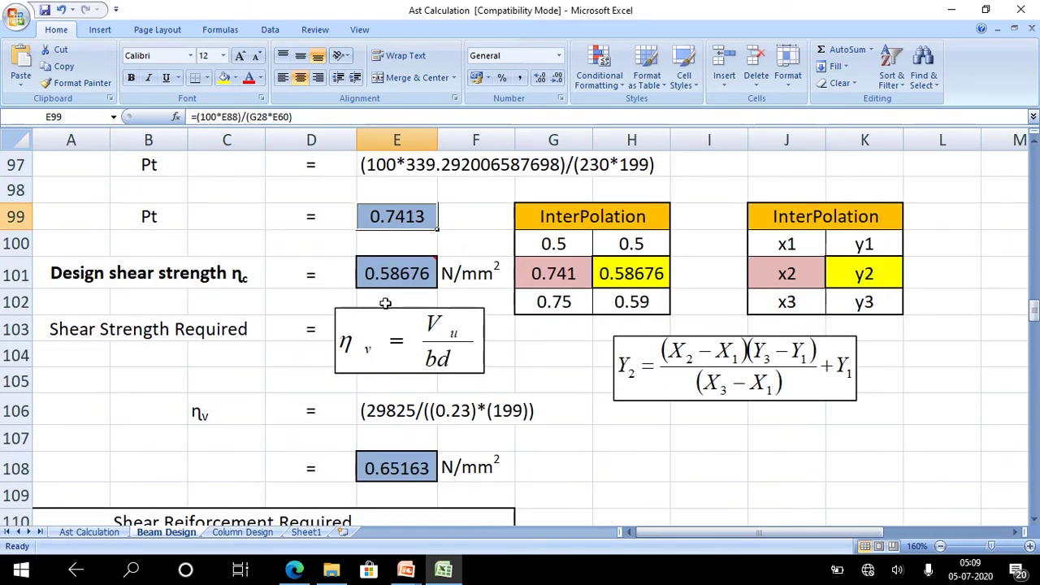
{"action": "left_click", "coordinate": [403, 283]}
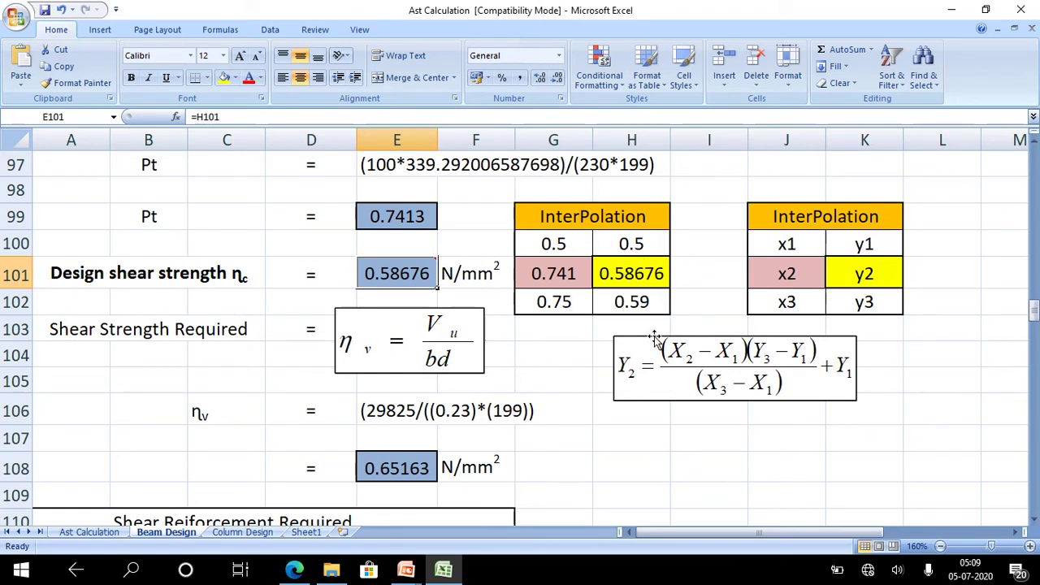
{"action": "left_click", "coordinate": [650, 274]}
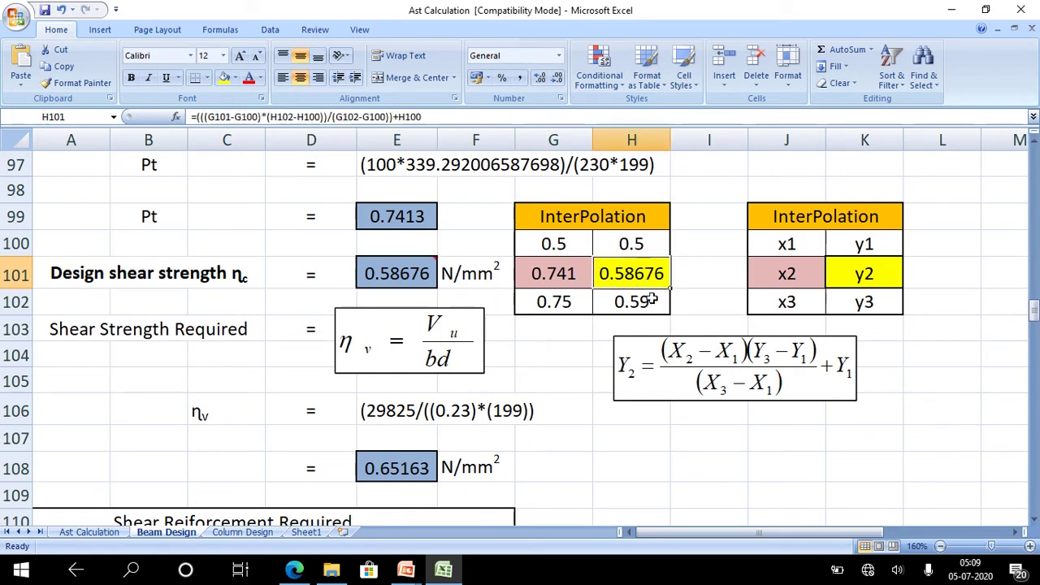
{"action": "left_click", "coordinate": [703, 278]}
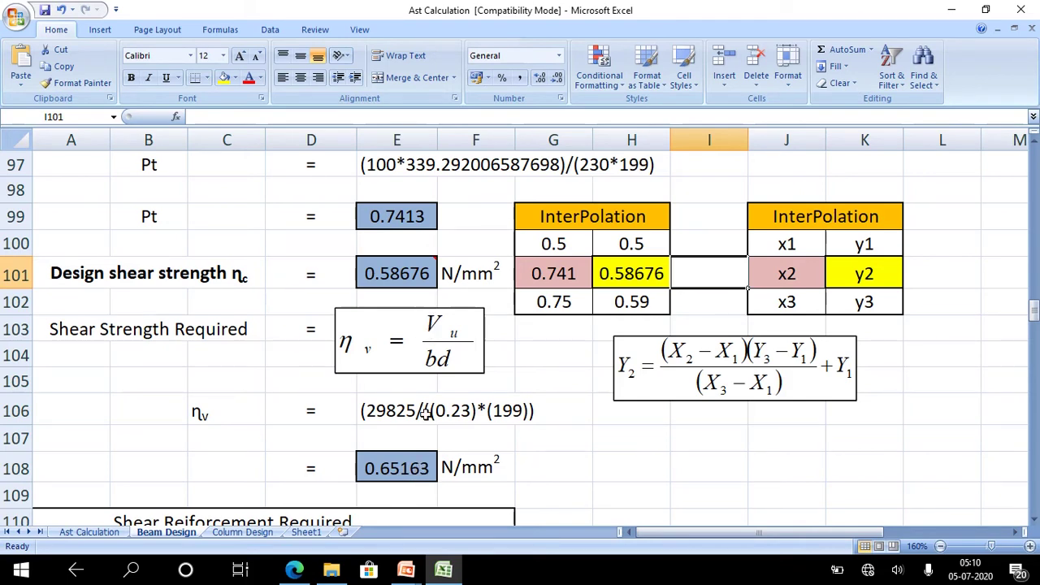
{"action": "scroll", "coordinate": [418, 423], "scroll_direction": "down", "scroll_amount": 2}
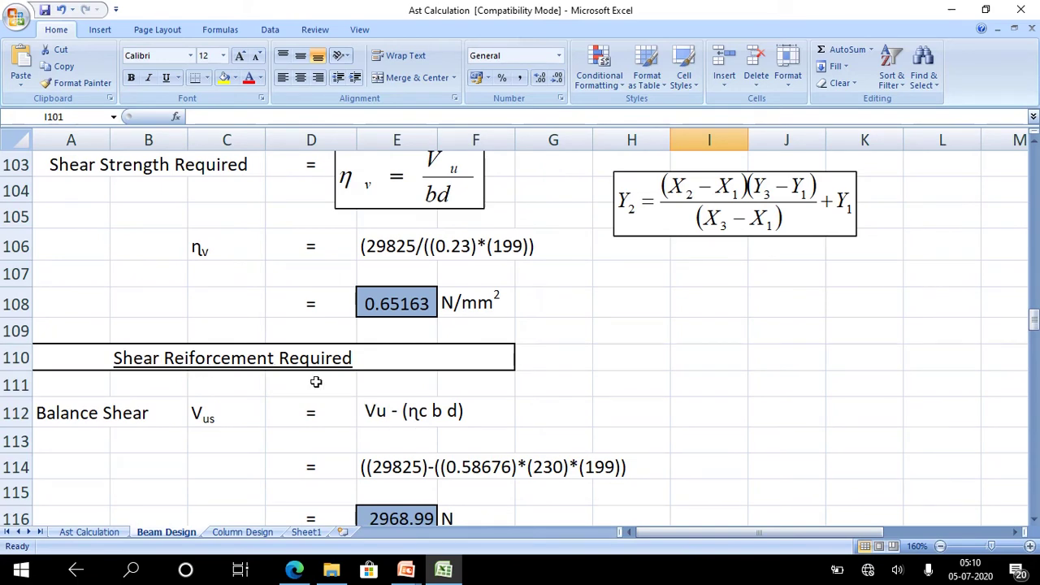
{"action": "scroll", "coordinate": [337, 380], "scroll_direction": "down", "scroll_amount": 2}
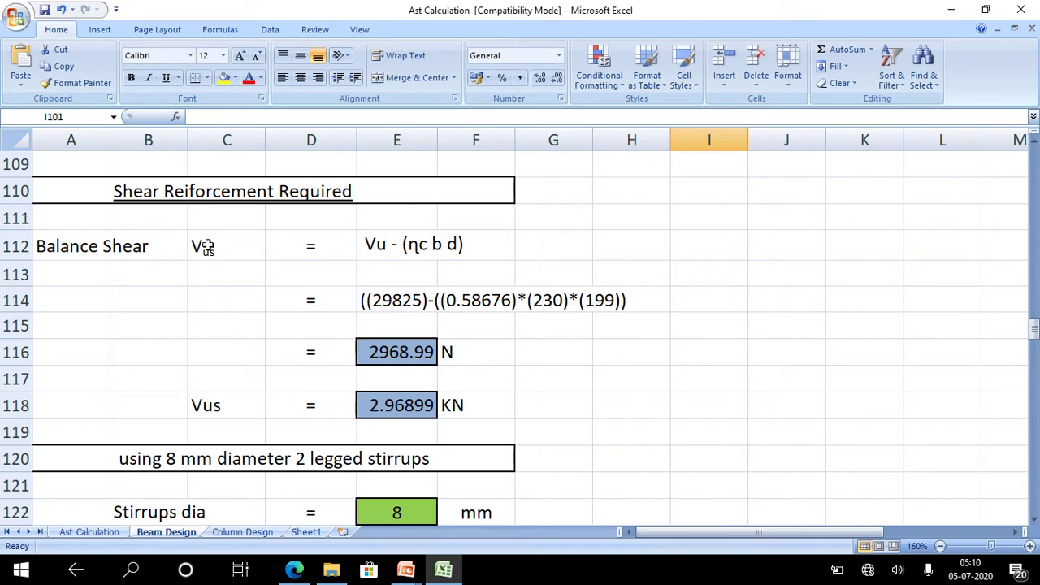
{"action": "left_click", "coordinate": [207, 246]}
{"action": "left_click", "coordinate": [389, 252]}
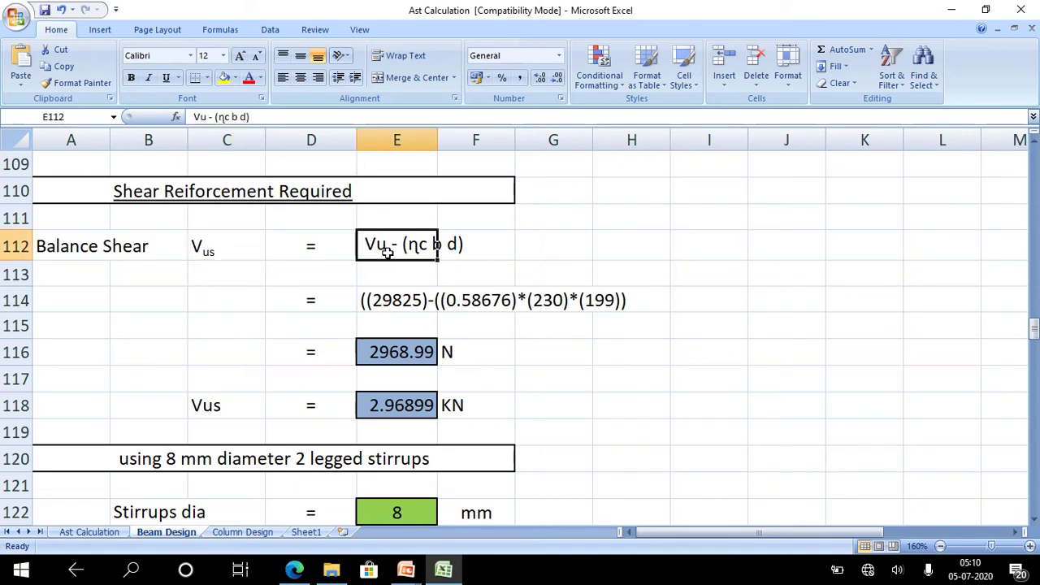
{"action": "left_click", "coordinate": [473, 252]}
{"action": "left_click", "coordinate": [625, 271]}
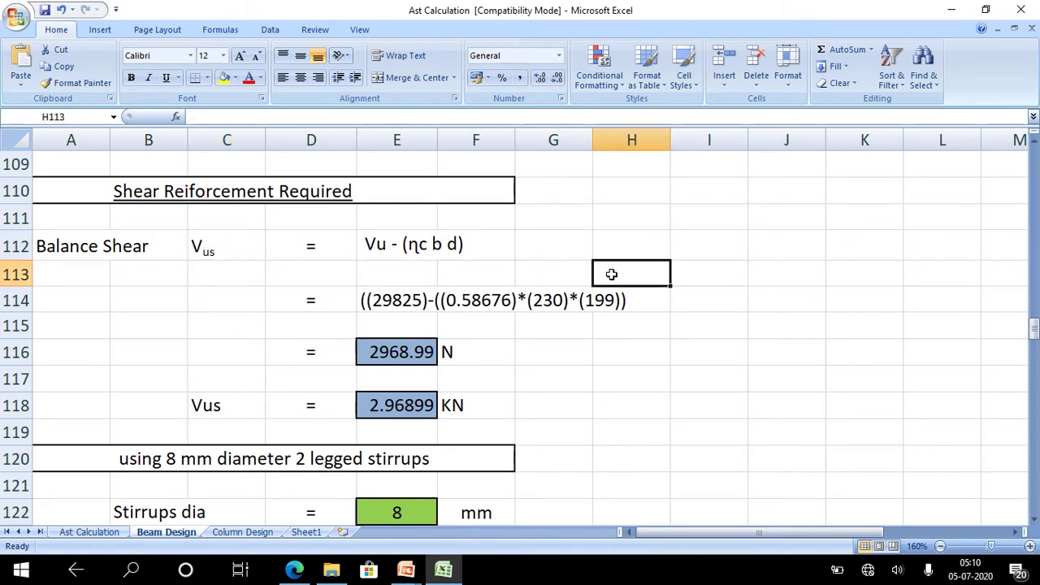
{"action": "left_click", "coordinate": [372, 405]}
{"action": "scroll", "coordinate": [457, 398], "scroll_direction": "down", "scroll_amount": 1}
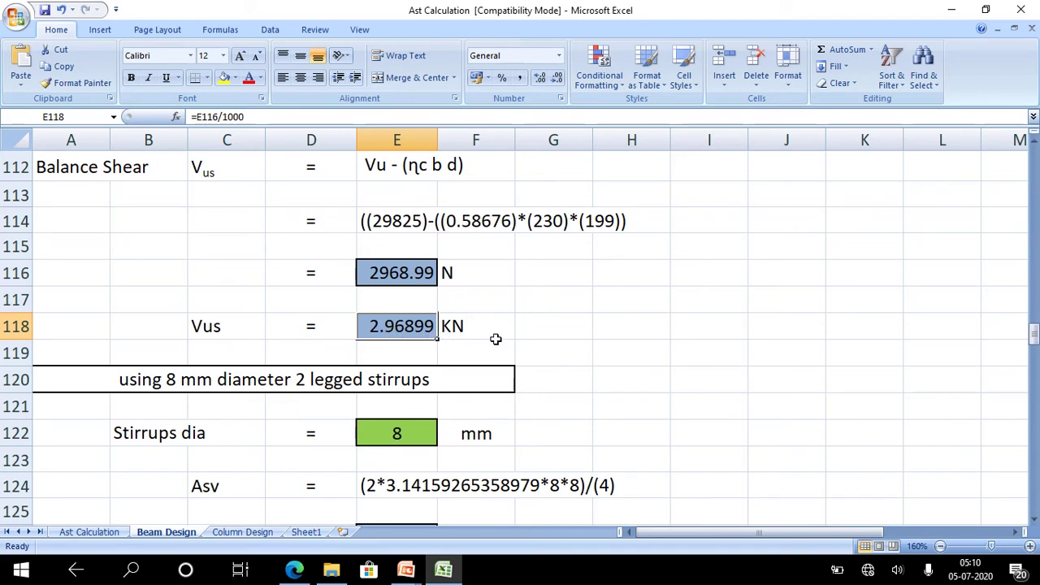
{"action": "scroll", "coordinate": [496, 339], "scroll_direction": "down", "scroll_amount": 1}
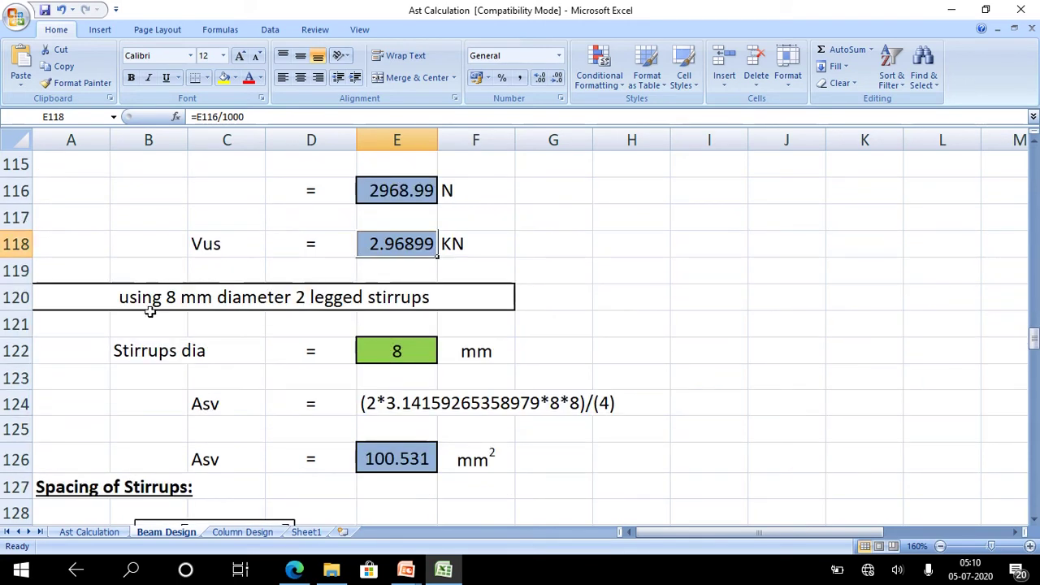
{"action": "left_click", "coordinate": [165, 353]}
{"action": "left_click", "coordinate": [409, 357]}
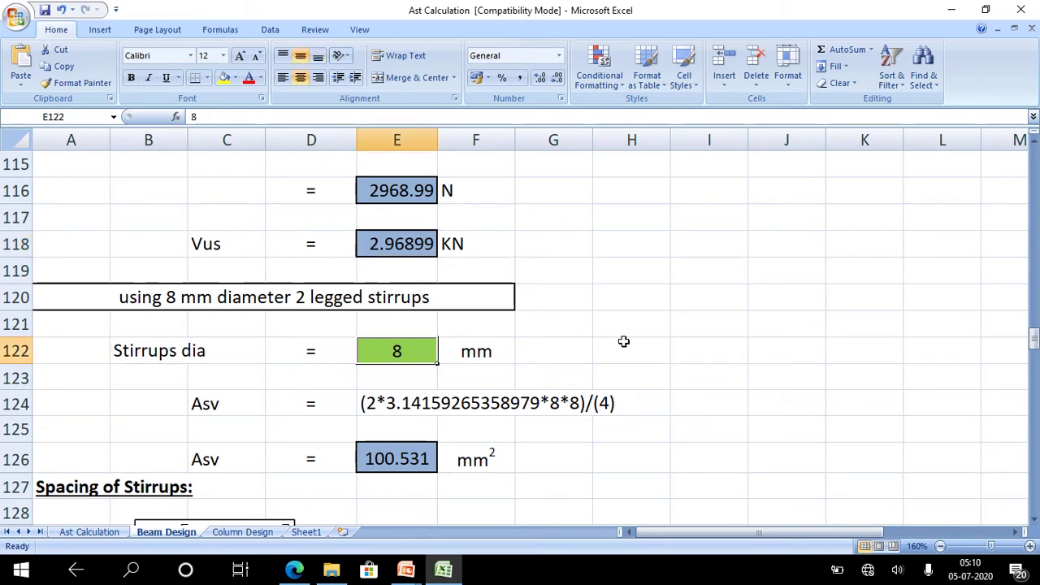
{"action": "left_click", "coordinate": [623, 342]}
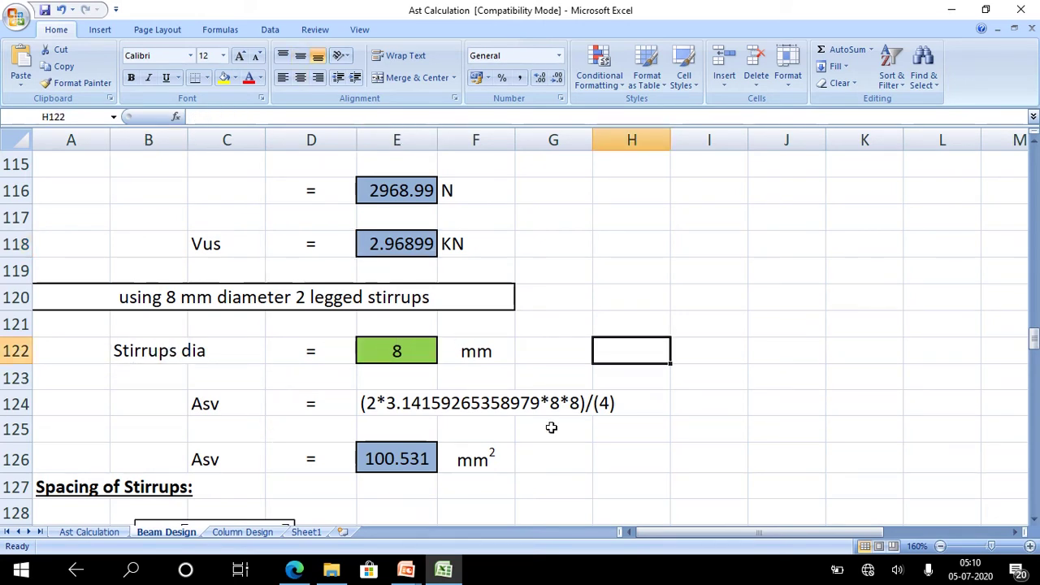
{"action": "left_click", "coordinate": [395, 460]}
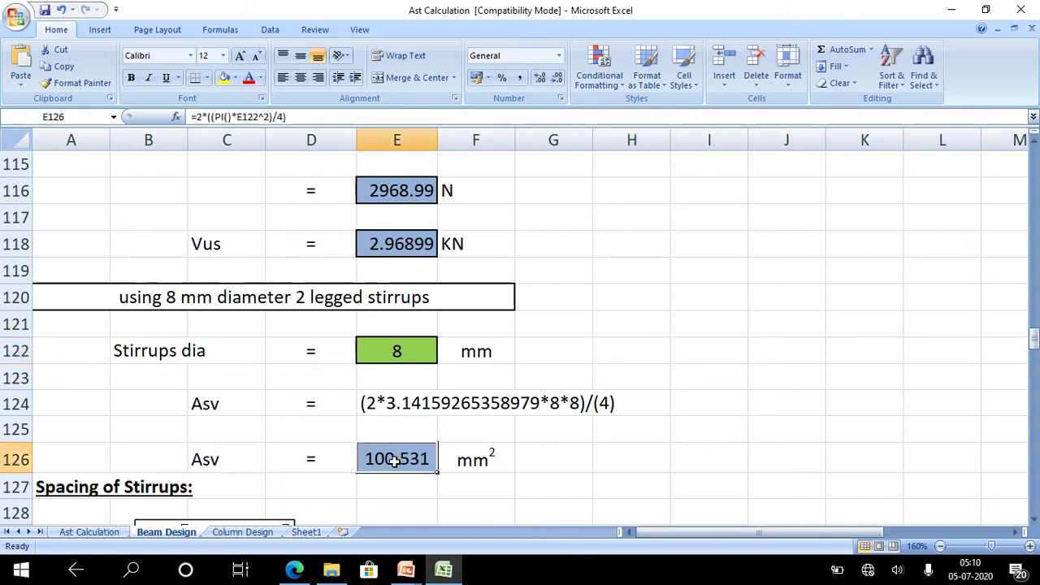
{"action": "left_click", "coordinate": [682, 449]}
{"action": "scroll", "coordinate": [406, 370], "scroll_direction": "down", "scroll_amount": 2}
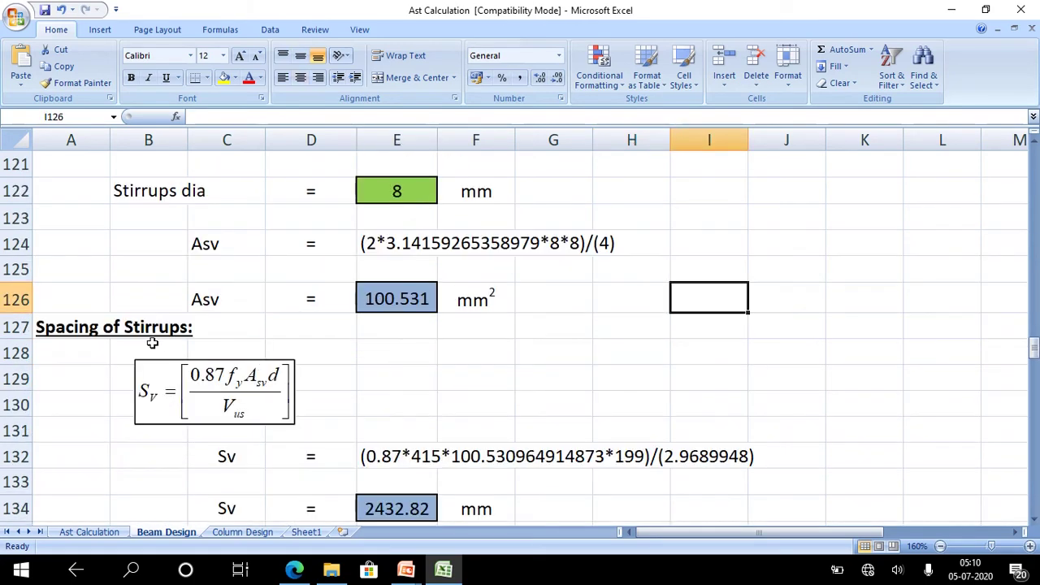
{"action": "left_click", "coordinate": [90, 326]}
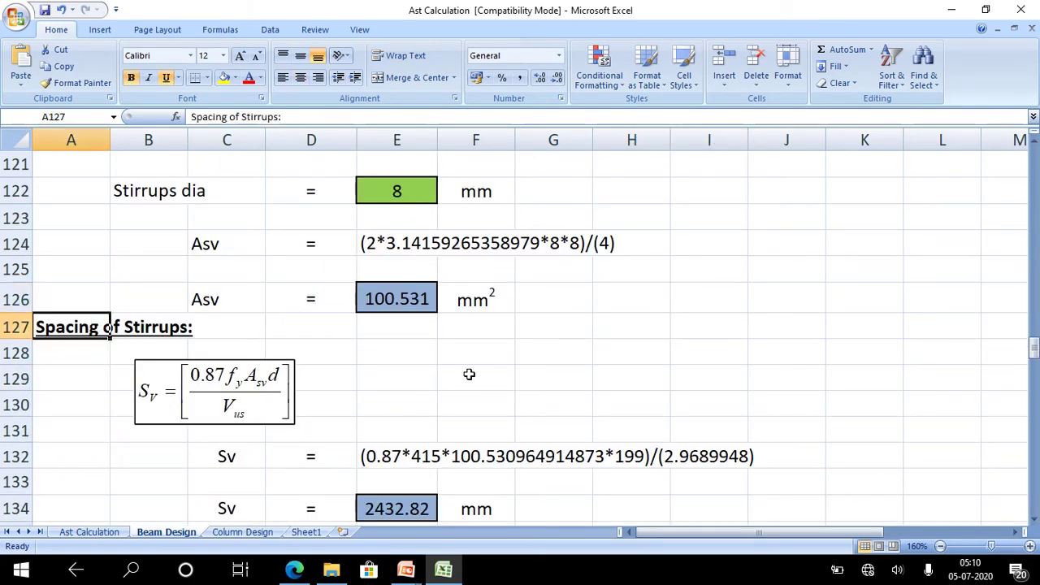
{"action": "left_click", "coordinate": [448, 372]}
{"action": "left_click", "coordinate": [97, 329]}
{"action": "scroll", "coordinate": [227, 363], "scroll_direction": "up", "scroll_amount": 1}
{"action": "scroll", "coordinate": [227, 362], "scroll_direction": "up", "scroll_amount": 1}
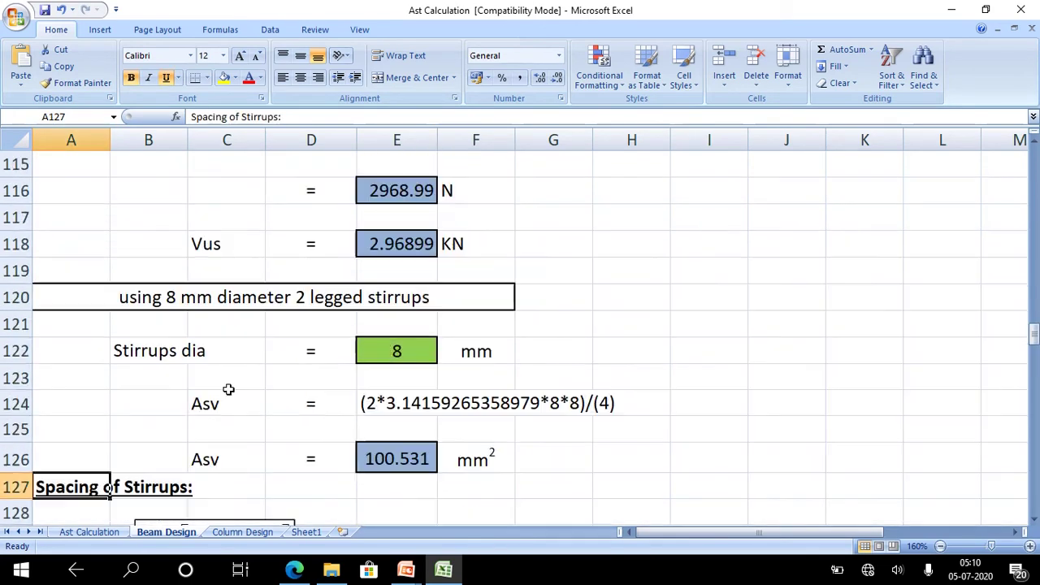
{"action": "scroll", "coordinate": [221, 382], "scroll_direction": "down", "scroll_amount": 2}
{"action": "scroll", "coordinate": [183, 398], "scroll_direction": "down", "scroll_amount": 1}
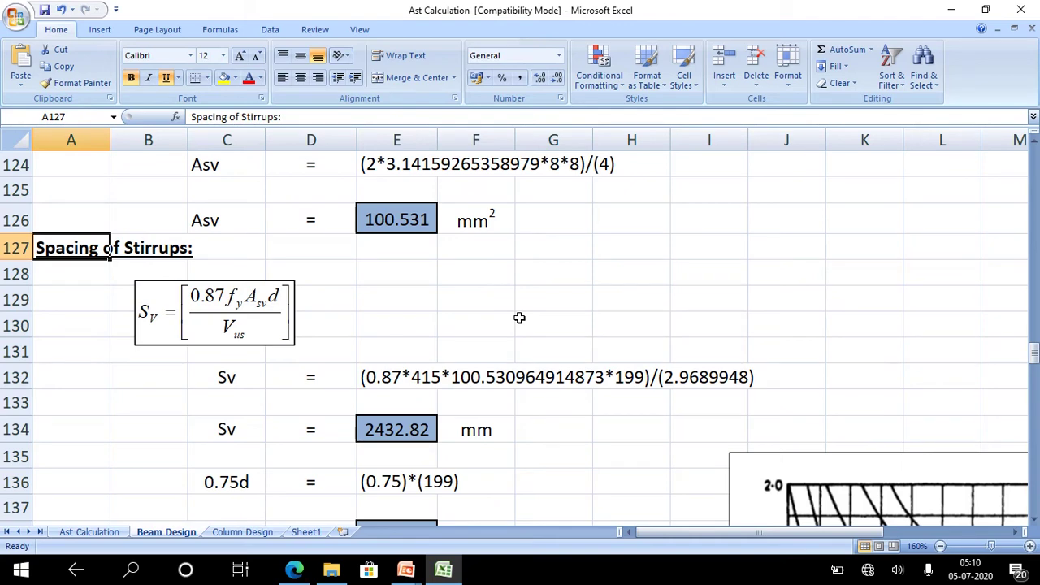
{"action": "scroll", "coordinate": [508, 310], "scroll_direction": "up", "scroll_amount": 3}
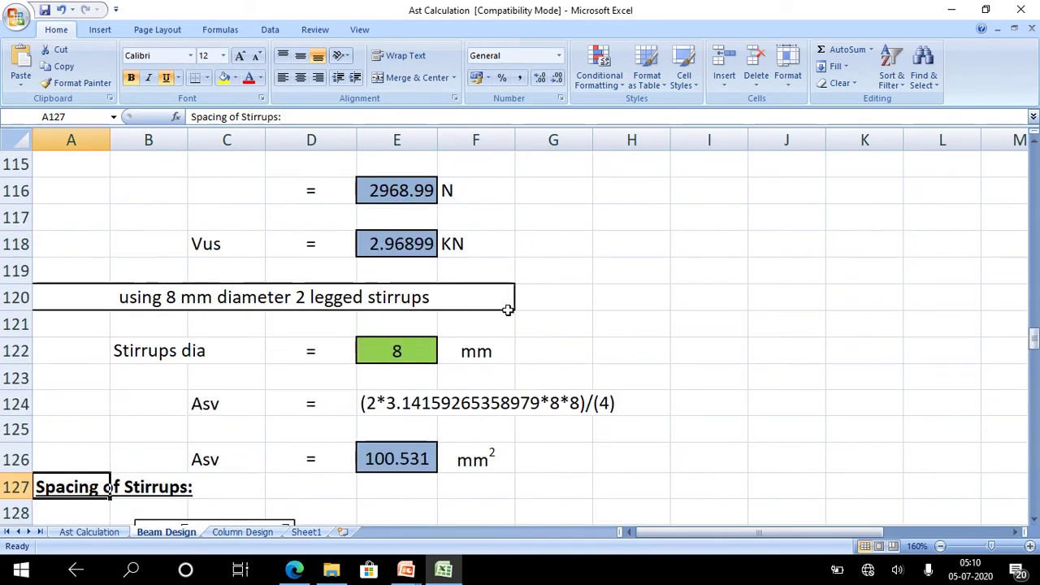
{"action": "scroll", "coordinate": [506, 306], "scroll_direction": "up", "scroll_amount": 1}
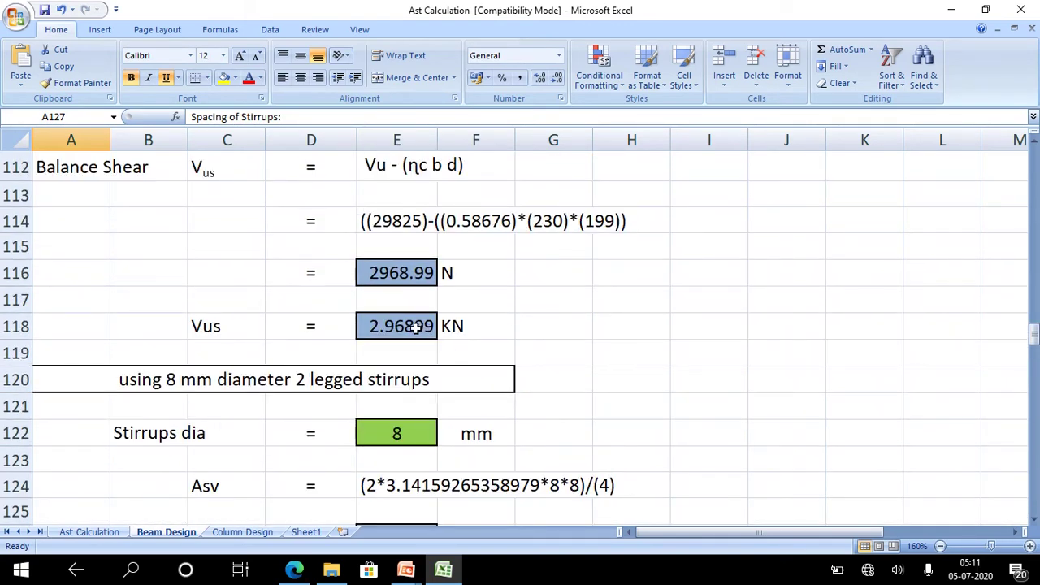
{"action": "scroll", "coordinate": [416, 326], "scroll_direction": "down", "scroll_amount": 4}
{"action": "scroll", "coordinate": [210, 348], "scroll_direction": "down", "scroll_amount": 1}
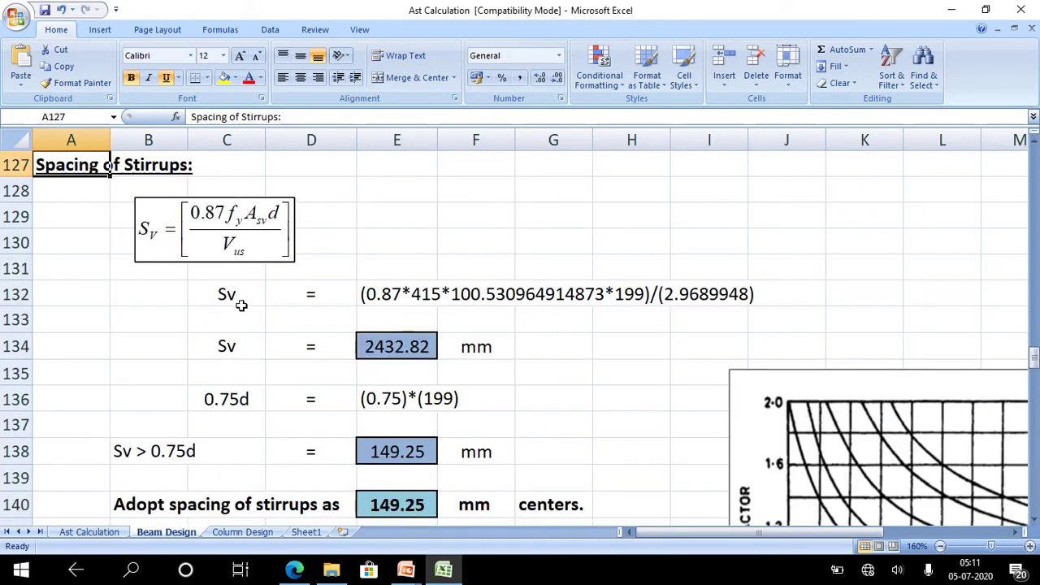
{"action": "left_click", "coordinate": [386, 345]}
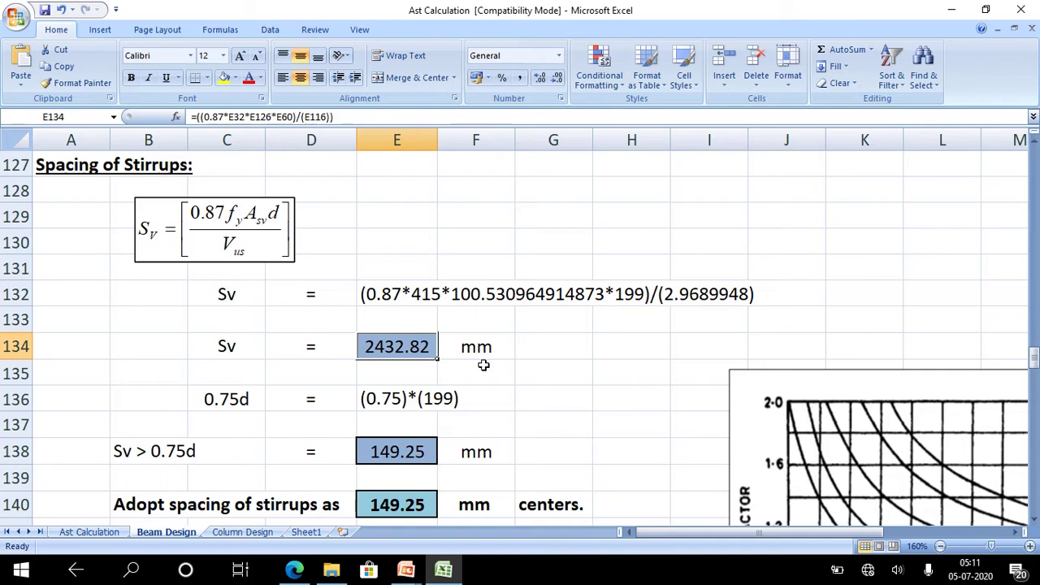
{"action": "scroll", "coordinate": [485, 364], "scroll_direction": "down", "scroll_amount": 1}
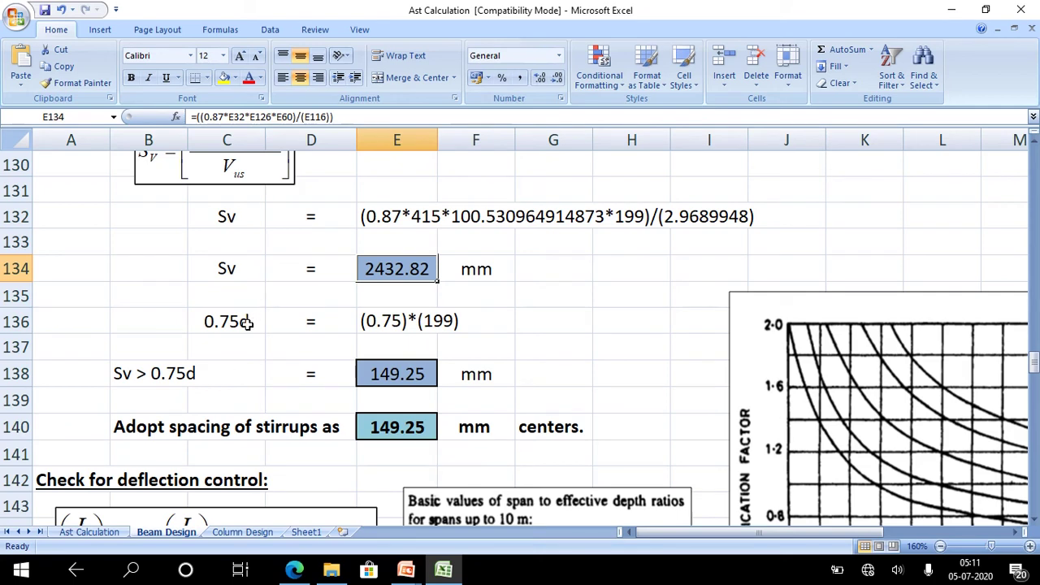
{"action": "scroll", "coordinate": [359, 372], "scroll_direction": "down", "scroll_amount": 1}
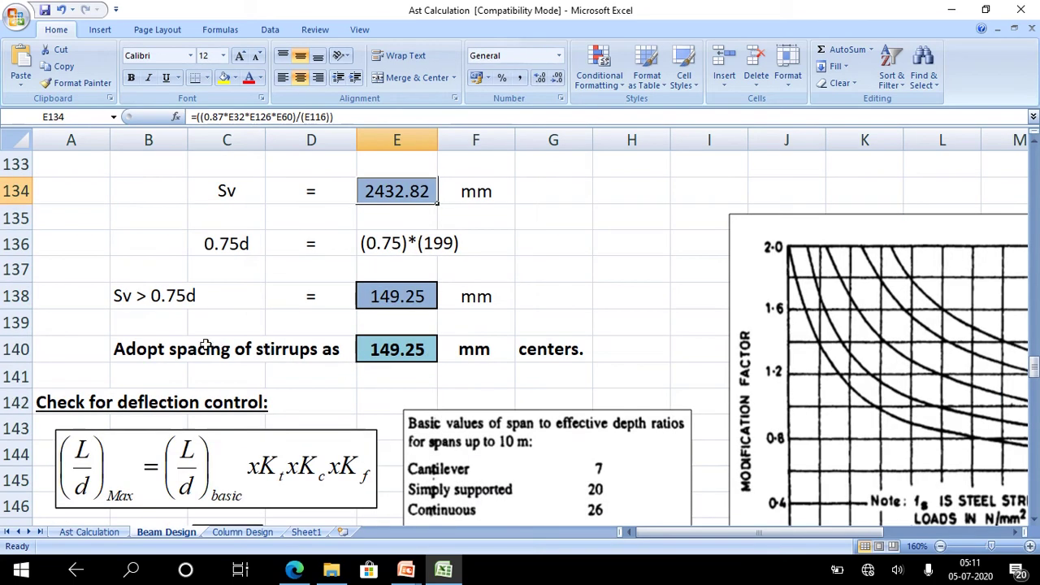
{"action": "left_click", "coordinate": [392, 351]}
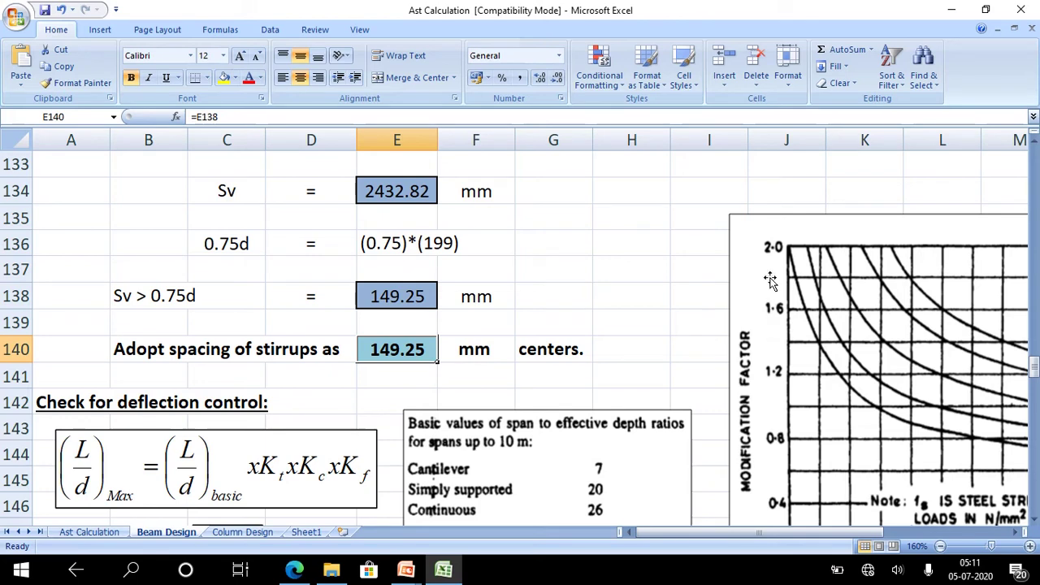
{"action": "scroll", "coordinate": [619, 287], "scroll_direction": "down", "scroll_amount": 1}
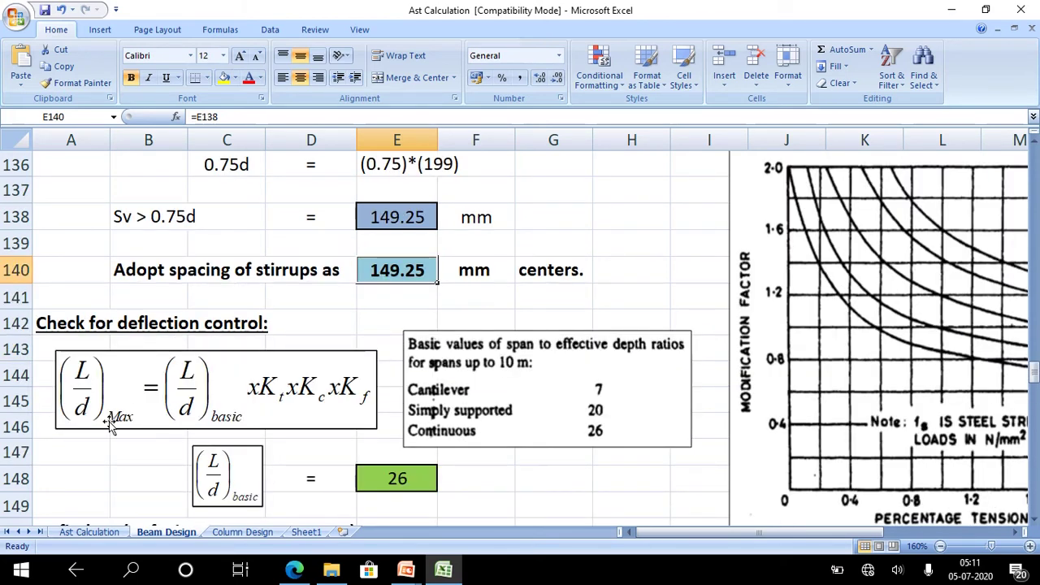
{"action": "scroll", "coordinate": [306, 390], "scroll_direction": "up", "scroll_amount": 3}
{"action": "scroll", "coordinate": [302, 369], "scroll_direction": "up", "scroll_amount": 2}
{"action": "scroll", "coordinate": [301, 373], "scroll_direction": "up", "scroll_amount": 6}
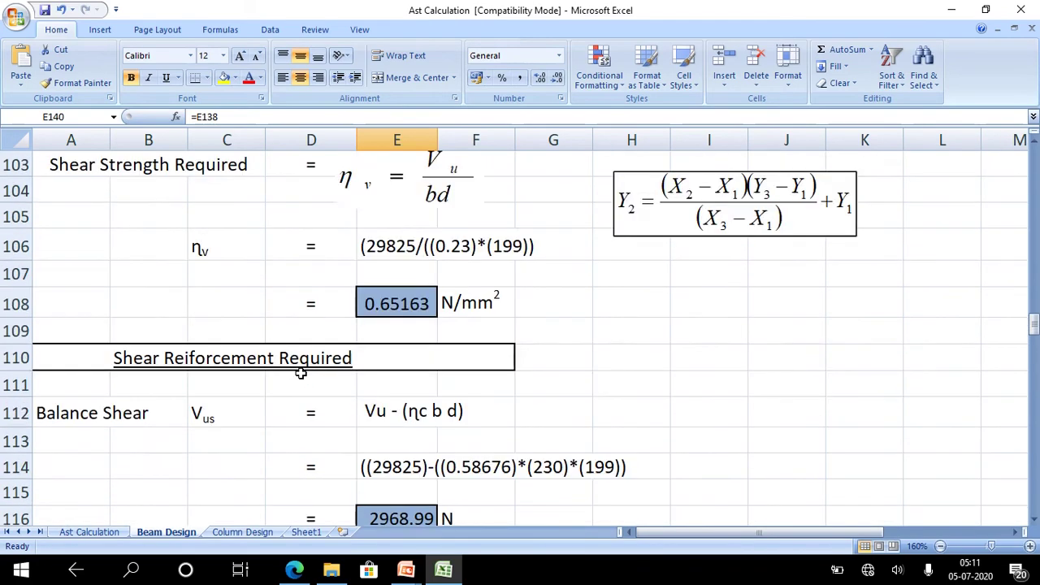
{"action": "scroll", "coordinate": [301, 373], "scroll_direction": "up", "scroll_amount": 7}
{"action": "scroll", "coordinate": [300, 373], "scroll_direction": "up", "scroll_amount": 10}
{"action": "scroll", "coordinate": [303, 368], "scroll_direction": "up", "scroll_amount": 3}
{"action": "scroll", "coordinate": [303, 367], "scroll_direction": "up", "scroll_amount": 3}
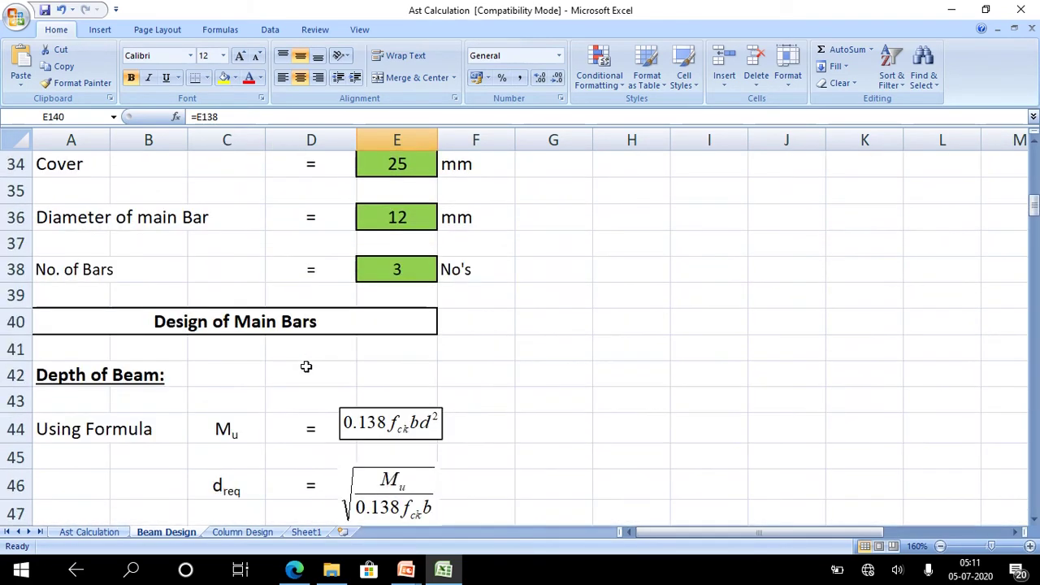
{"action": "scroll", "coordinate": [293, 349], "scroll_direction": "down", "scroll_amount": 13}
{"action": "scroll", "coordinate": [276, 336], "scroll_direction": "down", "scroll_amount": 7}
{"action": "scroll", "coordinate": [269, 339], "scroll_direction": "down", "scroll_amount": 6}
{"action": "scroll", "coordinate": [269, 339], "scroll_direction": "down", "scroll_amount": 2}
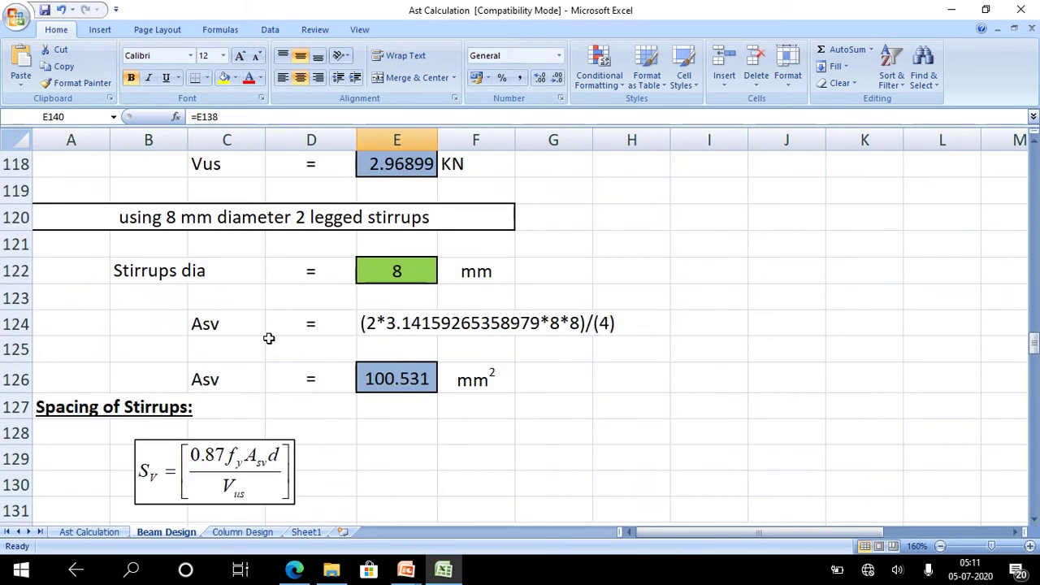
{"action": "scroll", "coordinate": [270, 341], "scroll_direction": "down", "scroll_amount": 5}
{"action": "scroll", "coordinate": [270, 342], "scroll_direction": "down", "scroll_amount": 3}
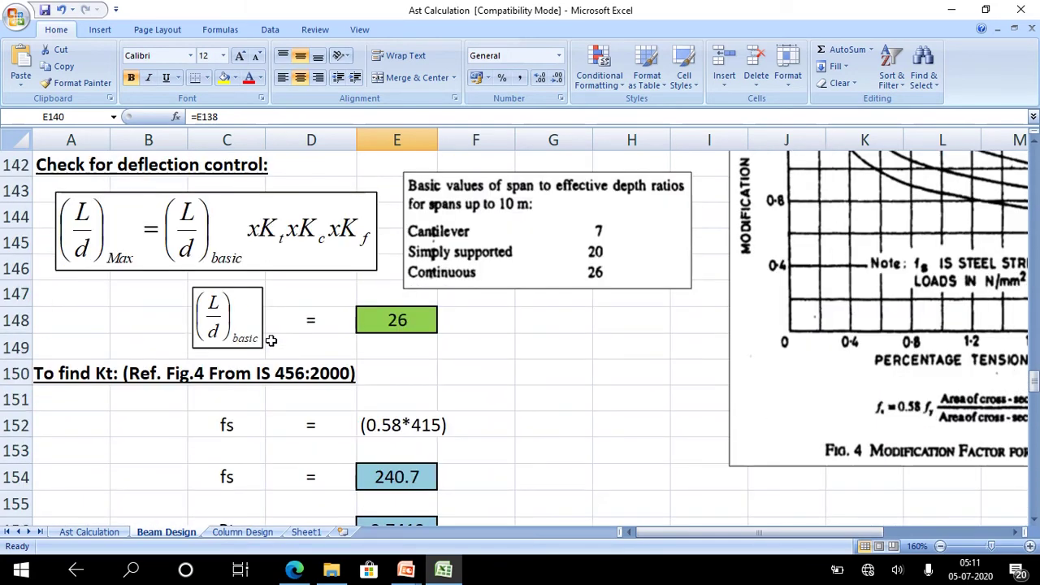
{"action": "scroll", "coordinate": [270, 341], "scroll_direction": "up", "scroll_amount": 1}
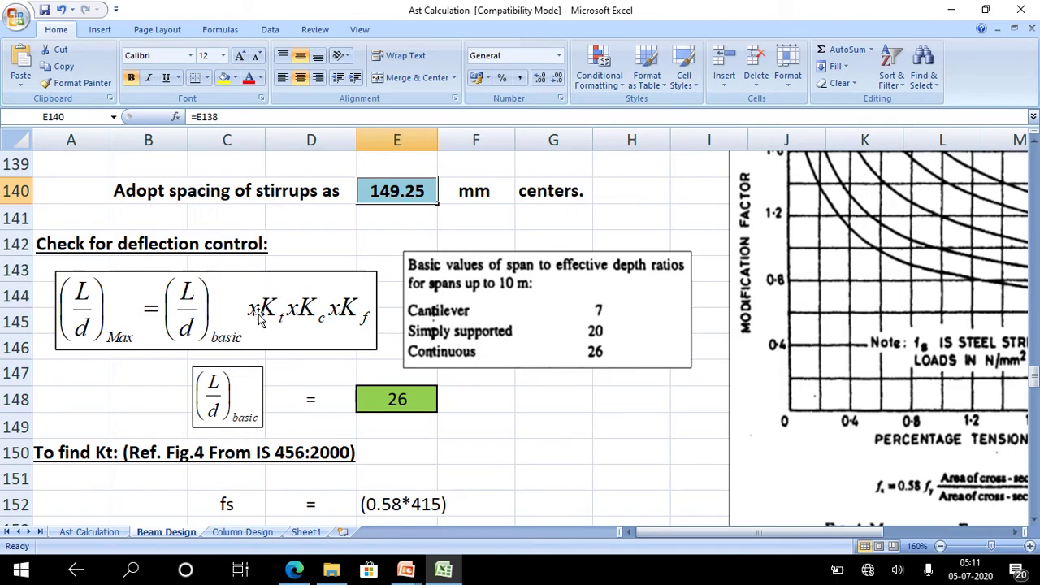
{"action": "left_click", "coordinate": [258, 319]}
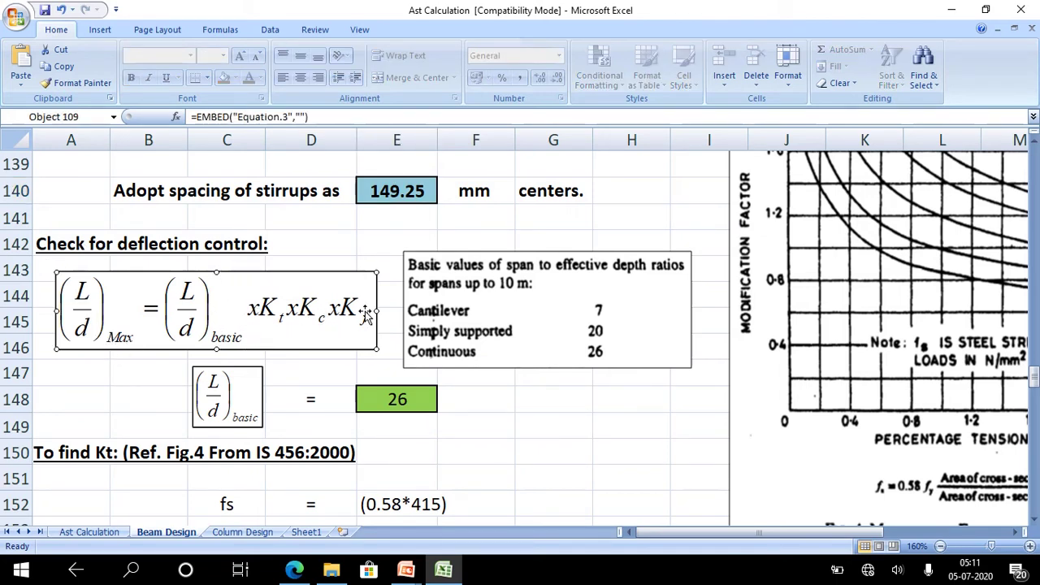
{"action": "left_click", "coordinate": [642, 472]}
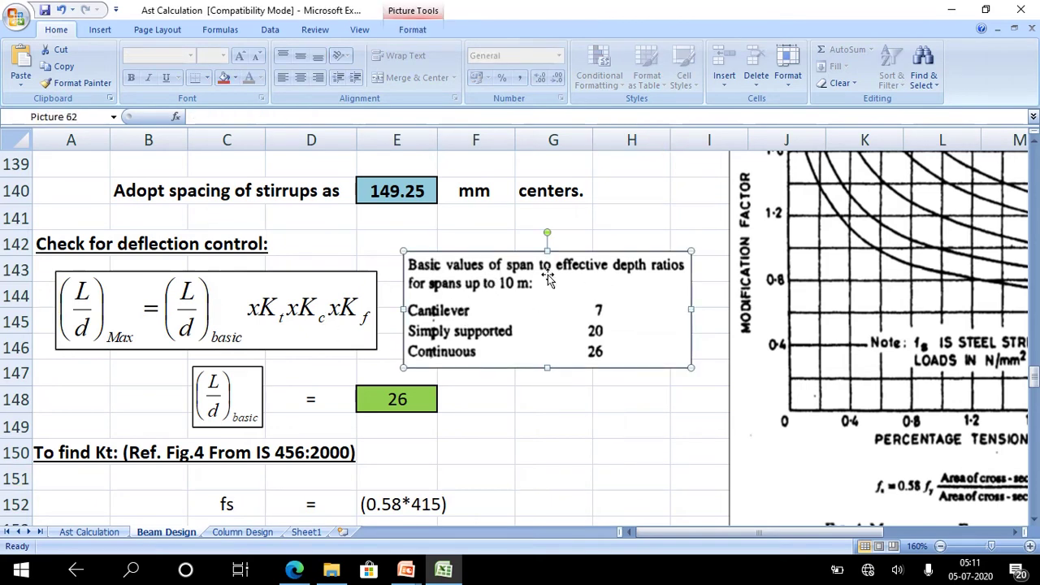
{"action": "left_click", "coordinate": [631, 429]}
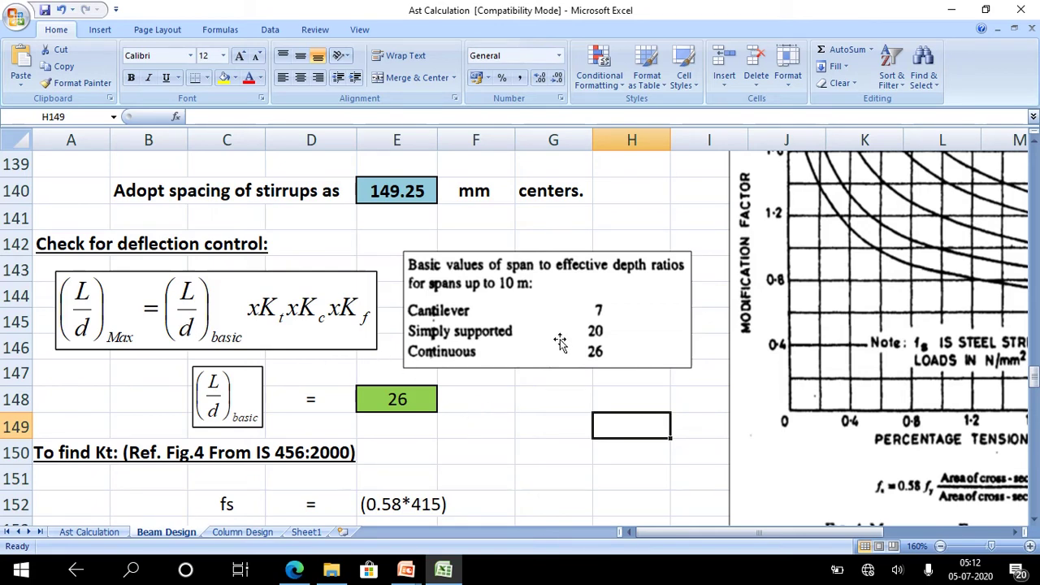
{"action": "left_click", "coordinate": [530, 399]}
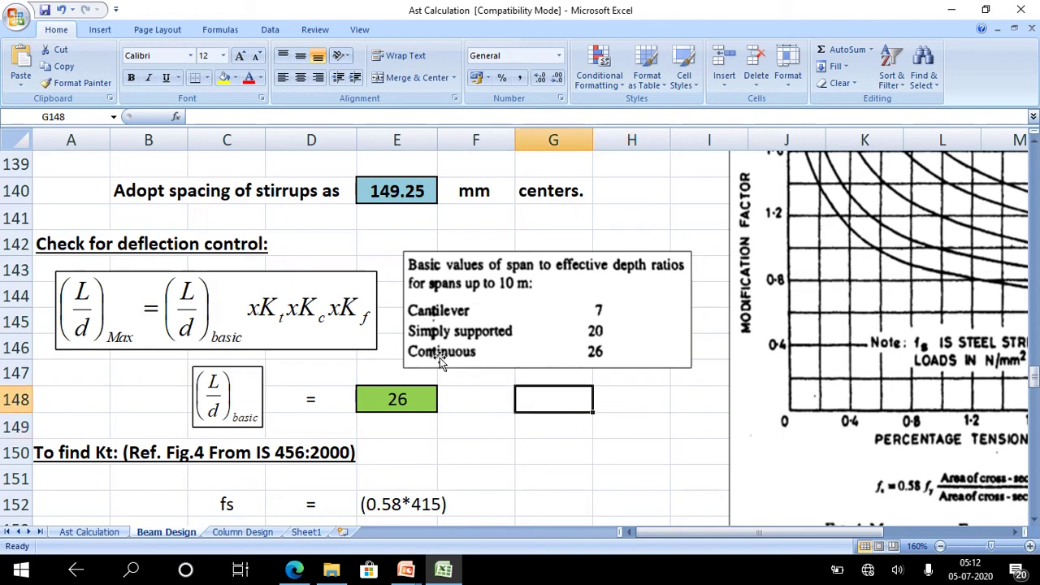
{"action": "left_click", "coordinate": [401, 396]}
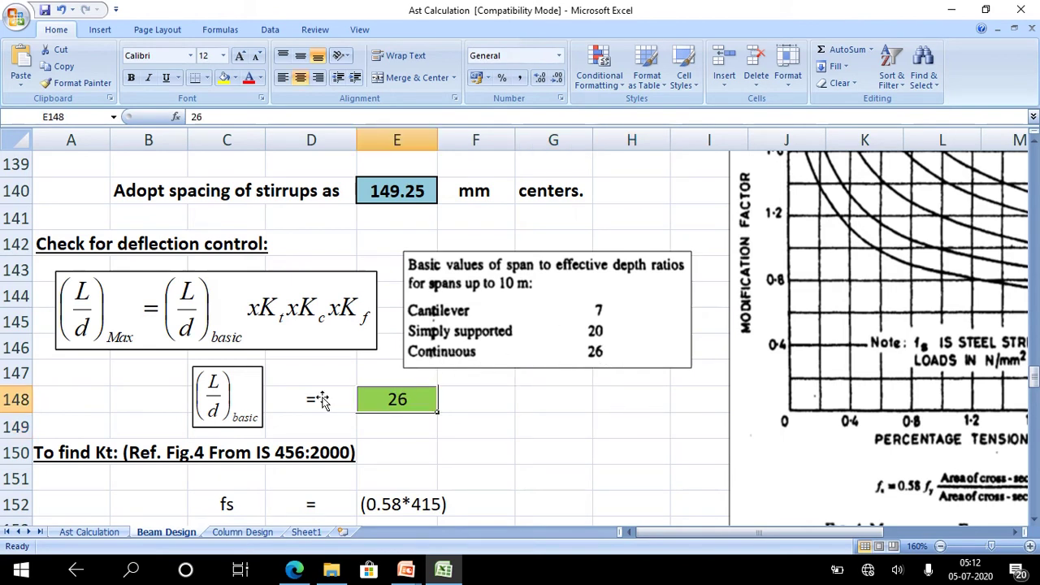
{"action": "scroll", "coordinate": [532, 490], "scroll_direction": "down", "scroll_amount": 1}
{"action": "scroll", "coordinate": [529, 490], "scroll_direction": "down", "scroll_amount": 1}
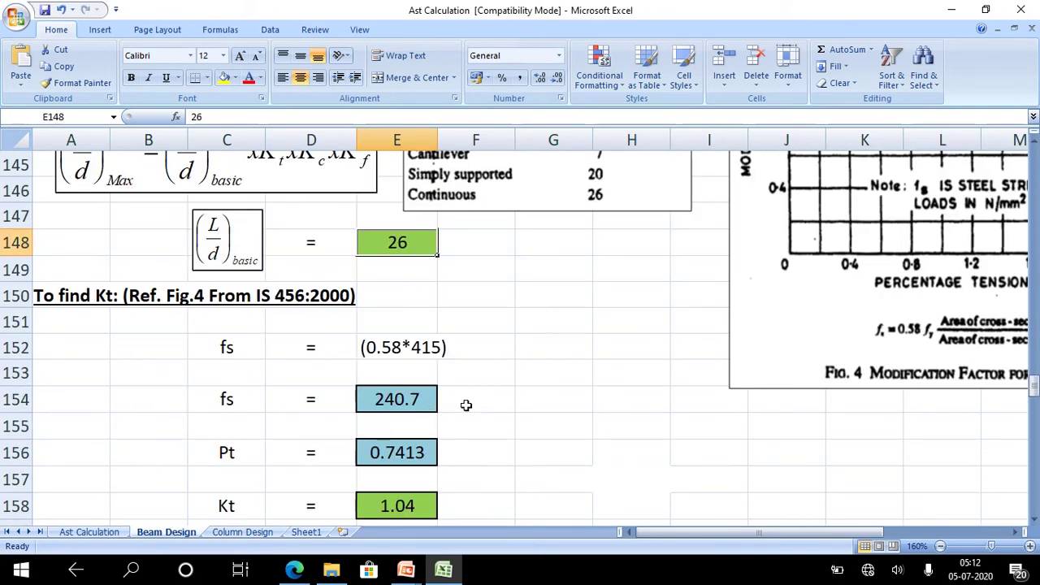
{"action": "scroll", "coordinate": [216, 372], "scroll_direction": "up", "scroll_amount": 1}
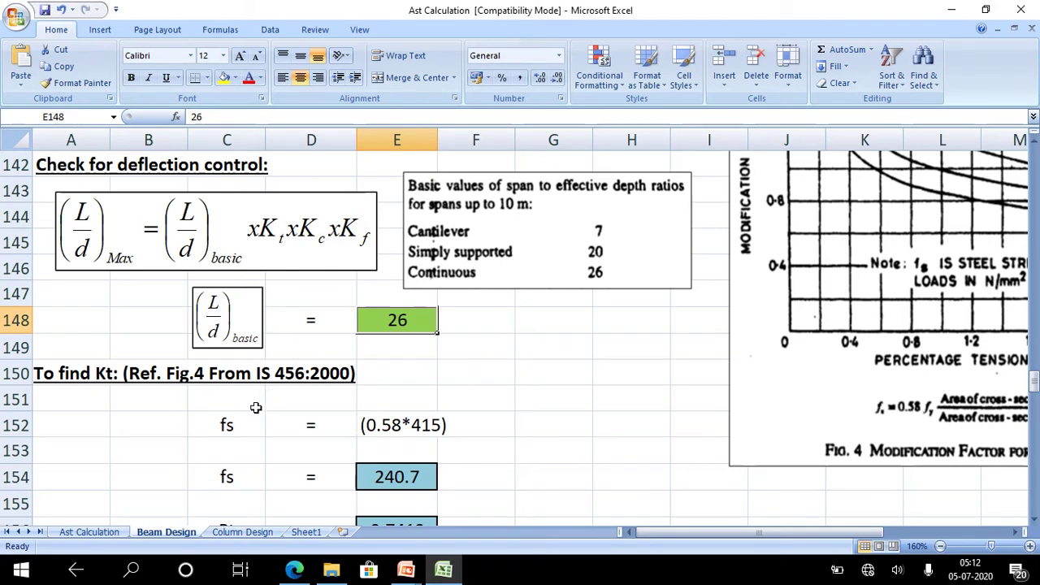
{"action": "scroll", "coordinate": [253, 399], "scroll_direction": "down", "scroll_amount": 1}
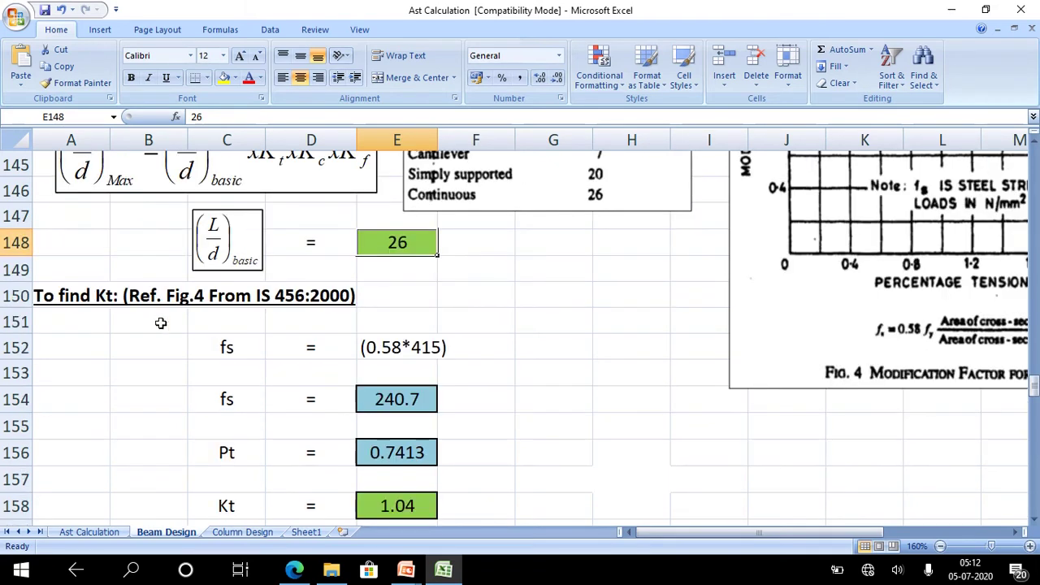
{"action": "scroll", "coordinate": [92, 303], "scroll_direction": "up", "scroll_amount": 1}
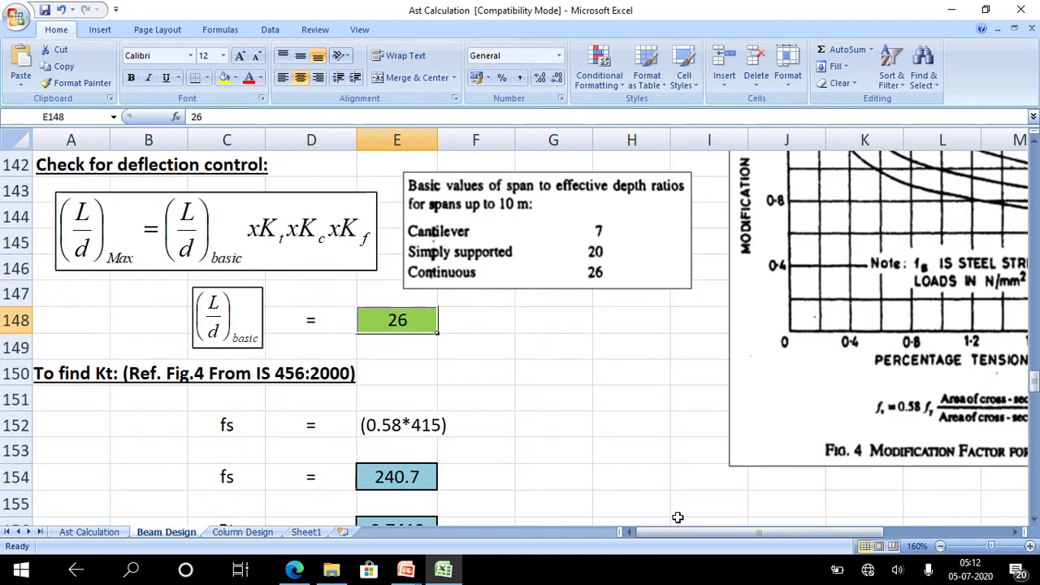
Scroll and pan the sheet toward the Check for deflection control section at rows 139–152.
{"action": "left_click_drag", "start_coordinate": [765, 536], "coordinate": [810, 521]}
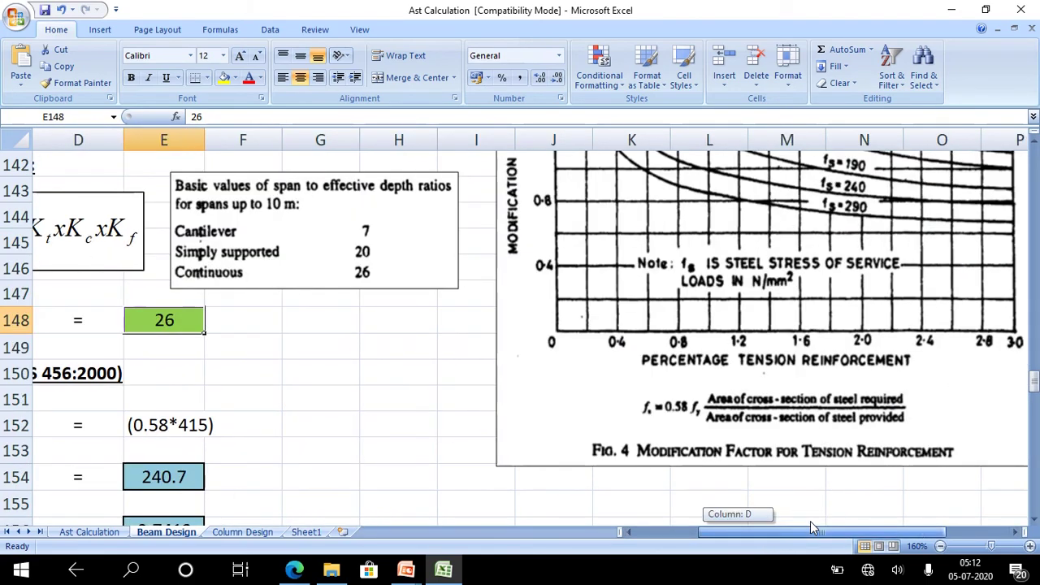
{"action": "scroll", "coordinate": [706, 327], "scroll_direction": "up", "scroll_amount": 10}
{"action": "scroll", "coordinate": [701, 330], "scroll_direction": "down", "scroll_amount": 6}
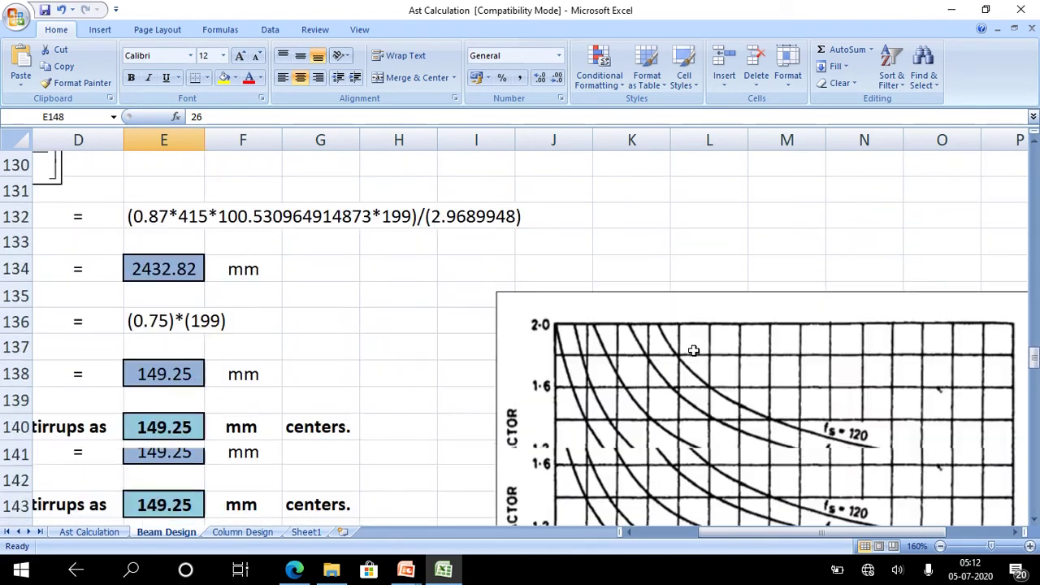
{"action": "scroll", "coordinate": [695, 345], "scroll_direction": "down", "scroll_amount": 2}
{"action": "scroll", "coordinate": [693, 354], "scroll_direction": "down", "scroll_amount": 1}
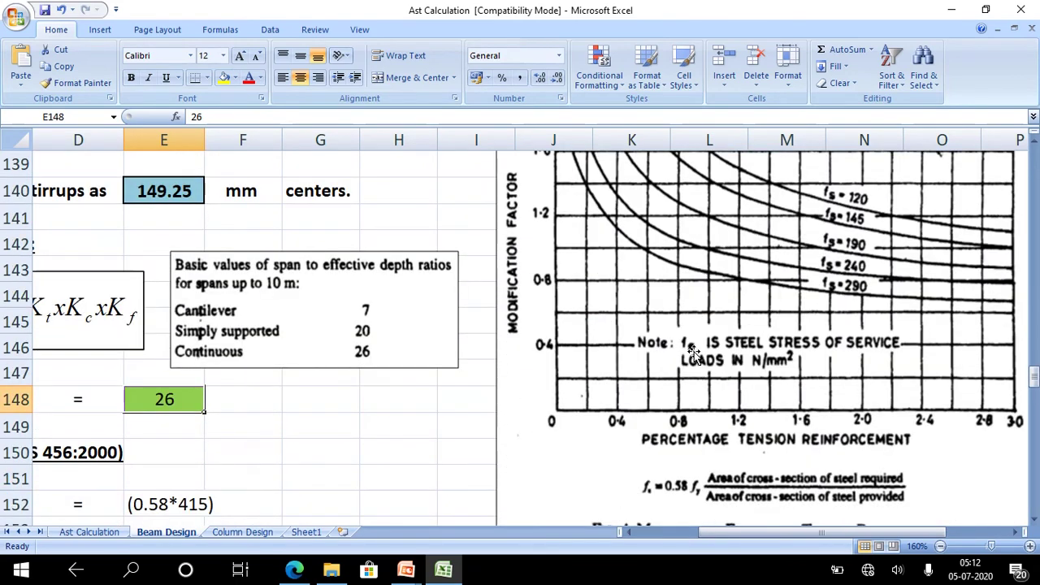
{"action": "scroll", "coordinate": [693, 354], "scroll_direction": "down", "scroll_amount": 1}
{"action": "scroll", "coordinate": [693, 353], "scroll_direction": "up", "scroll_amount": 1}
{"action": "scroll", "coordinate": [690, 357], "scroll_direction": "down", "scroll_amount": 2}
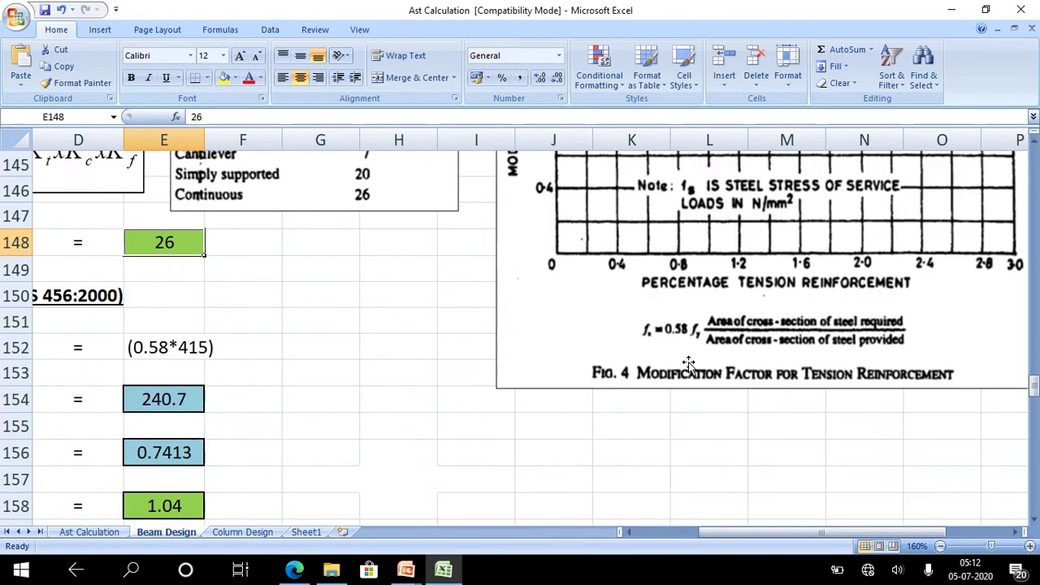
{"action": "left_click_drag", "start_coordinate": [753, 532], "coordinate": [614, 529]}
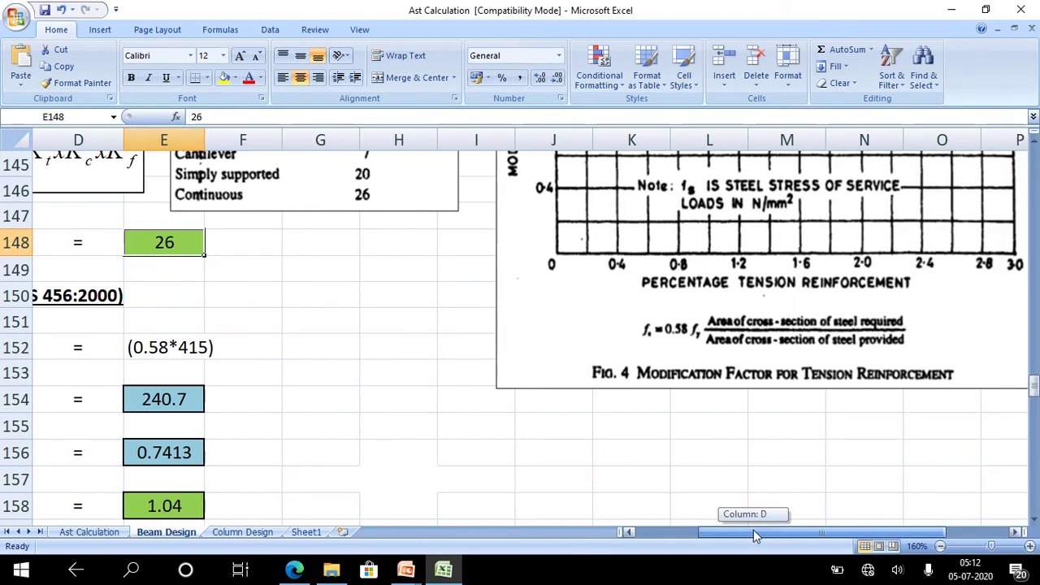
{"action": "left_click_drag", "start_coordinate": [635, 524], "coordinate": [713, 527]}
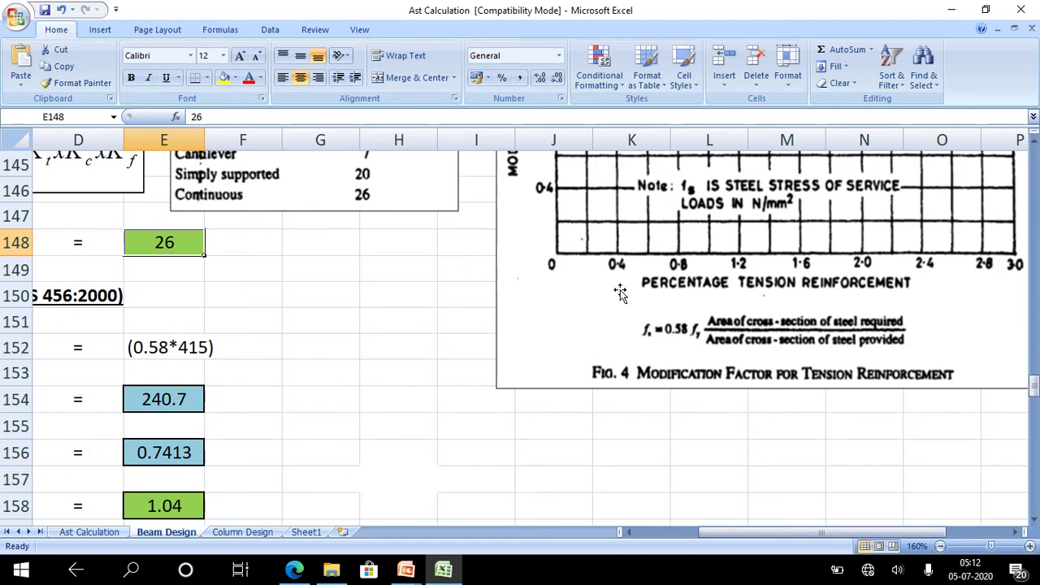
{"action": "scroll", "coordinate": [669, 337], "scroll_direction": "up", "scroll_amount": 2}
{"action": "scroll", "coordinate": [668, 336], "scroll_direction": "up", "scroll_amount": 2}
{"action": "scroll", "coordinate": [669, 336], "scroll_direction": "down", "scroll_amount": 1}
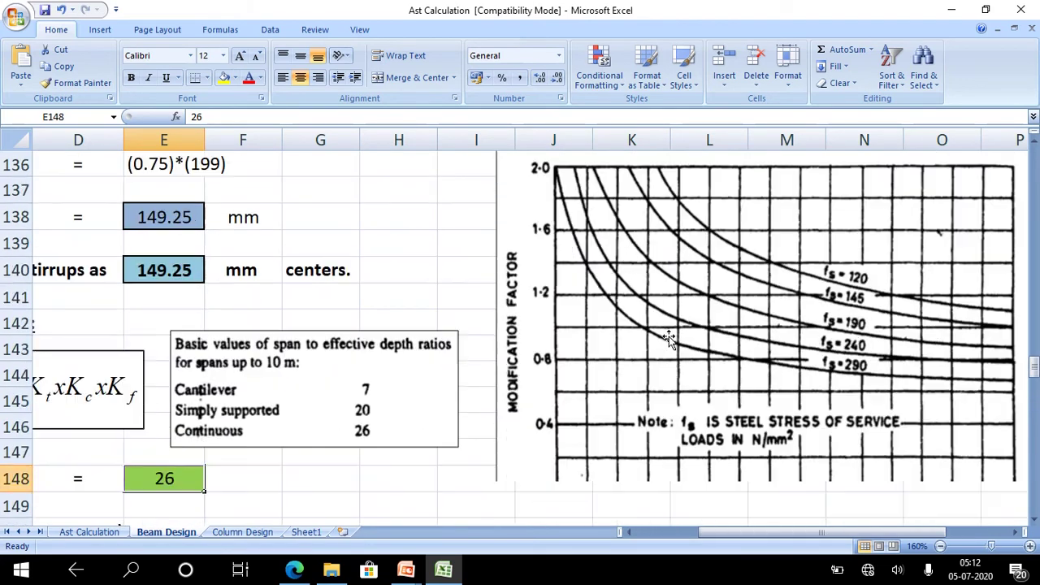
{"action": "scroll", "coordinate": [763, 394], "scroll_direction": "down", "scroll_amount": 1}
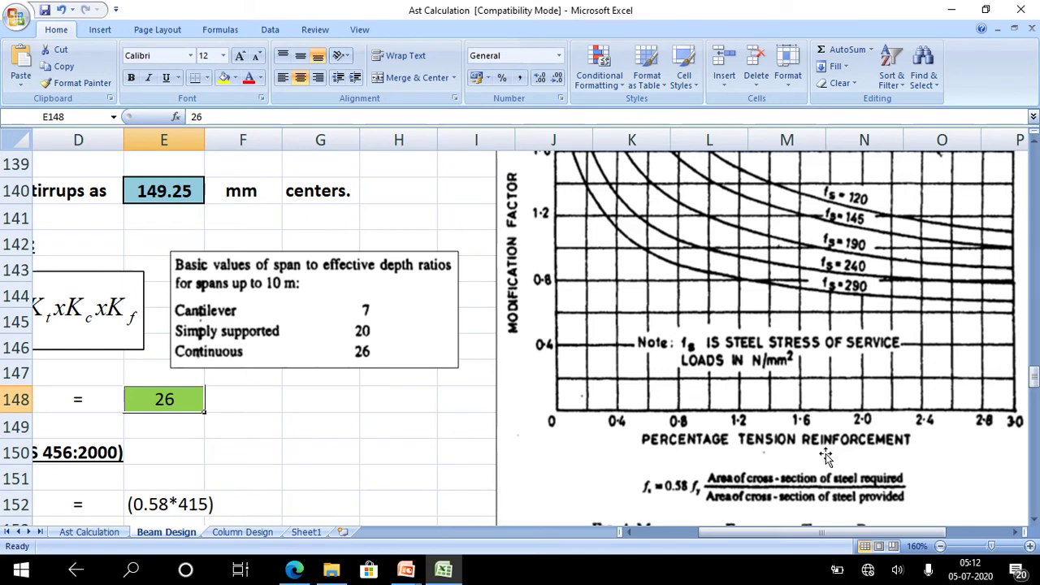
{"action": "scroll", "coordinate": [529, 256], "scroll_direction": "up", "scroll_amount": 1}
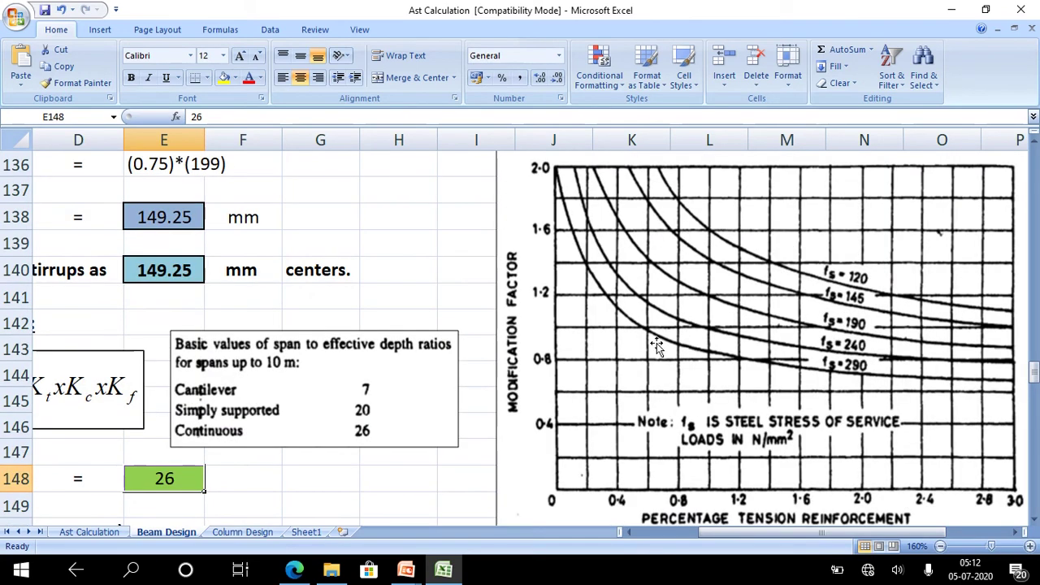
{"action": "scroll", "coordinate": [829, 499], "scroll_direction": "down", "scroll_amount": 1}
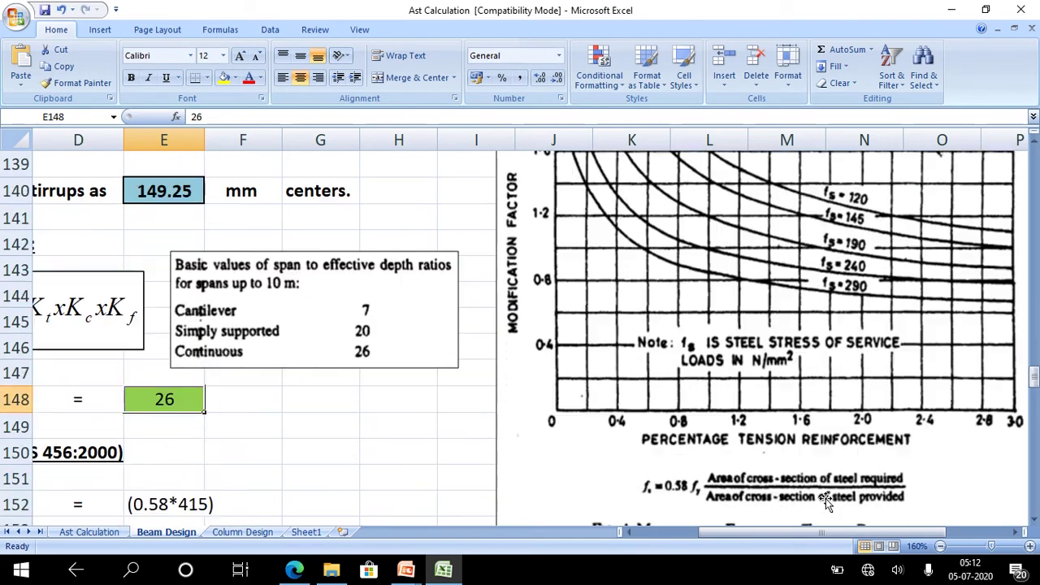
{"action": "scroll", "coordinate": [859, 483], "scroll_direction": "down", "scroll_amount": 1}
Pan across from column A to view the basic L/d of 26 and the Fig. 4 chart.
{"action": "left_click_drag", "start_coordinate": [844, 533], "coordinate": [738, 525]}
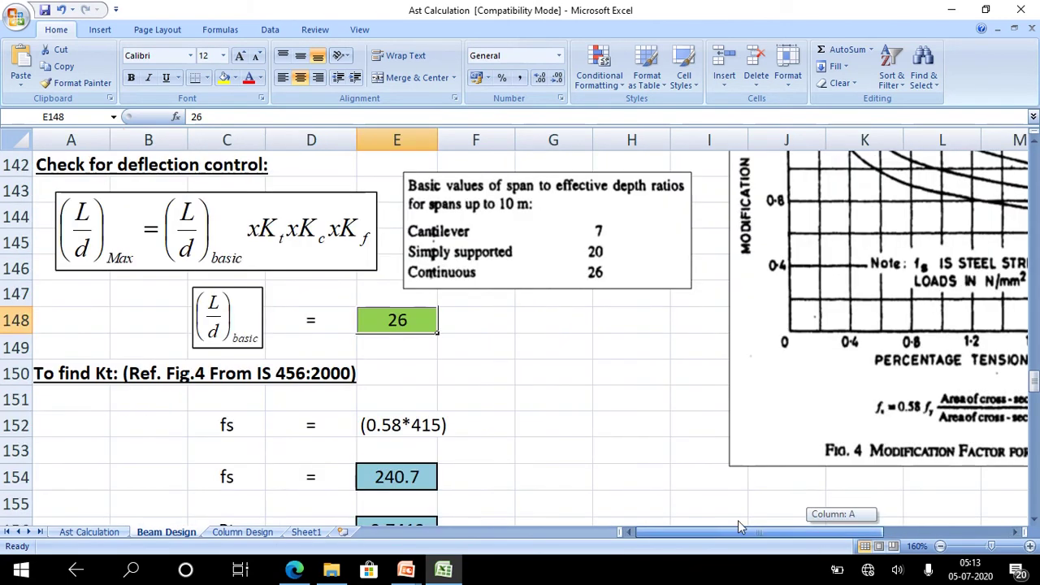
{"action": "scroll", "coordinate": [522, 472], "scroll_direction": "down", "scroll_amount": 1}
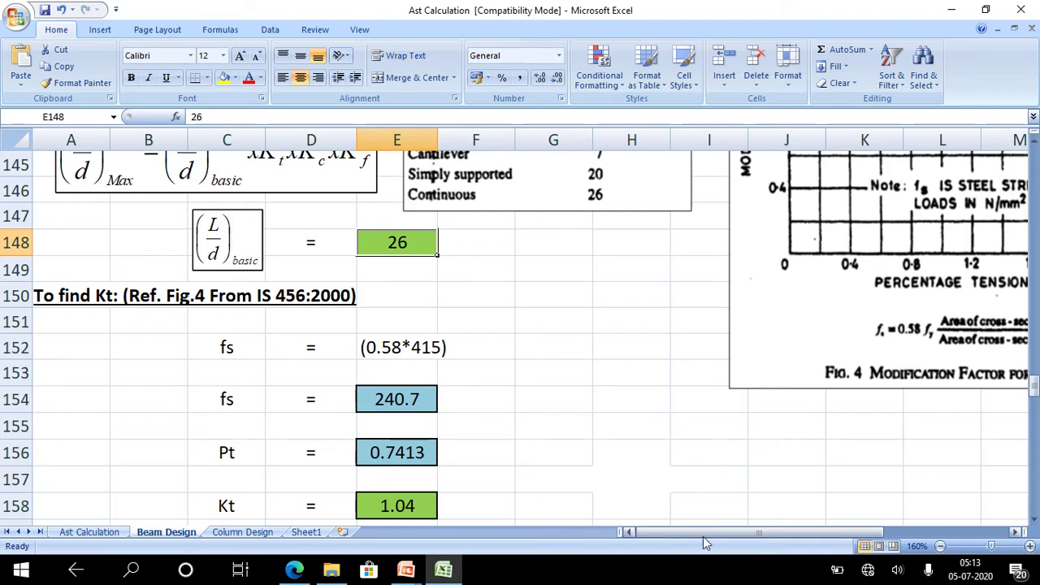
{"action": "left_click_drag", "start_coordinate": [704, 535], "coordinate": [754, 539]}
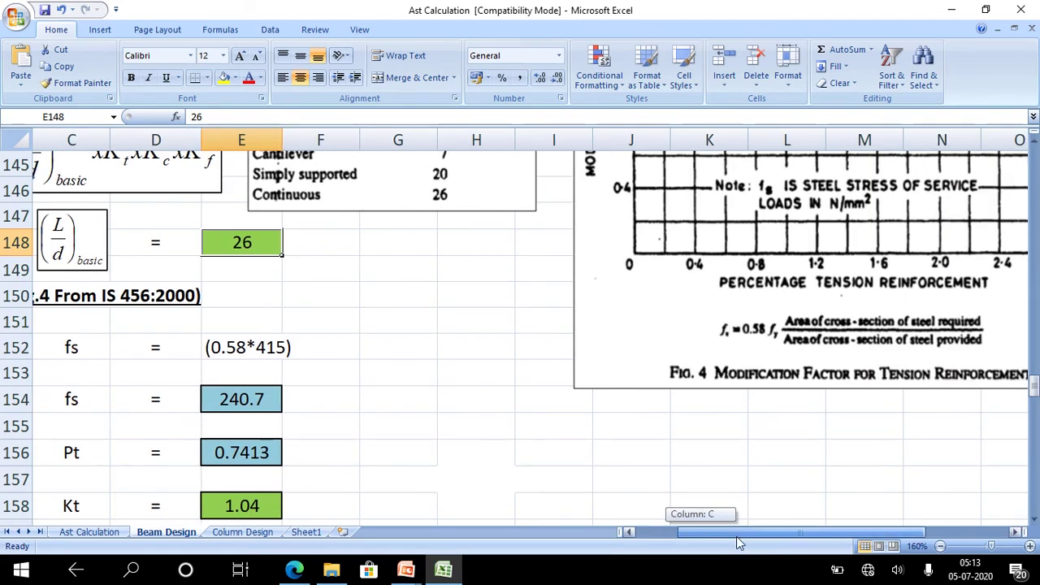
{"action": "scroll", "coordinate": [754, 398], "scroll_direction": "up", "scroll_amount": 1}
{"action": "scroll", "coordinate": [754, 398], "scroll_direction": "down", "scroll_amount": 1}
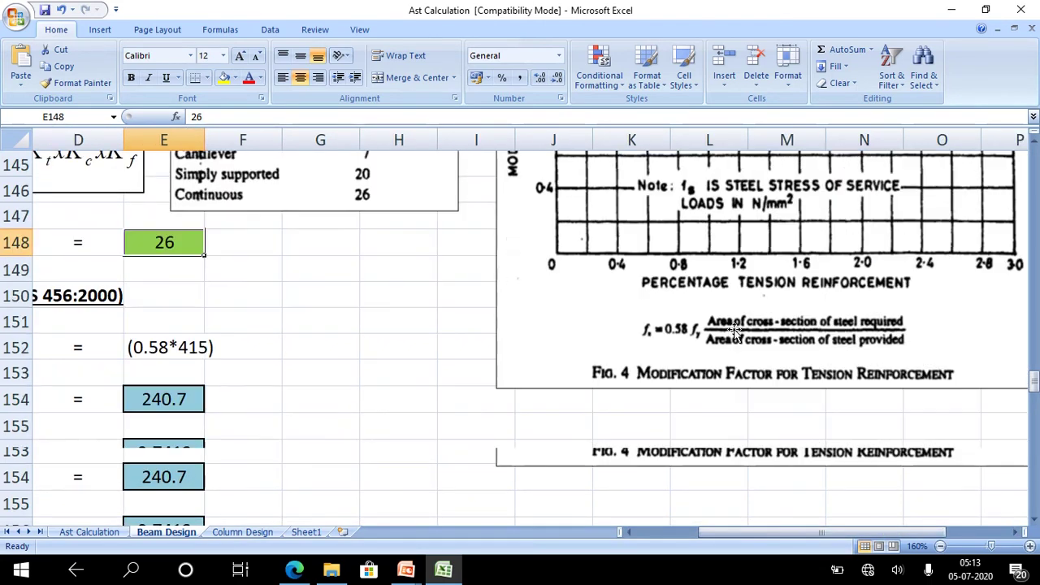
{"action": "scroll", "coordinate": [847, 388], "scroll_direction": "up", "scroll_amount": 1}
{"action": "scroll", "coordinate": [782, 341], "scroll_direction": "up", "scroll_amount": 1}
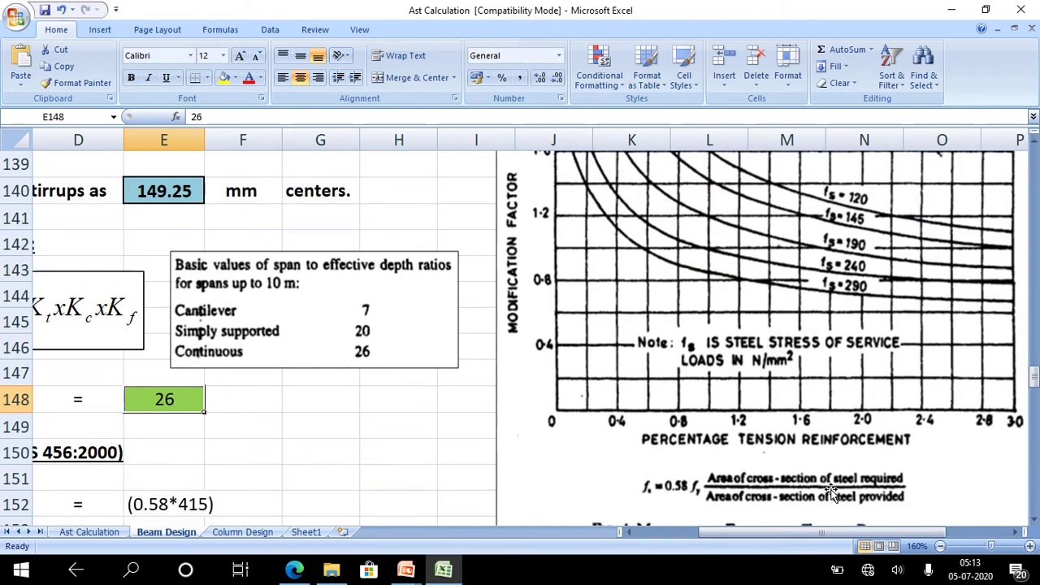
{"action": "left_click_drag", "start_coordinate": [719, 534], "coordinate": [696, 534]}
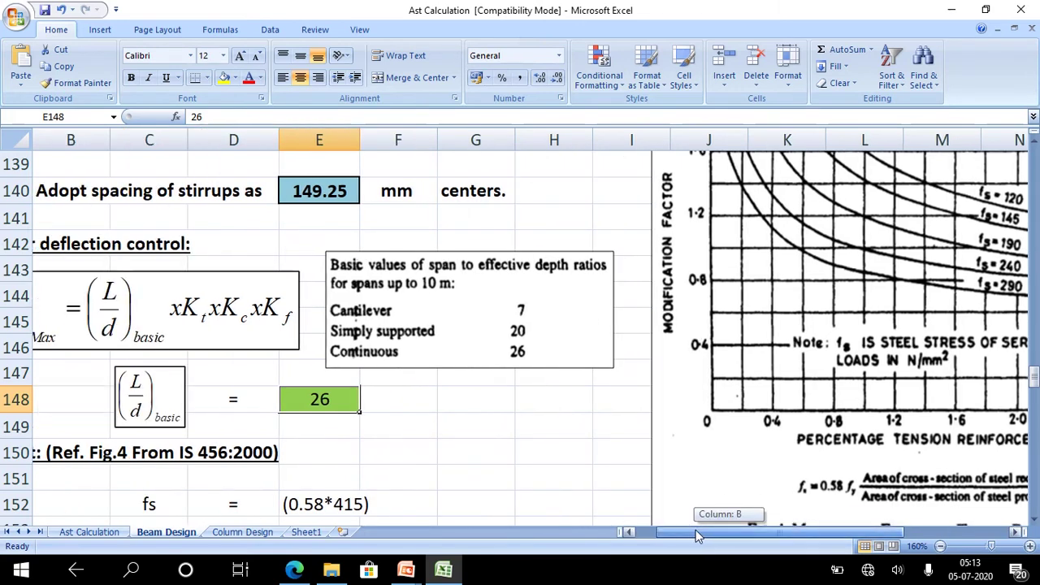
{"action": "scroll", "coordinate": [562, 493], "scroll_direction": "down", "scroll_amount": 2}
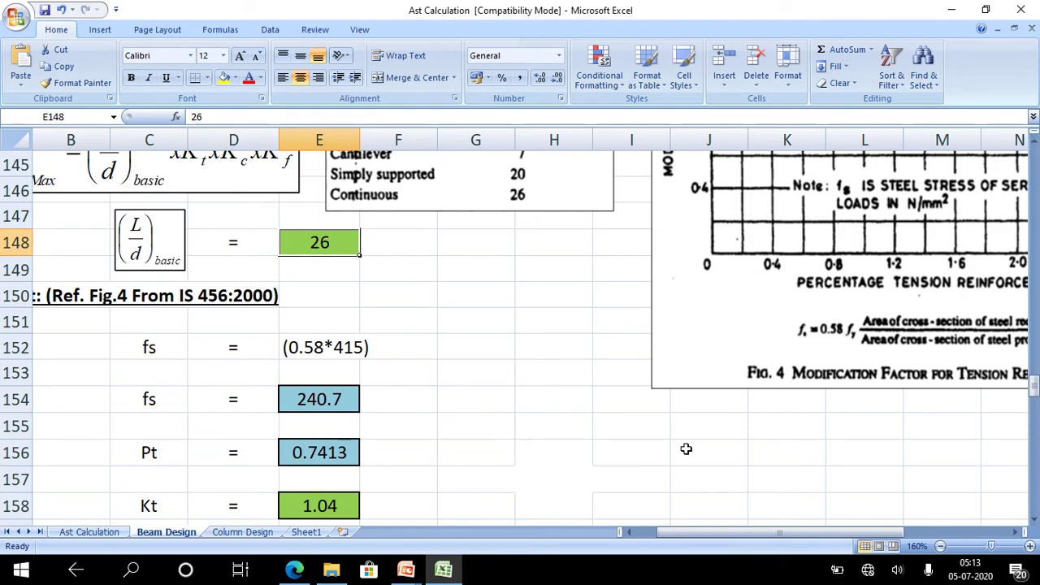
{"action": "scroll", "coordinate": [688, 448], "scroll_direction": "up", "scroll_amount": 3}
{"action": "scroll", "coordinate": [687, 448], "scroll_direction": "up", "scroll_amount": 1}
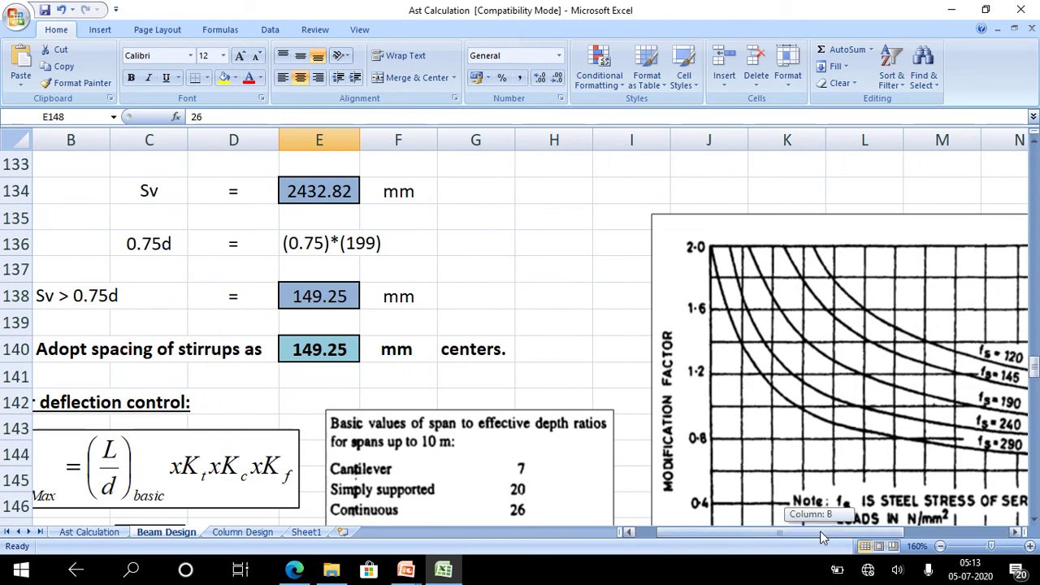
{"action": "left_click_drag", "start_coordinate": [817, 532], "coordinate": [894, 533]}
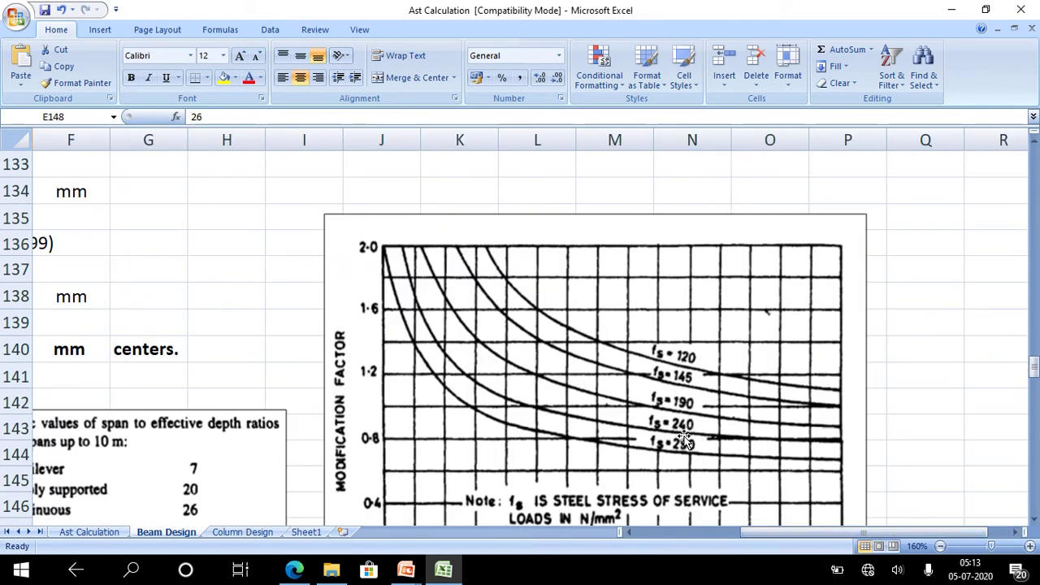
{"action": "scroll", "coordinate": [687, 431], "scroll_direction": "down", "scroll_amount": 1}
{"action": "scroll", "coordinate": [617, 523], "scroll_direction": "down", "scroll_amount": 1}
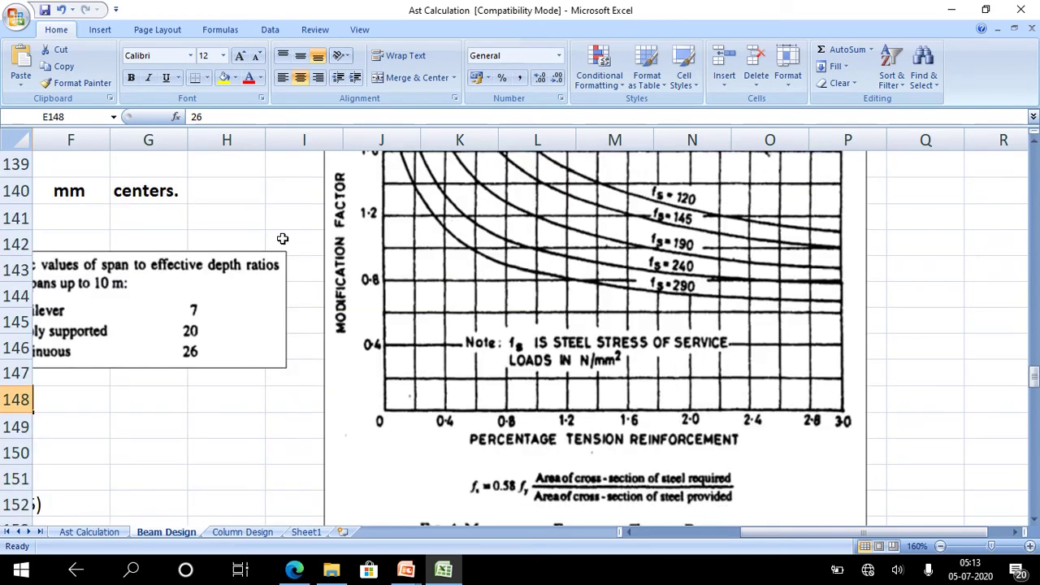
{"action": "left_click_drag", "start_coordinate": [772, 536], "coordinate": [670, 536]}
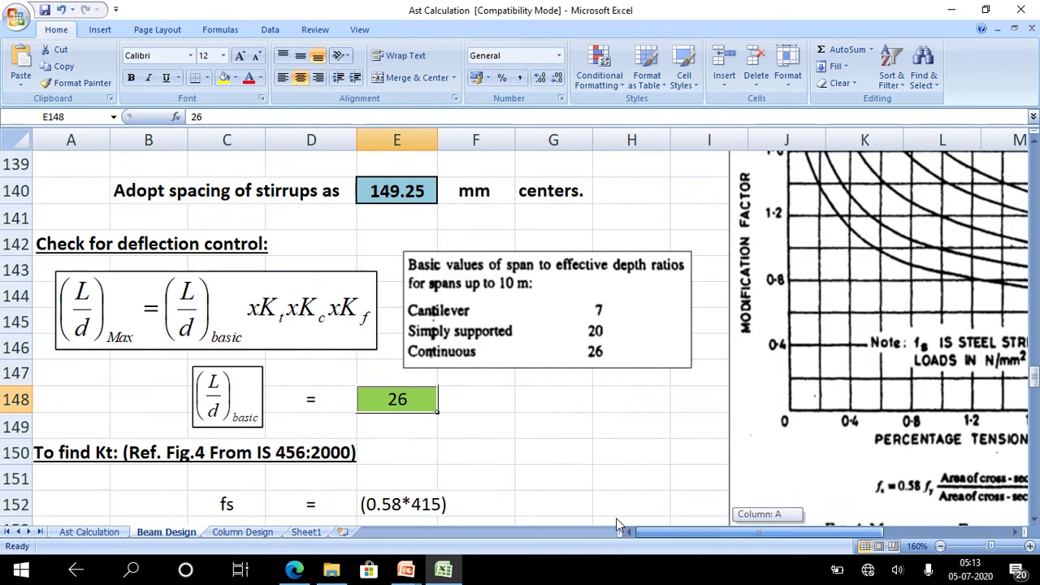
{"action": "scroll", "coordinate": [431, 434], "scroll_direction": "down", "scroll_amount": 2}
{"action": "scroll", "coordinate": [432, 433], "scroll_direction": "down", "scroll_amount": 2}
Check Kt of 1.04 in E158, then scroll through Kc 1.2, Kf 0.925 and Fig. 5.
{"action": "left_click", "coordinate": [404, 351]}
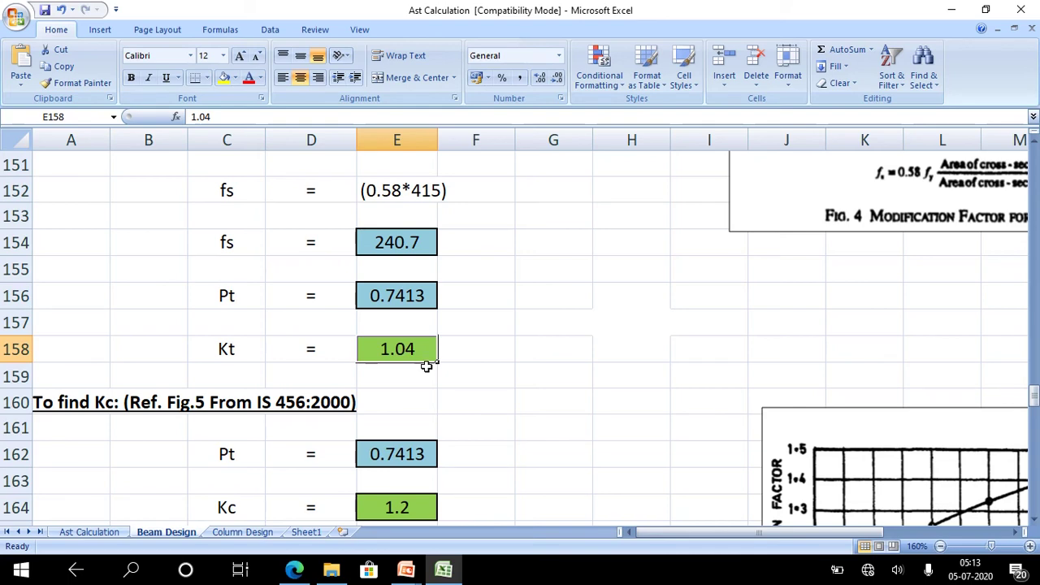
{"action": "scroll", "coordinate": [428, 369], "scroll_direction": "down", "scroll_amount": 2}
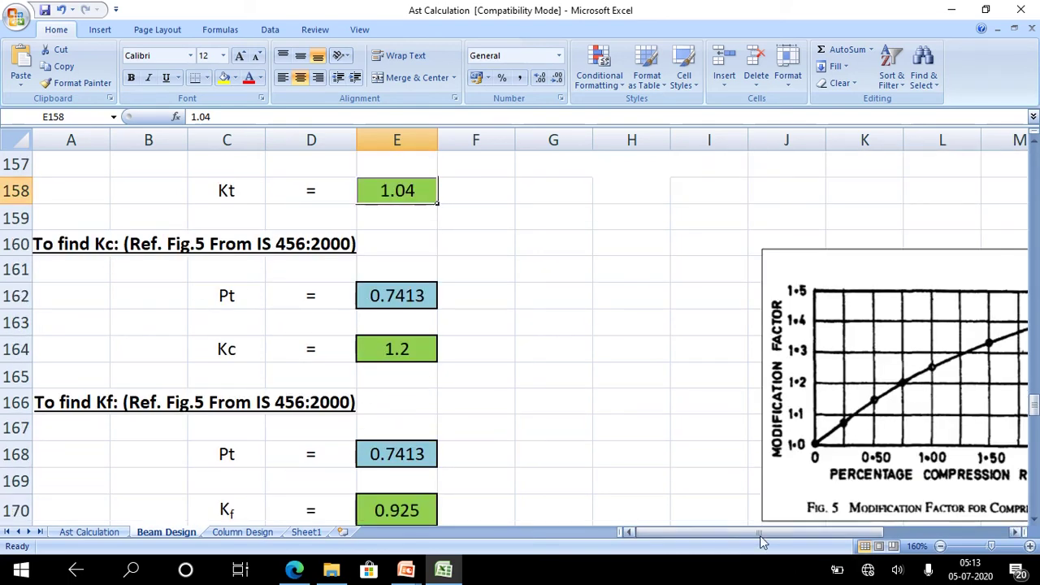
{"action": "left_click_drag", "start_coordinate": [761, 533], "coordinate": [803, 547]}
{"action": "scroll", "coordinate": [790, 453], "scroll_direction": "down", "scroll_amount": 1}
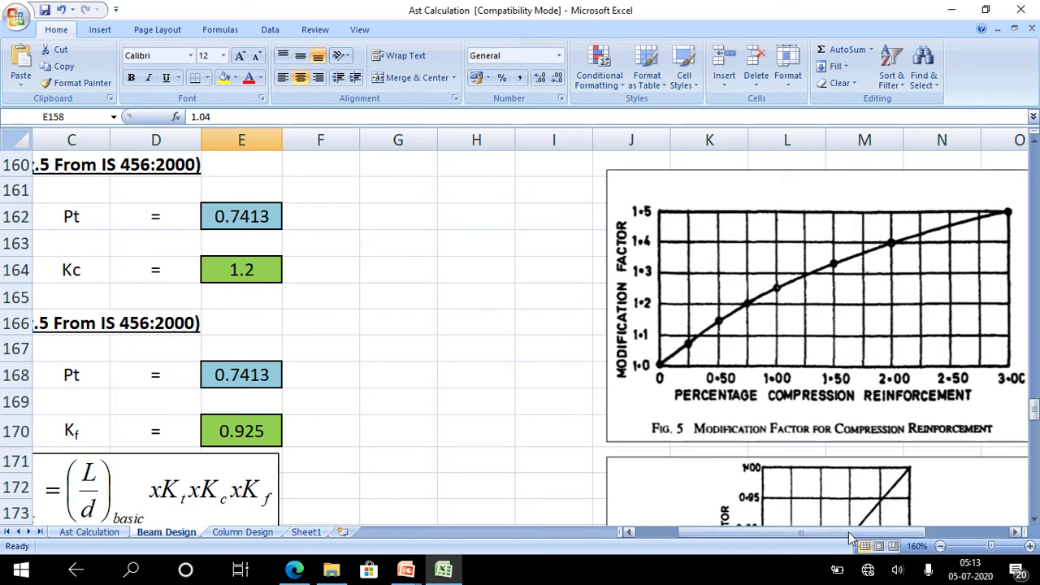
{"action": "left_click_drag", "start_coordinate": [848, 536], "coordinate": [802, 538]}
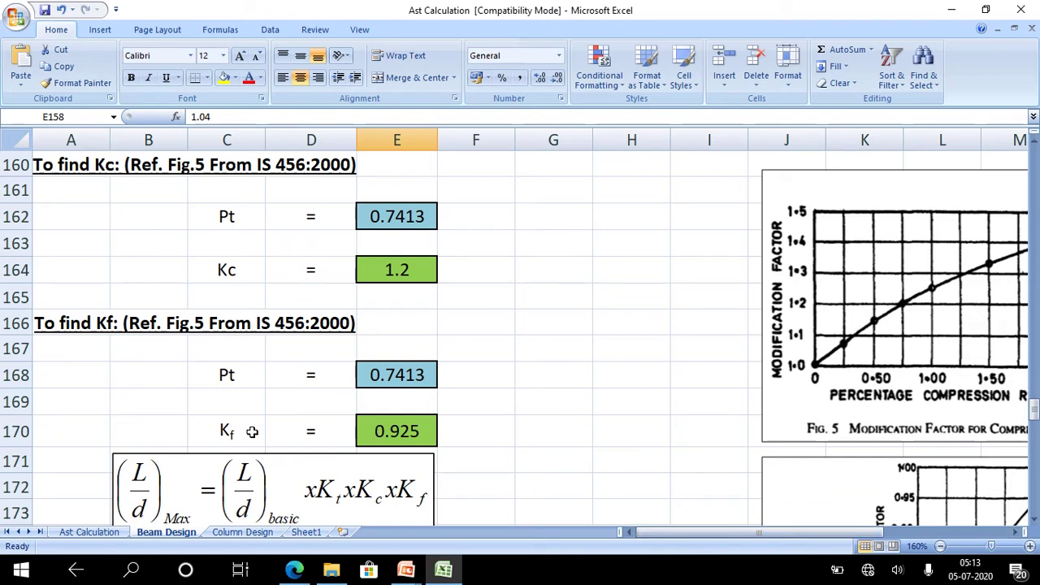
{"action": "scroll", "coordinate": [254, 431], "scroll_direction": "down", "scroll_amount": 1}
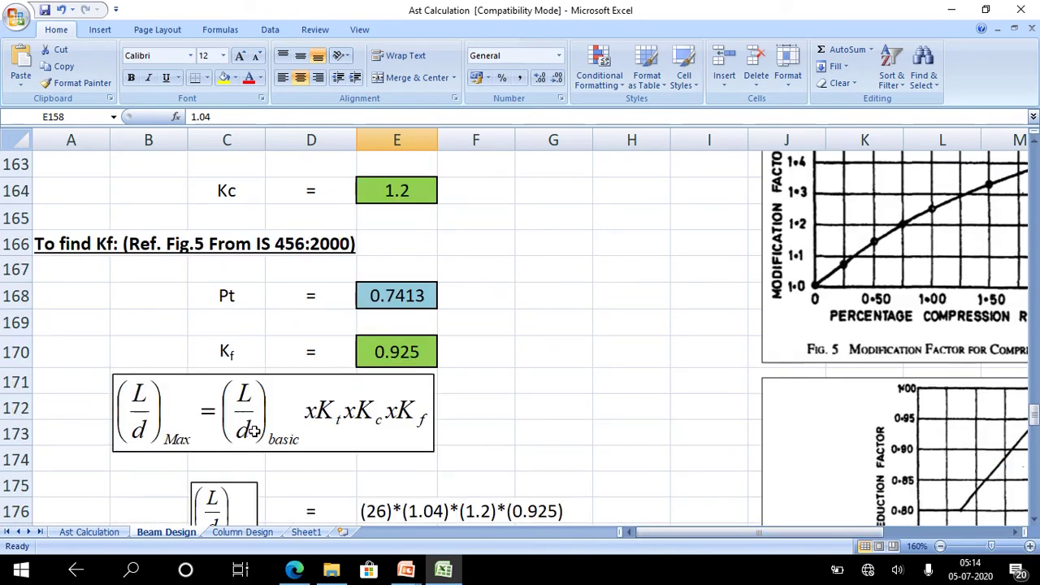
Scroll to rows 172–185 and inspect E179's formula giving maximum L/d of 30.0144.
{"action": "scroll", "coordinate": [254, 432], "scroll_direction": "down", "scroll_amount": 1}
{"action": "scroll", "coordinate": [617, 498], "scroll_direction": "down", "scroll_amount": 1}
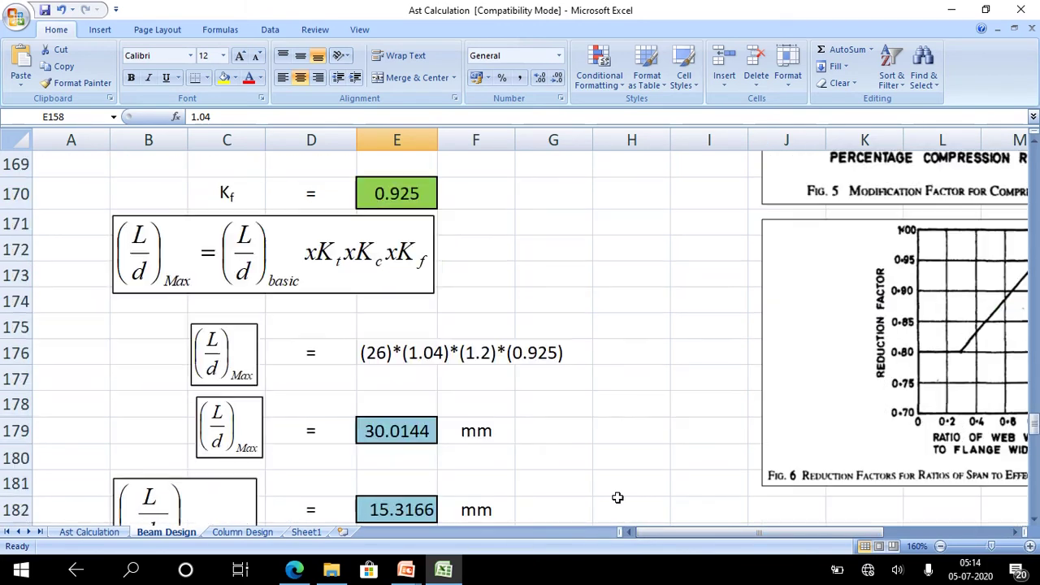
{"action": "left_click_drag", "start_coordinate": [679, 532], "coordinate": [726, 536]}
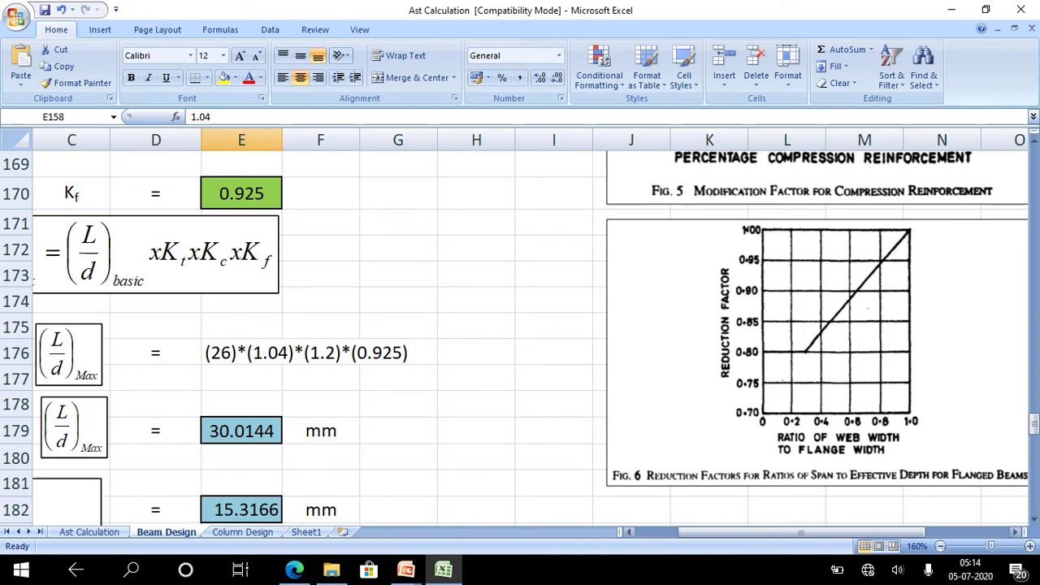
{"action": "left_click_drag", "start_coordinate": [812, 532], "coordinate": [770, 533]}
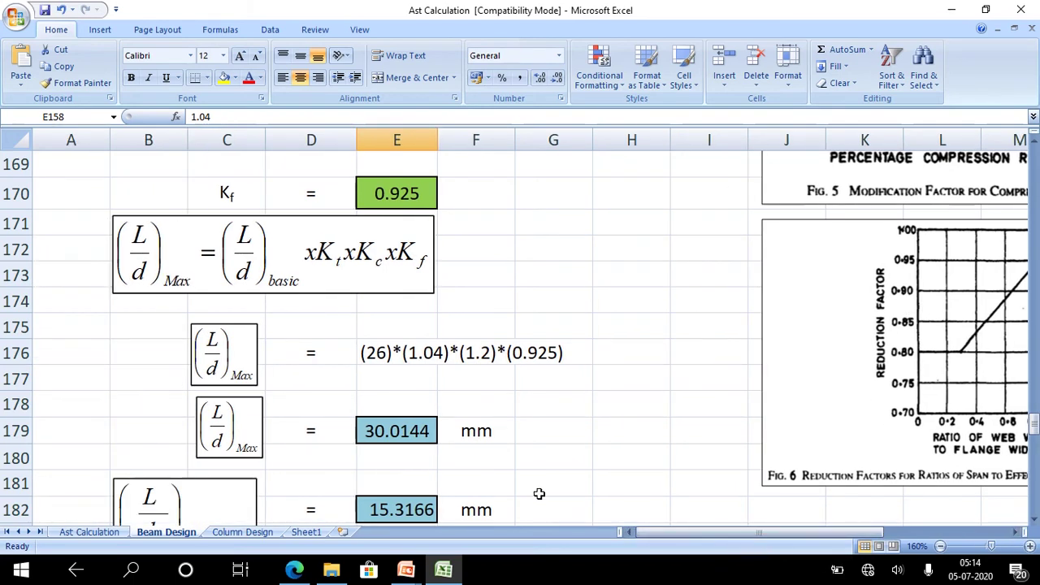
{"action": "scroll", "coordinate": [545, 477], "scroll_direction": "up", "scroll_amount": 2}
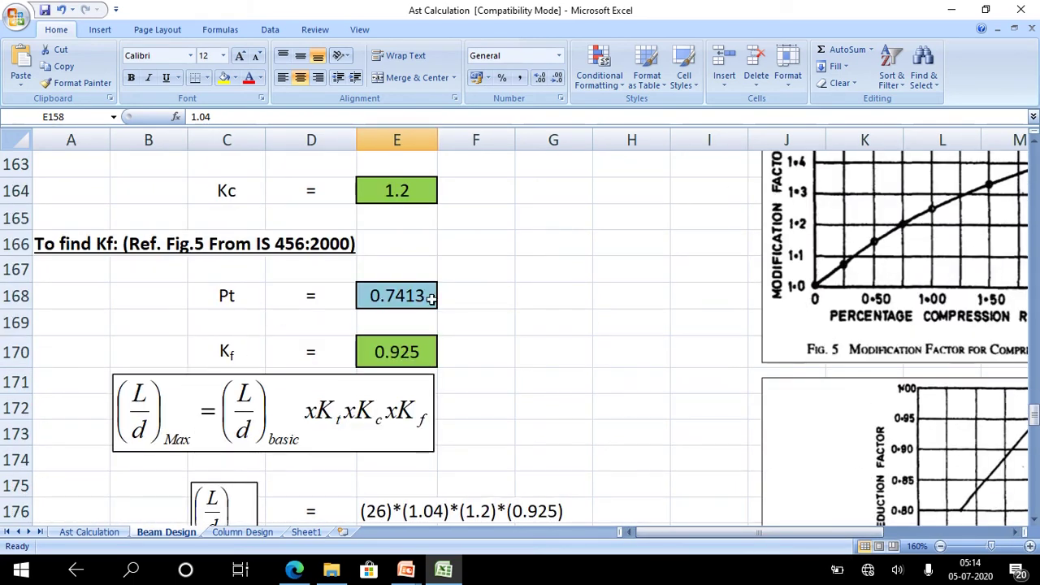
{"action": "scroll", "coordinate": [378, 336], "scroll_direction": "down", "scroll_amount": 1}
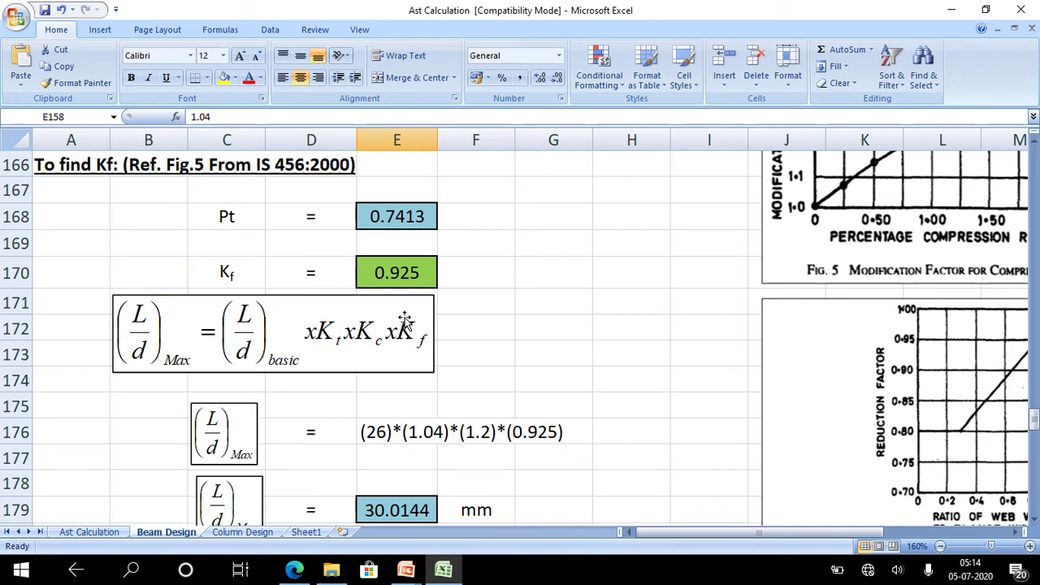
{"action": "scroll", "coordinate": [335, 354], "scroll_direction": "down", "scroll_amount": 1}
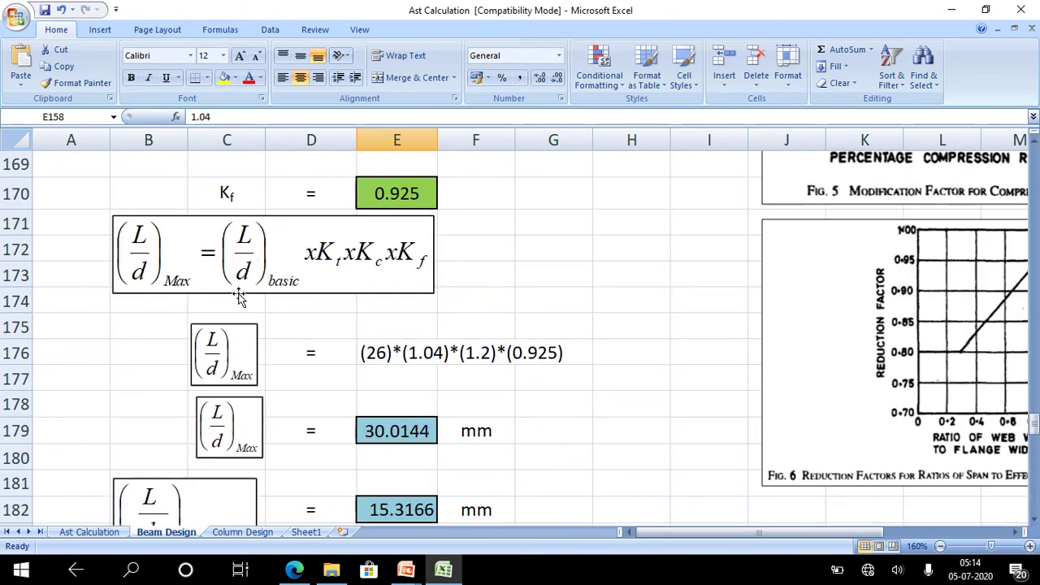
{"action": "scroll", "coordinate": [252, 443], "scroll_direction": "down", "scroll_amount": 1}
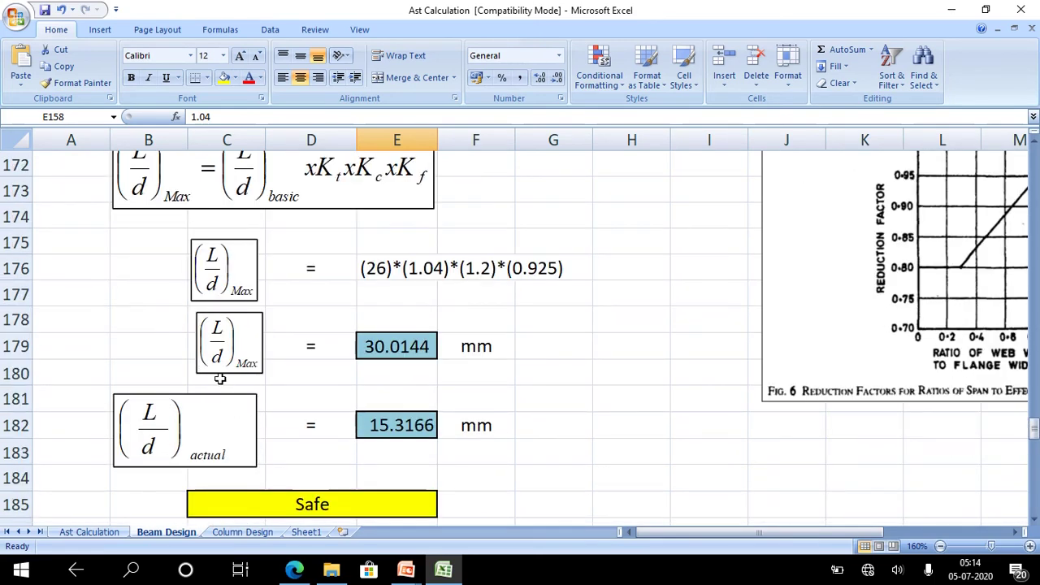
{"action": "left_click", "coordinate": [387, 345]}
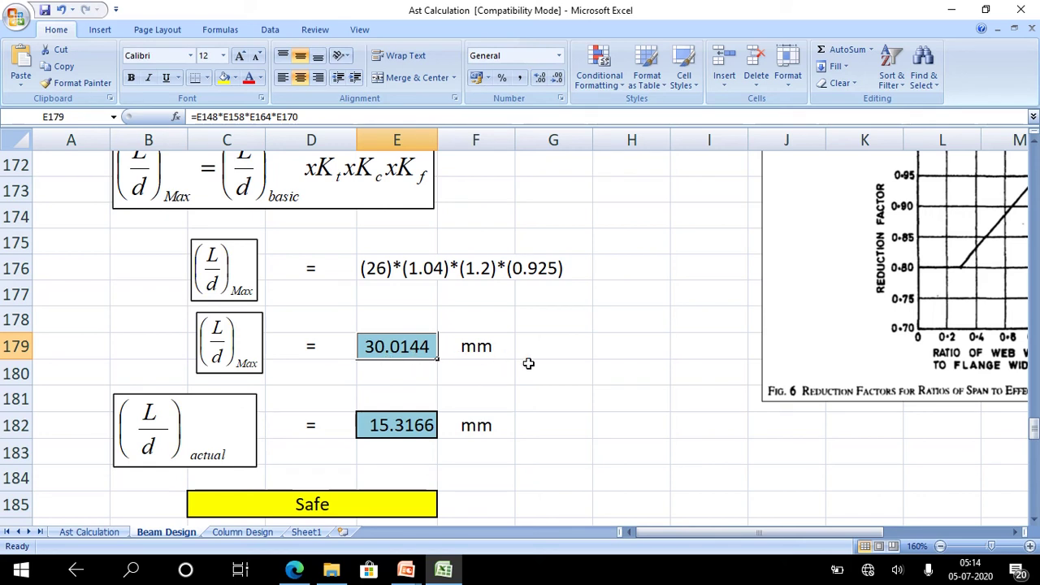
Select the actual L/d equation (15.3166), then select empty cells H182:H183.
{"action": "left_click", "coordinate": [195, 439]}
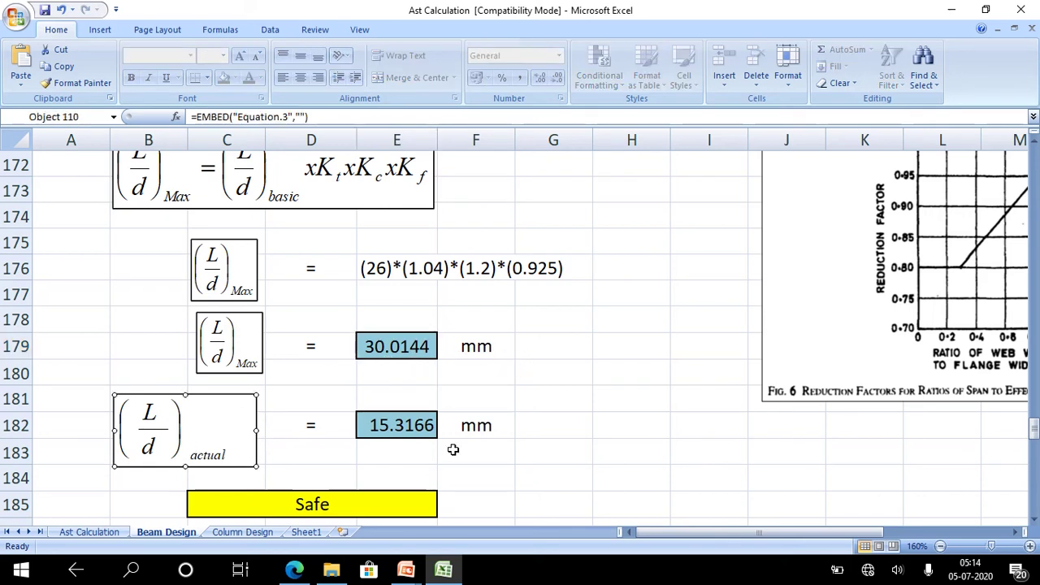
{"action": "left_click", "coordinate": [674, 454]}
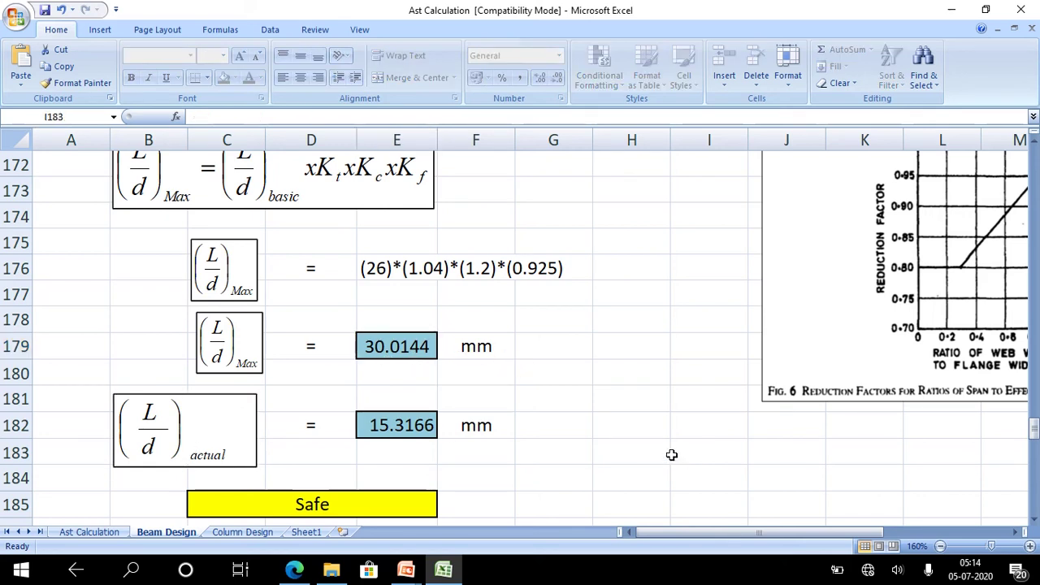
{"action": "left_click", "coordinate": [189, 446]}
{"action": "left_click", "coordinate": [633, 437]}
{"action": "left_click_drag", "start_coordinate": [633, 437], "coordinate": [632, 452]}
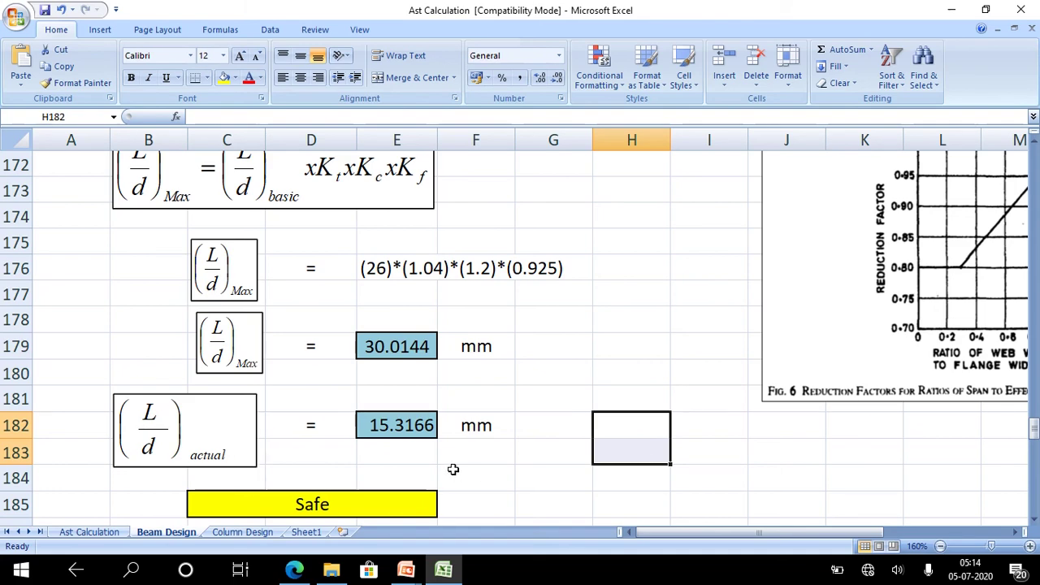
Review the longitudinal and cross-section reinforcement drawings and select the Safe deflection verdict cell to see its formula.
{"action": "scroll", "coordinate": [453, 468], "scroll_direction": "down", "scroll_amount": 1}
{"action": "scroll", "coordinate": [451, 473], "scroll_direction": "down", "scroll_amount": 2}
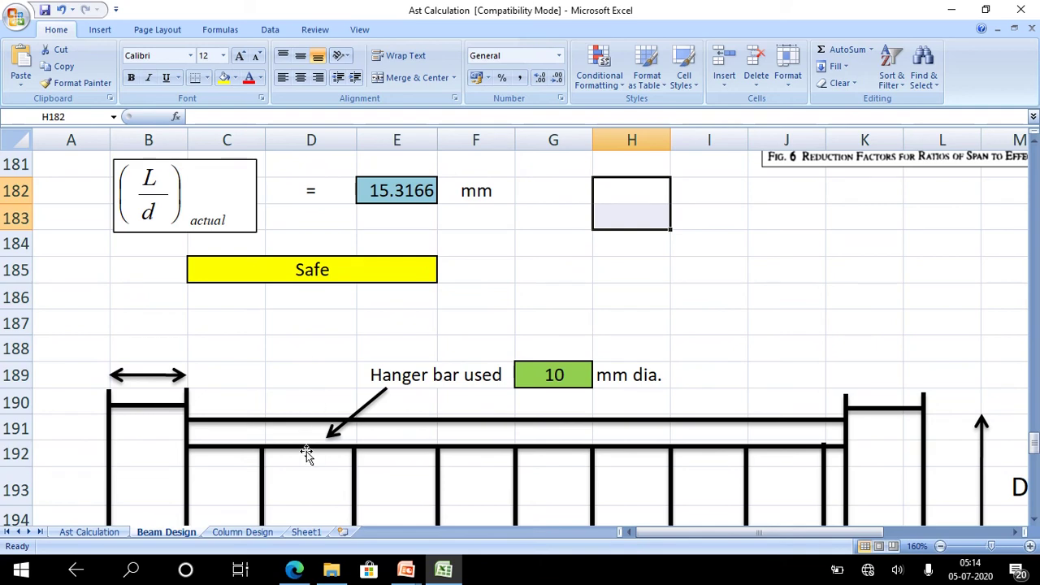
{"action": "scroll", "coordinate": [297, 466], "scroll_direction": "down", "scroll_amount": 1}
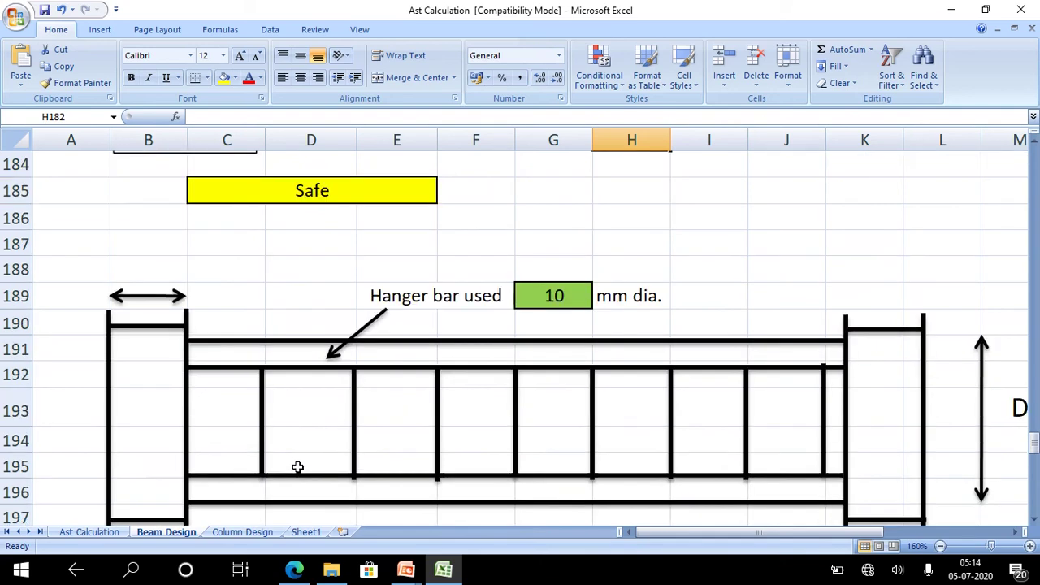
{"action": "scroll", "coordinate": [297, 466], "scroll_direction": "down", "scroll_amount": 2}
{"action": "scroll", "coordinate": [298, 466], "scroll_direction": "up", "scroll_amount": 1}
{"action": "scroll", "coordinate": [297, 466], "scroll_direction": "up", "scroll_amount": 2}
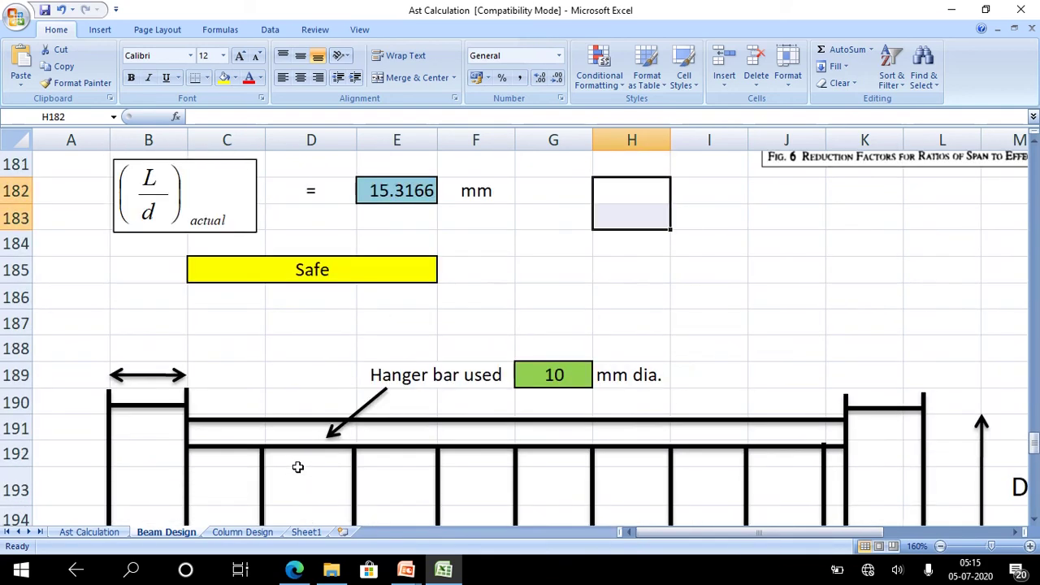
{"action": "left_click", "coordinate": [346, 270]}
{"action": "scroll", "coordinate": [564, 305], "scroll_direction": "down", "scroll_amount": 3}
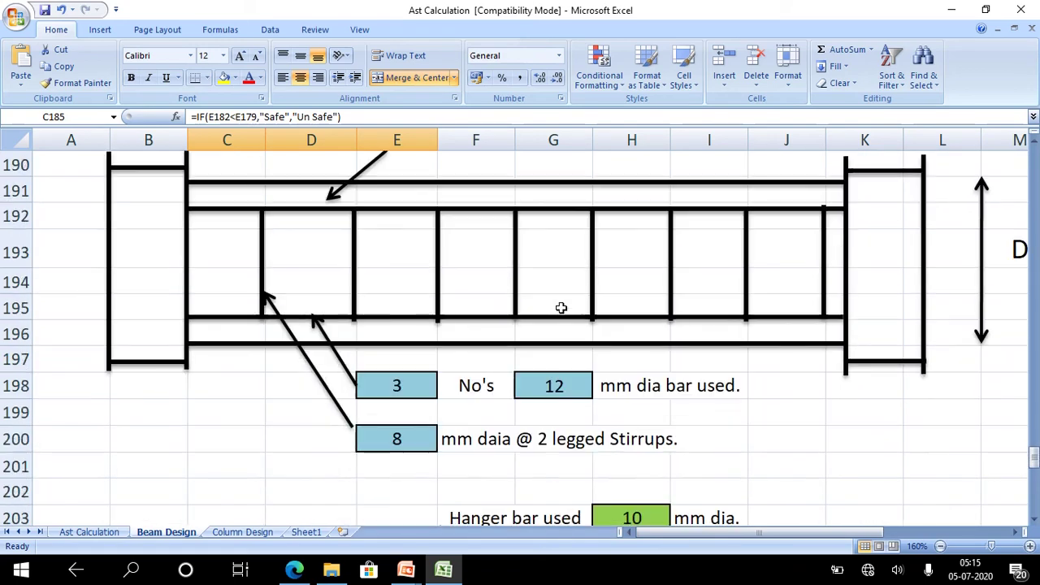
{"action": "scroll", "coordinate": [560, 305], "scroll_direction": "up", "scroll_amount": 2}
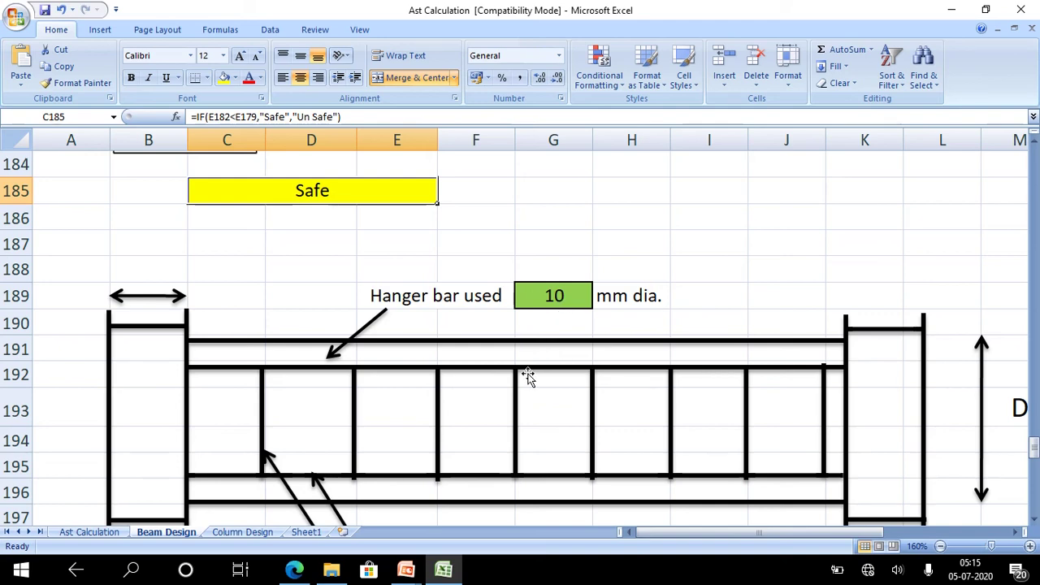
{"action": "scroll", "coordinate": [528, 376], "scroll_direction": "down", "scroll_amount": 3}
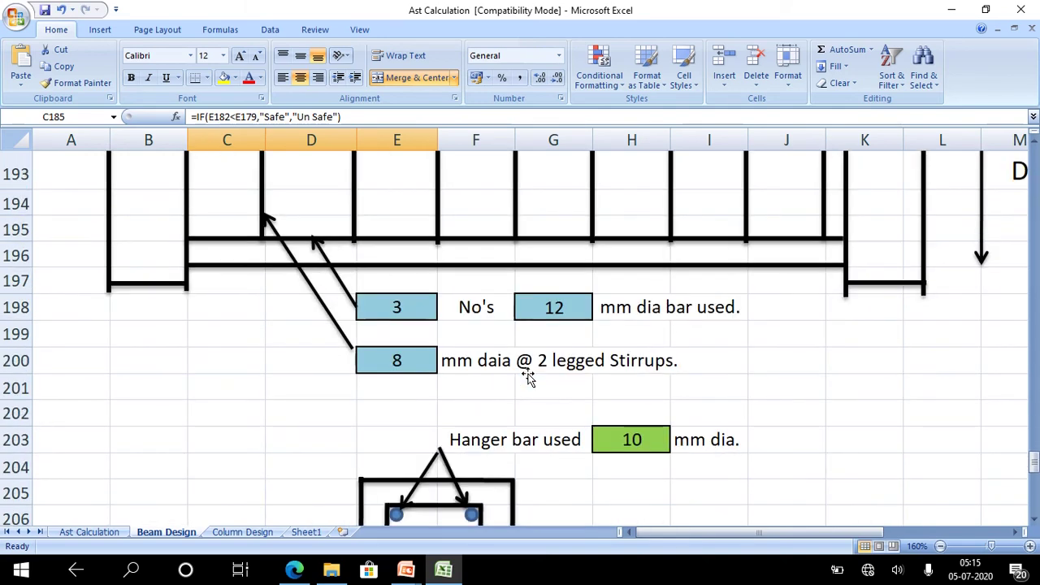
{"action": "scroll", "coordinate": [528, 376], "scroll_direction": "down", "scroll_amount": 2}
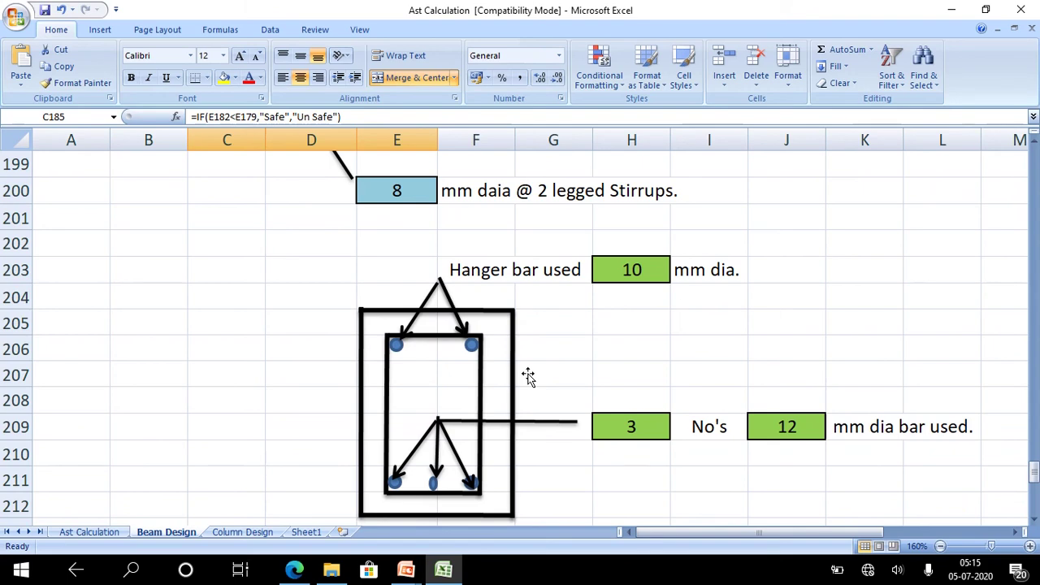
{"action": "scroll", "coordinate": [529, 377], "scroll_direction": "up", "scroll_amount": 3}
{"action": "scroll", "coordinate": [528, 374], "scroll_direction": "up", "scroll_amount": 2}
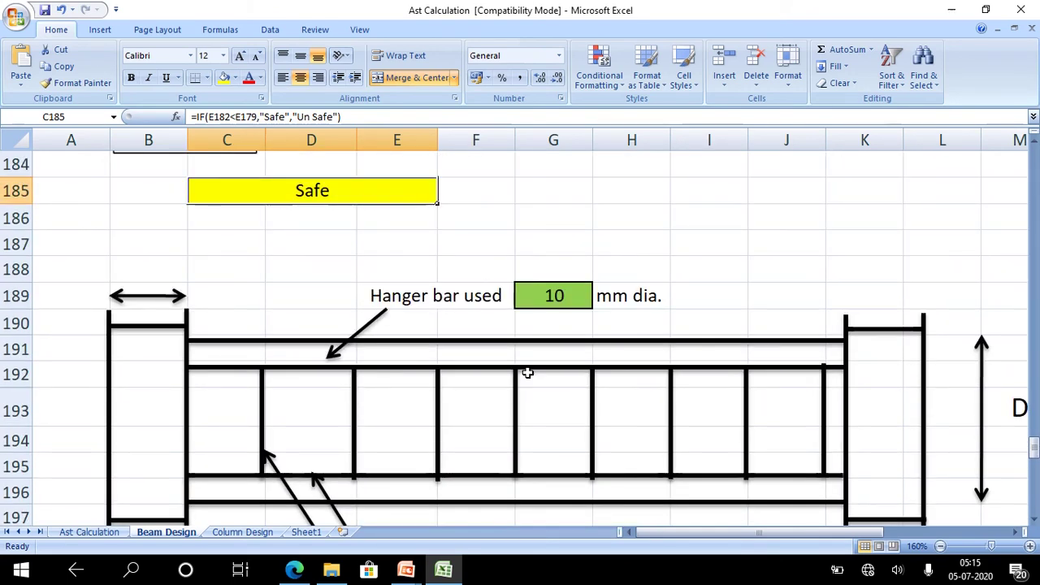
{"action": "scroll", "coordinate": [528, 373], "scroll_direction": "down", "scroll_amount": 4}
{"action": "scroll", "coordinate": [529, 374], "scroll_direction": "up", "scroll_amount": 1}
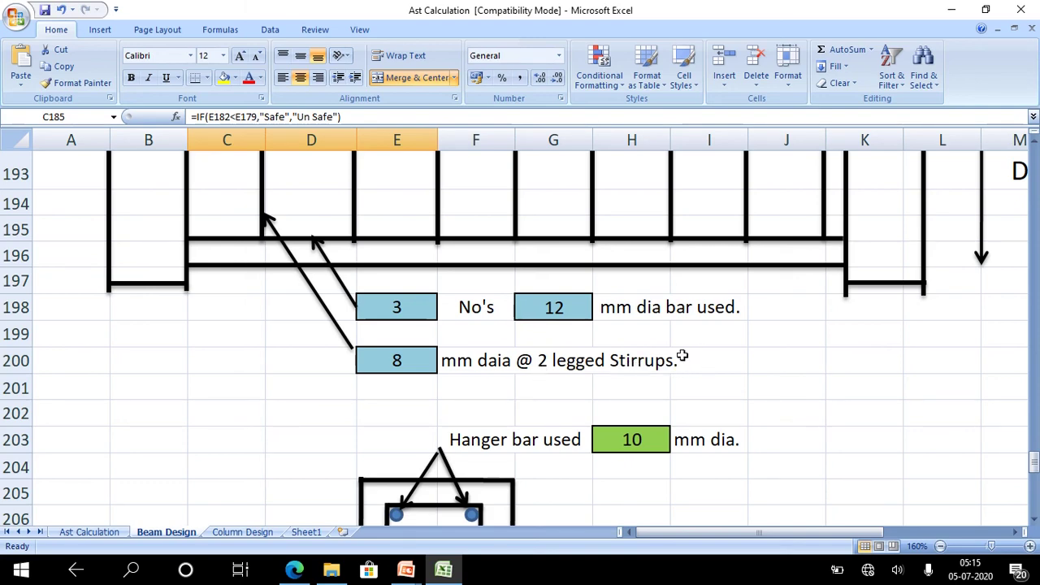
Scroll back up to the Kc and Kf modification factor rows near row 160.
{"action": "scroll", "coordinate": [789, 312], "scroll_direction": "down", "scroll_amount": 1}
{"action": "scroll", "coordinate": [749, 370], "scroll_direction": "down", "scroll_amount": 2}
{"action": "scroll", "coordinate": [638, 437], "scroll_direction": "down", "scroll_amount": 2}
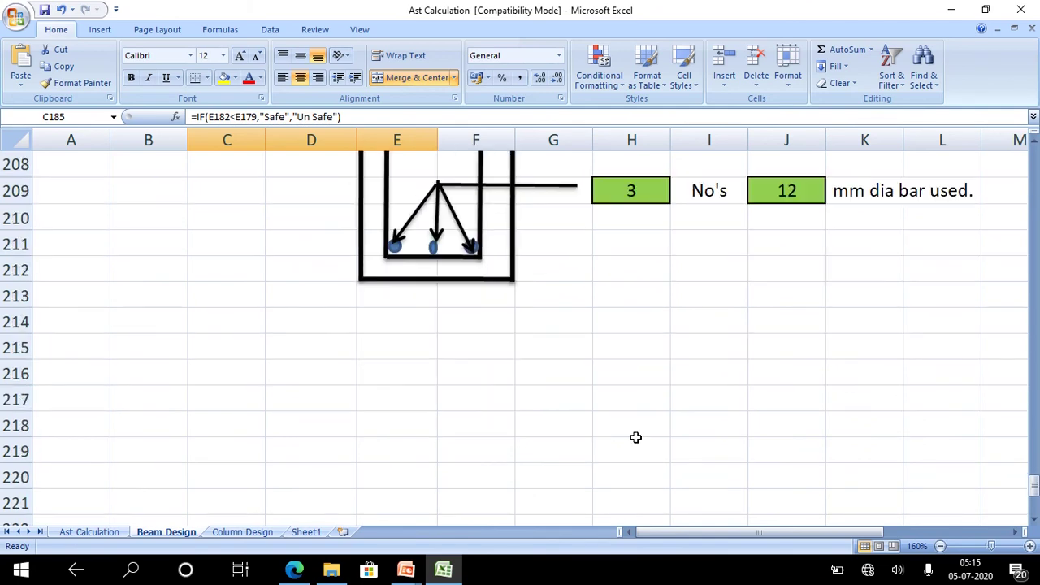
{"action": "scroll", "coordinate": [630, 437], "scroll_direction": "up", "scroll_amount": 2}
{"action": "scroll", "coordinate": [626, 437], "scroll_direction": "up", "scroll_amount": 3}
{"action": "scroll", "coordinate": [624, 439], "scroll_direction": "up", "scroll_amount": 5}
{"action": "scroll", "coordinate": [624, 439], "scroll_direction": "up", "scroll_amount": 6}
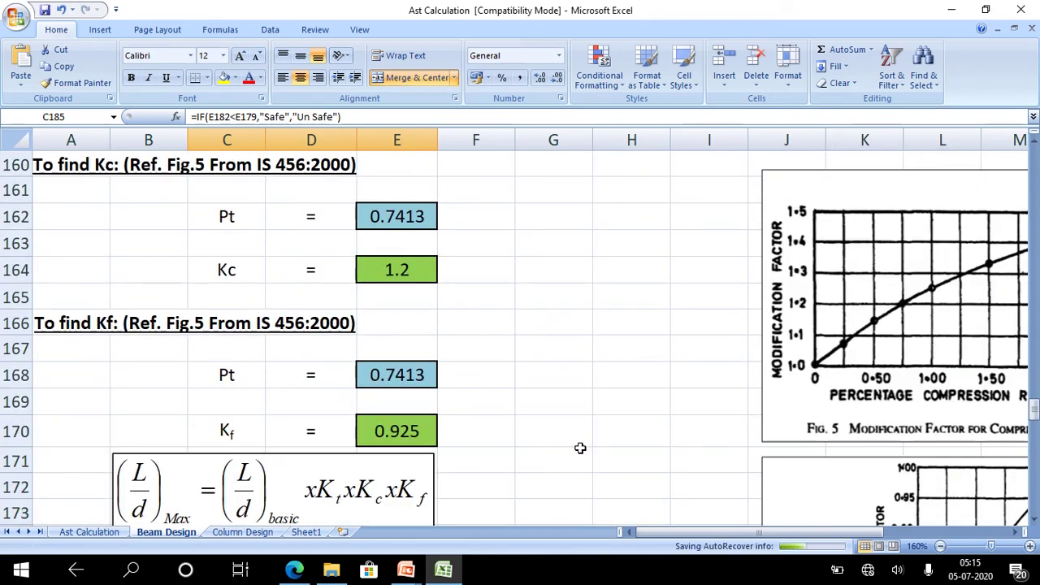
Scroll up the Beam Design sheet to the STAAD bending moment diagram.
{"action": "scroll", "coordinate": [489, 419], "scroll_direction": "up", "scroll_amount": 20}
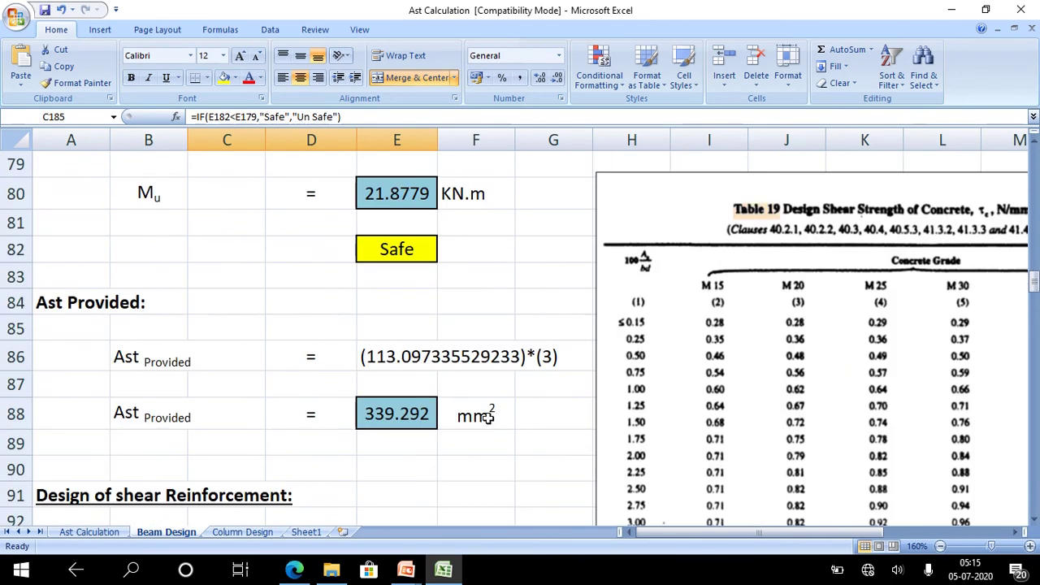
{"action": "scroll", "coordinate": [411, 404], "scroll_direction": "up", "scroll_amount": 5}
{"action": "scroll", "coordinate": [441, 399], "scroll_direction": "up", "scroll_amount": 9}
{"action": "scroll", "coordinate": [446, 404], "scroll_direction": "up", "scroll_amount": 6}
{"action": "scroll", "coordinate": [445, 406], "scroll_direction": "up", "scroll_amount": 4}
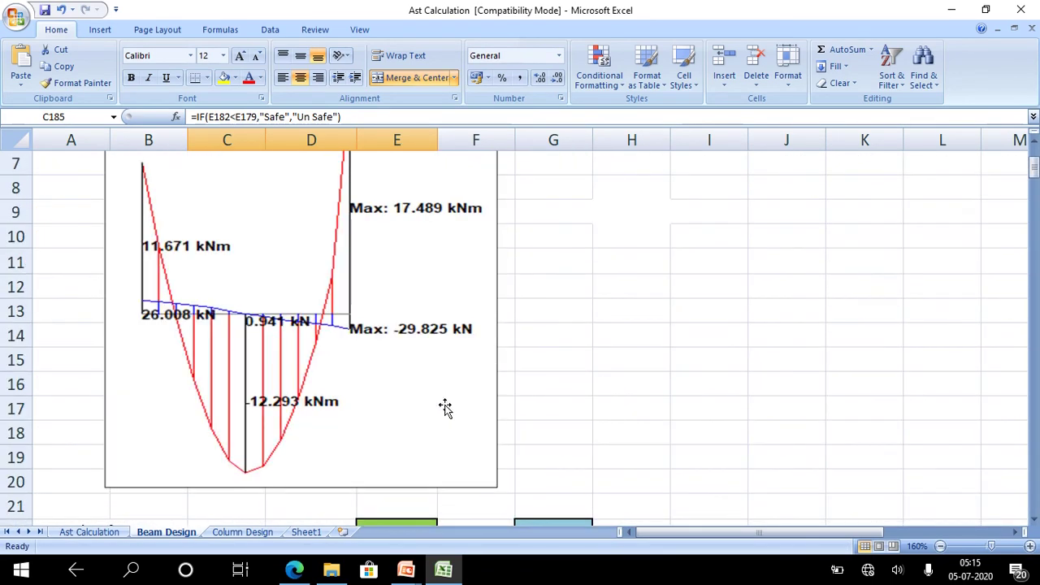
{"action": "scroll", "coordinate": [445, 406], "scroll_direction": "up", "scroll_amount": 2}
{"action": "scroll", "coordinate": [446, 406], "scroll_direction": "down", "scroll_amount": 1}
{"action": "scroll", "coordinate": [445, 406], "scroll_direction": "down", "scroll_amount": 2}
{"action": "scroll", "coordinate": [446, 406], "scroll_direction": "up", "scroll_amount": 1}
Scroll down to rows 31–44 showing the fy, Cover and main bar inputs.
{"action": "scroll", "coordinate": [440, 402], "scroll_direction": "down", "scroll_amount": 3}
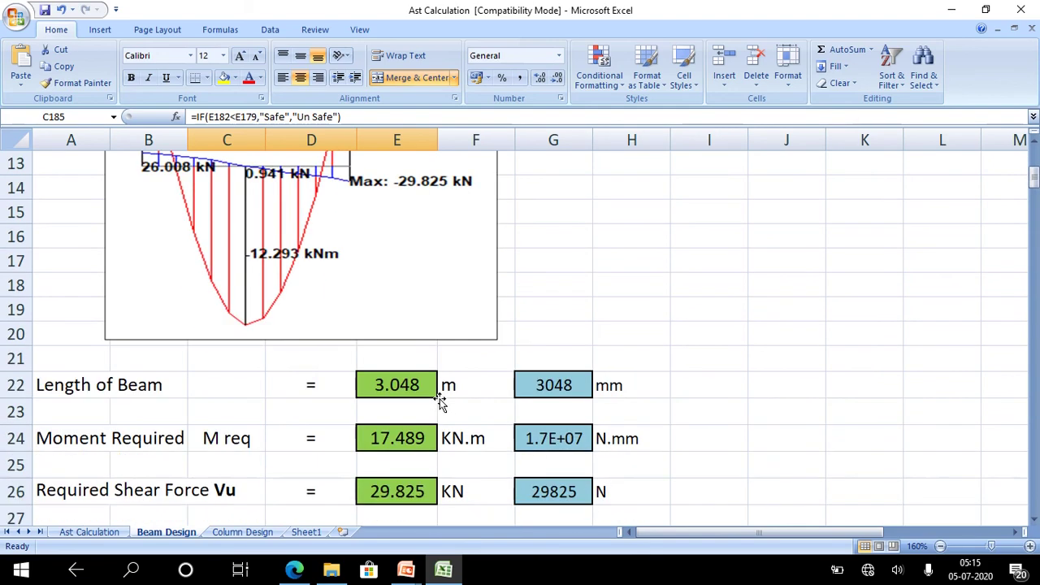
{"action": "scroll", "coordinate": [439, 402], "scroll_direction": "up", "scroll_amount": 3}
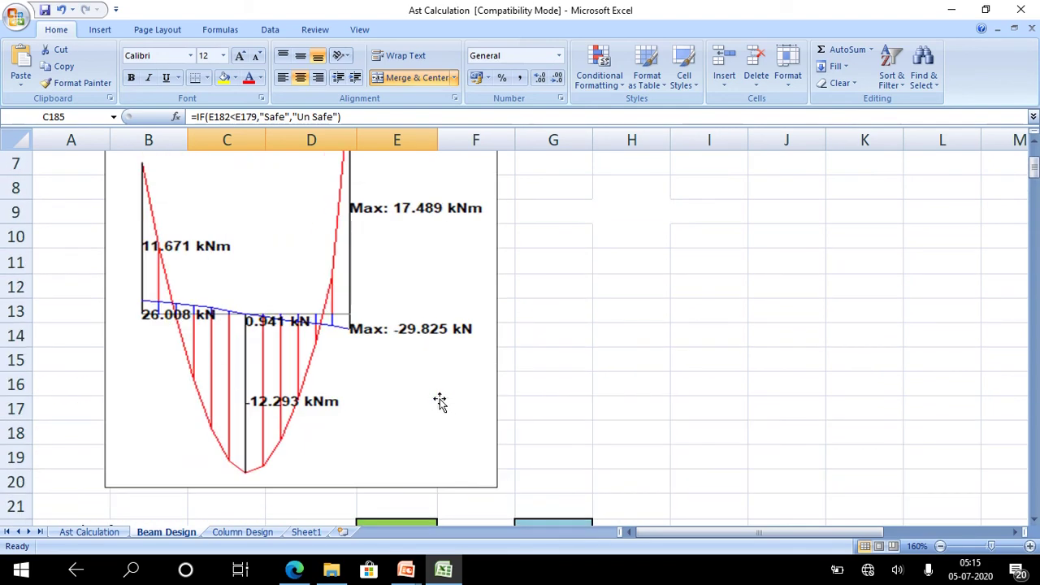
{"action": "scroll", "coordinate": [439, 402], "scroll_direction": "down", "scroll_amount": 2}
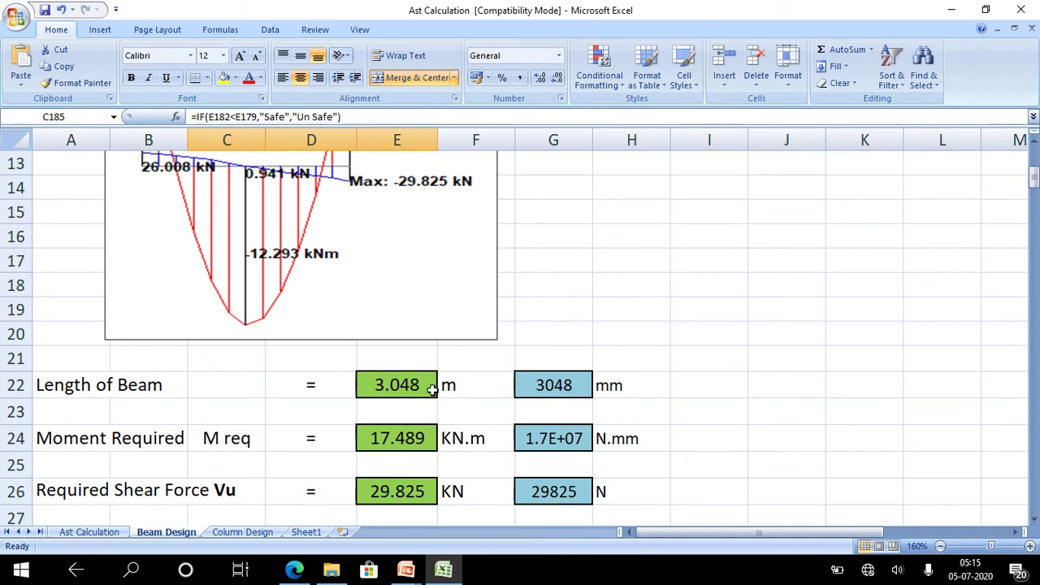
{"action": "scroll", "coordinate": [433, 390], "scroll_direction": "up", "scroll_amount": 2}
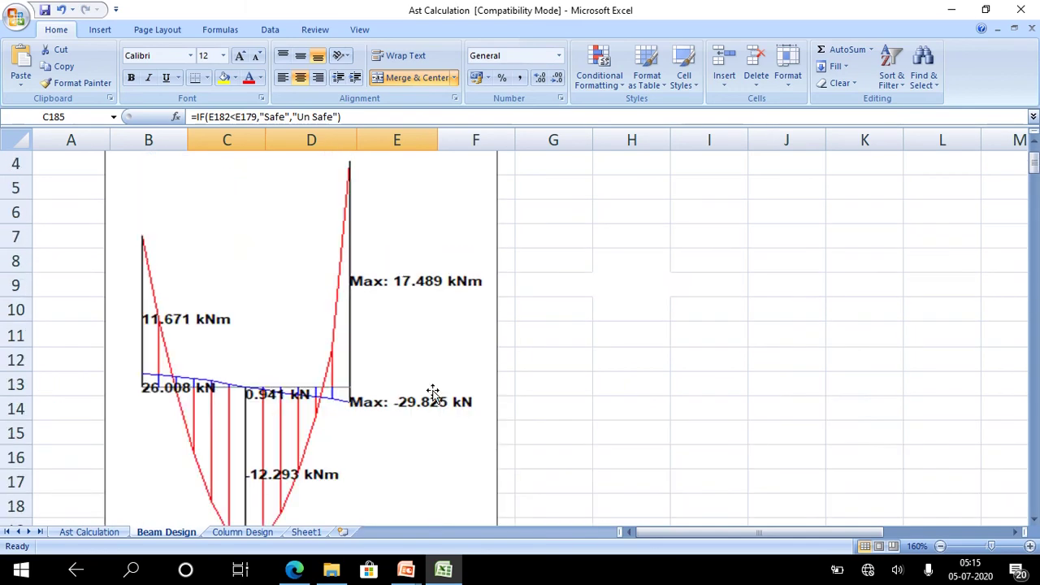
{"action": "scroll", "coordinate": [433, 393], "scroll_direction": "up", "scroll_amount": 2}
{"action": "scroll", "coordinate": [432, 393], "scroll_direction": "down", "scroll_amount": 4}
{"action": "scroll", "coordinate": [431, 393], "scroll_direction": "down", "scroll_amount": 6}
{"action": "scroll", "coordinate": [427, 393], "scroll_direction": "down", "scroll_amount": 3}
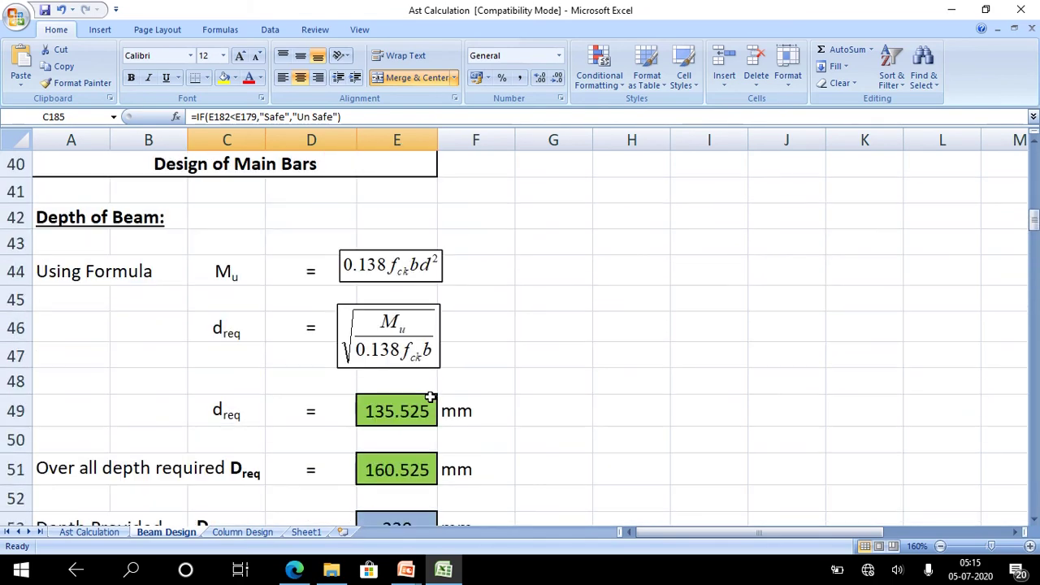
{"action": "scroll", "coordinate": [424, 393], "scroll_direction": "up", "scroll_amount": 3}
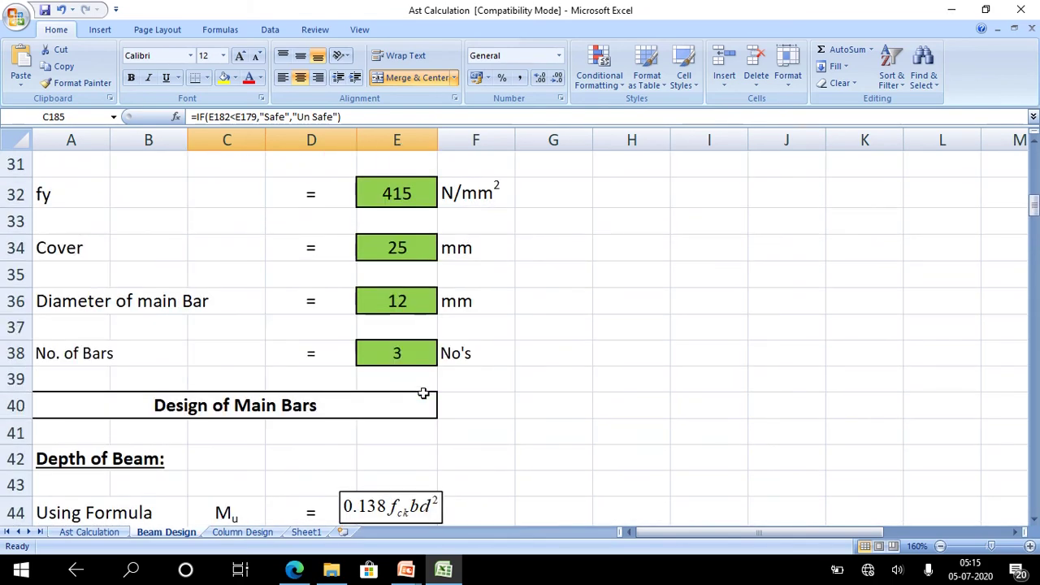
{"action": "left_click", "coordinate": [82, 536]}
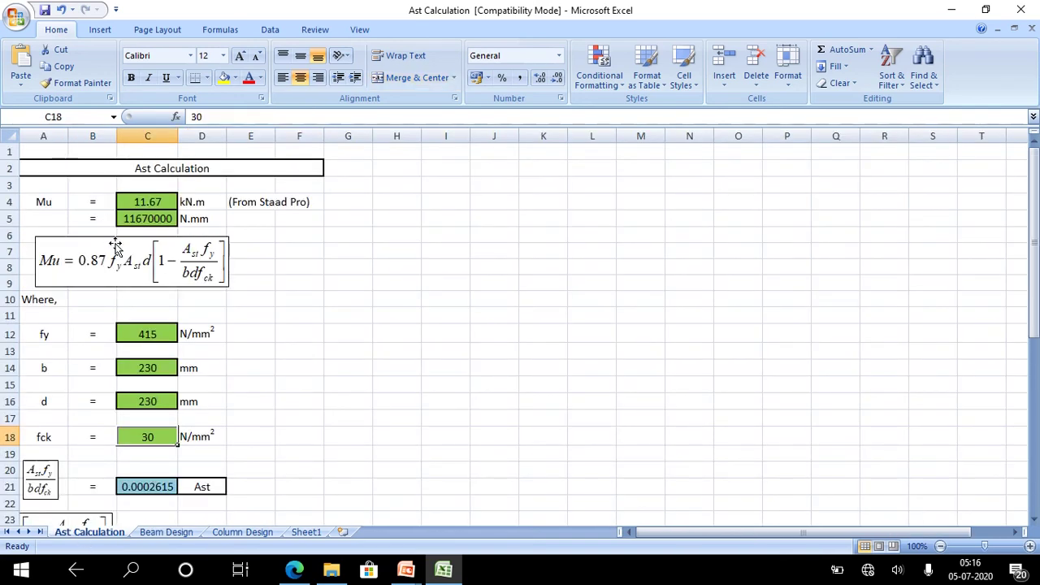
{"action": "scroll", "coordinate": [117, 268], "scroll_direction": "down", "scroll_amount": 4}
{"action": "scroll", "coordinate": [134, 323], "scroll_direction": "down", "scroll_amount": 4}
{"action": "scroll", "coordinate": [134, 323], "scroll_direction": "down", "scroll_amount": 1}
{"action": "scroll", "coordinate": [135, 272], "scroll_direction": "up", "scroll_amount": 3}
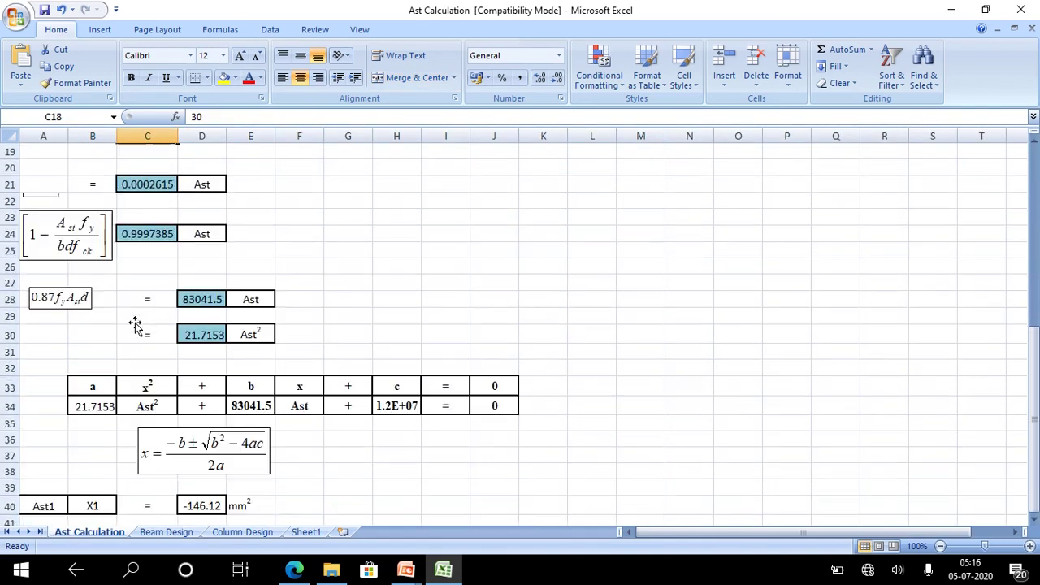
{"action": "left_click", "coordinate": [266, 533]}
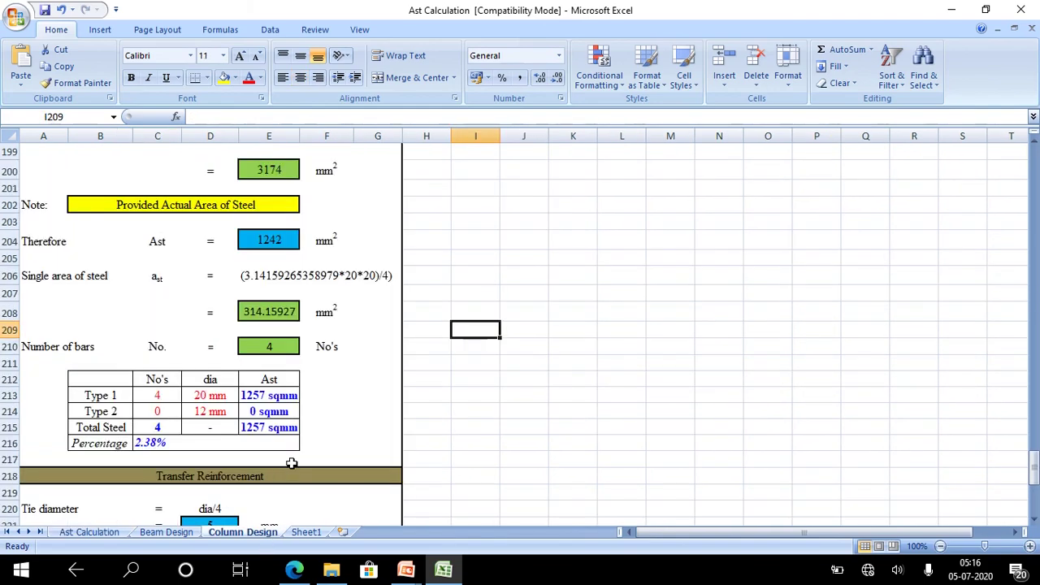
{"action": "scroll", "coordinate": [293, 462], "scroll_direction": "up", "scroll_amount": 9}
{"action": "scroll", "coordinate": [291, 461], "scroll_direction": "up", "scroll_amount": 13}
{"action": "scroll", "coordinate": [291, 461], "scroll_direction": "up", "scroll_amount": 8}
{"action": "scroll", "coordinate": [274, 438], "scroll_direction": "up", "scroll_amount": 12}
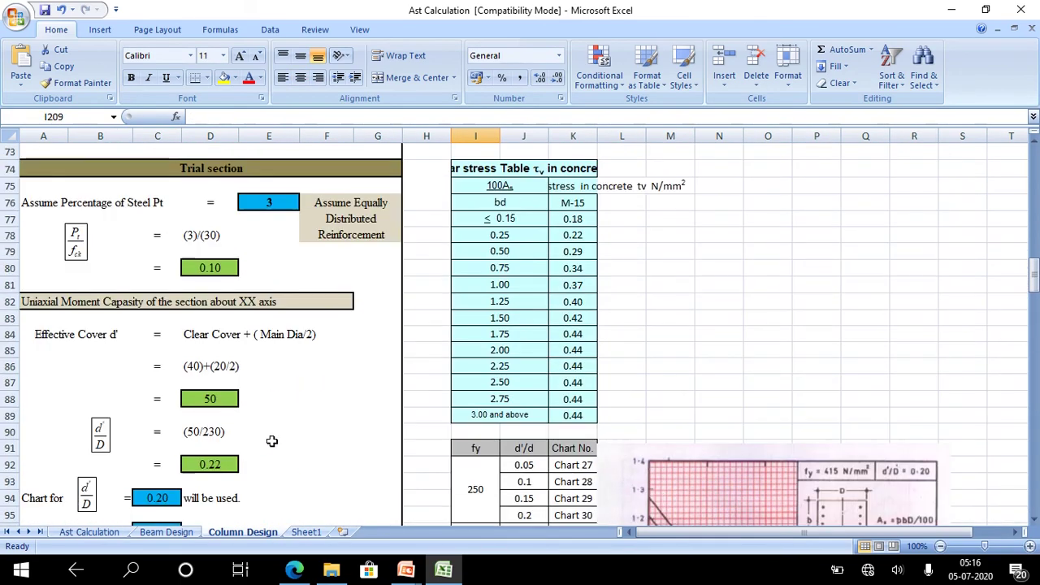
{"action": "scroll", "coordinate": [269, 436], "scroll_direction": "up", "scroll_amount": 3}
{"action": "scroll", "coordinate": [269, 437], "scroll_direction": "up", "scroll_amount": 6}
{"action": "scroll", "coordinate": [269, 436], "scroll_direction": "up", "scroll_amount": 6}
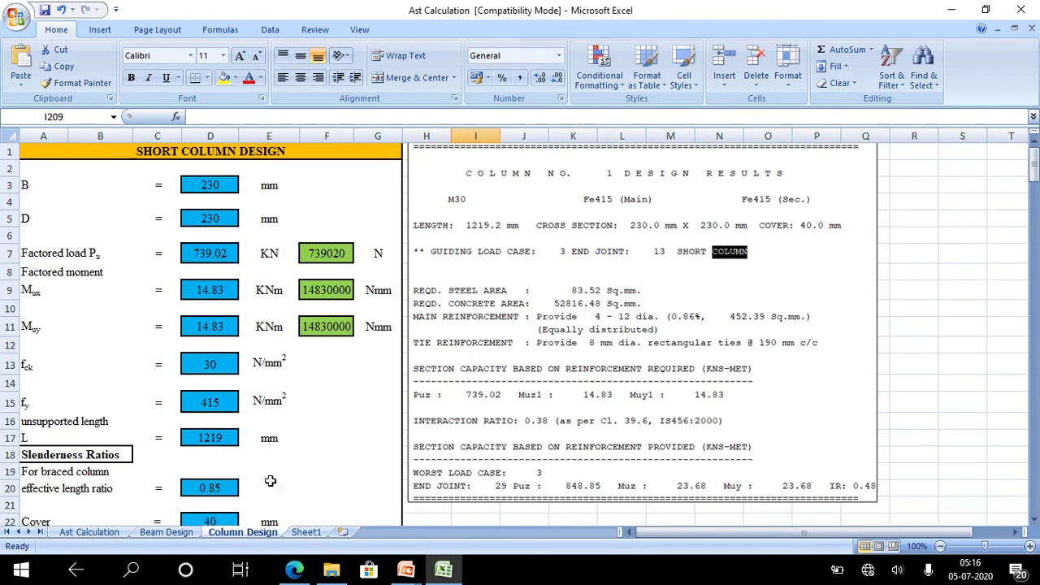
{"action": "left_click", "coordinate": [88, 532]}
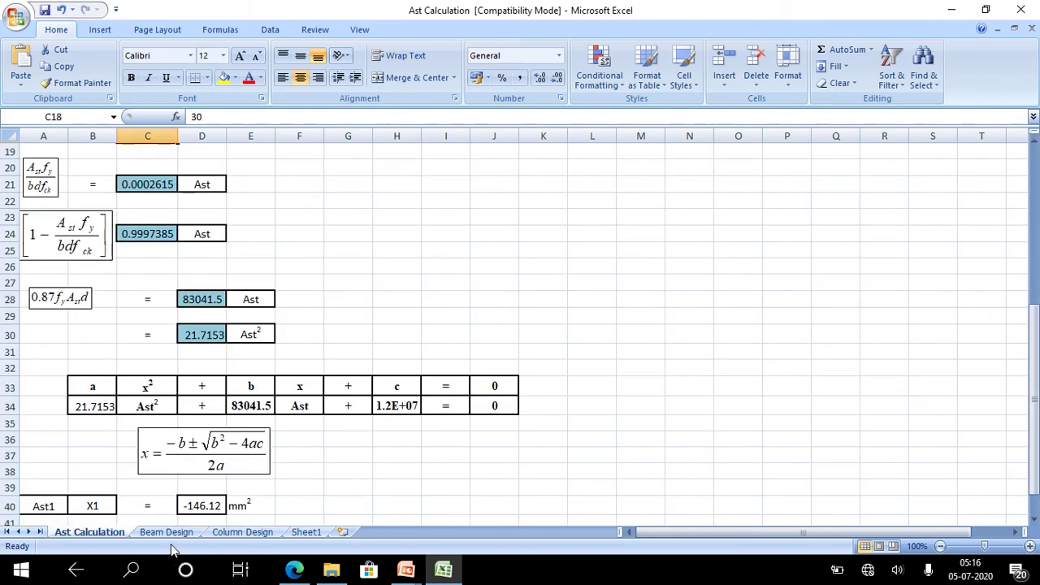
{"action": "left_click", "coordinate": [165, 532]}
{"action": "scroll", "coordinate": [306, 455], "scroll_direction": "up", "scroll_amount": 10}
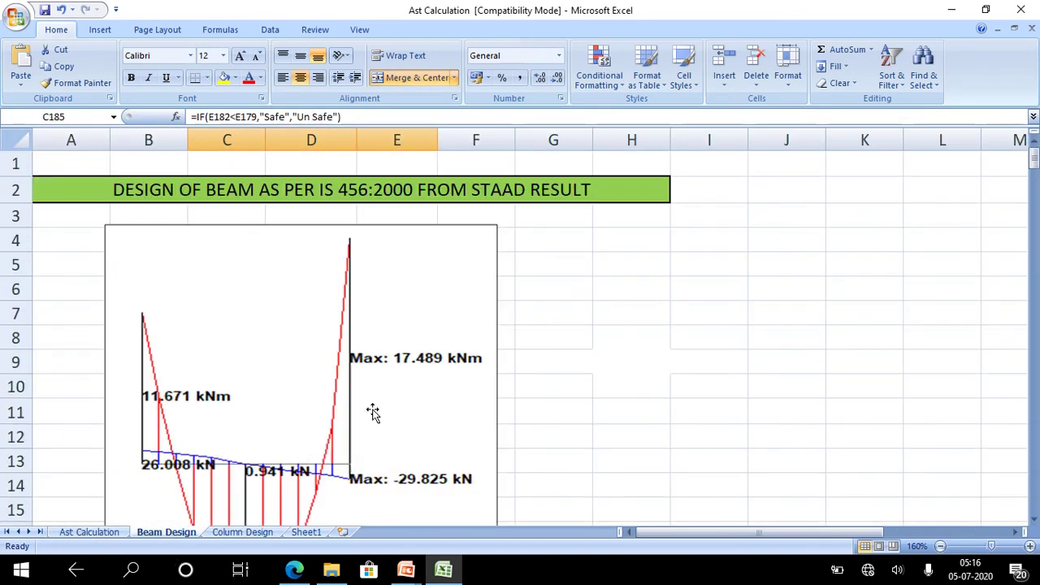
{"action": "scroll", "coordinate": [414, 408], "scroll_direction": "down", "scroll_amount": 3}
{"action": "scroll", "coordinate": [409, 416], "scroll_direction": "down", "scroll_amount": 4}
{"action": "scroll", "coordinate": [409, 416], "scroll_direction": "up", "scroll_amount": 6}
{"action": "scroll", "coordinate": [408, 419], "scroll_direction": "up", "scroll_amount": 1}
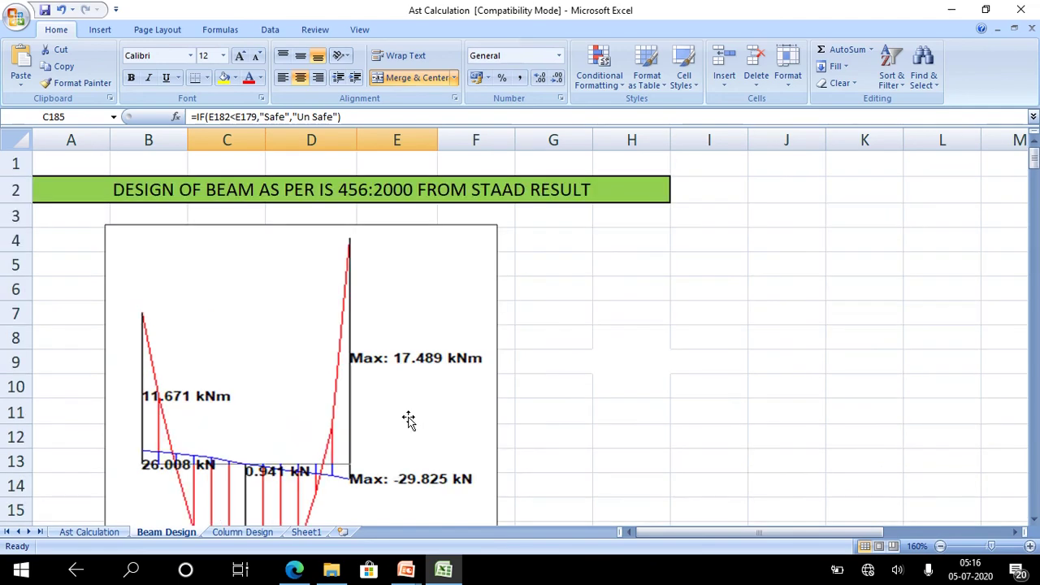
{"action": "scroll", "coordinate": [409, 419], "scroll_direction": "down", "scroll_amount": 3}
{"action": "scroll", "coordinate": [411, 422], "scroll_direction": "down", "scroll_amount": 2}
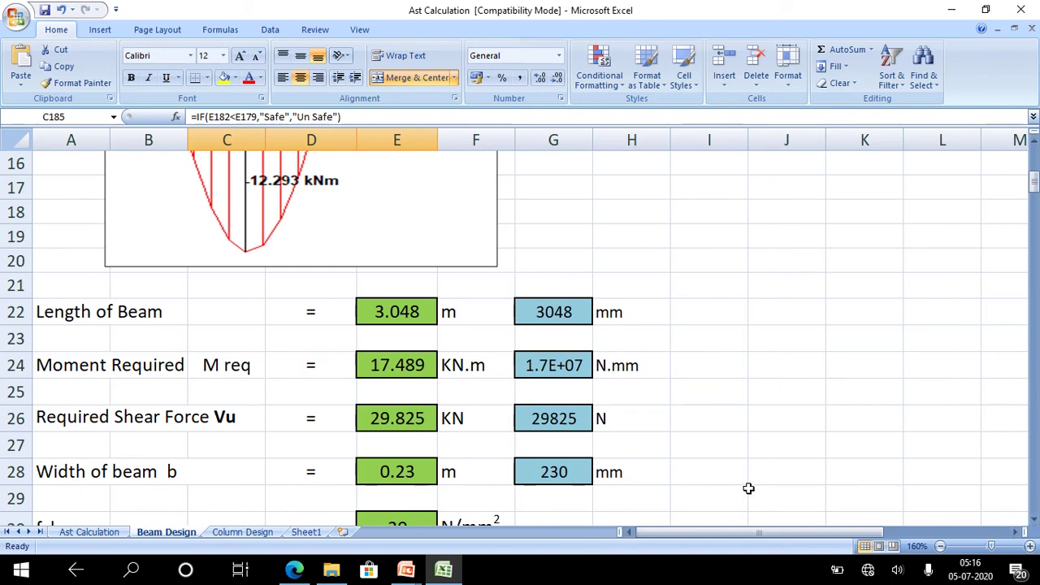
Switch to the PowerPoint slide show and advance to the Deflection Check slide with the (L/d)max formula.
{"action": "key", "text": "alt+Tab"}
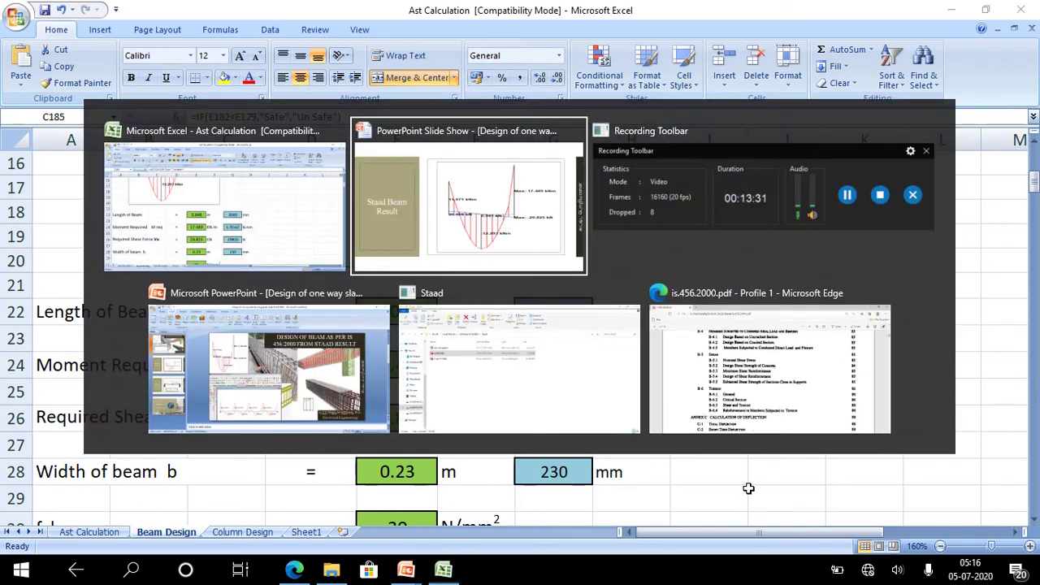
{"action": "key", "text": "alt+Tab"}
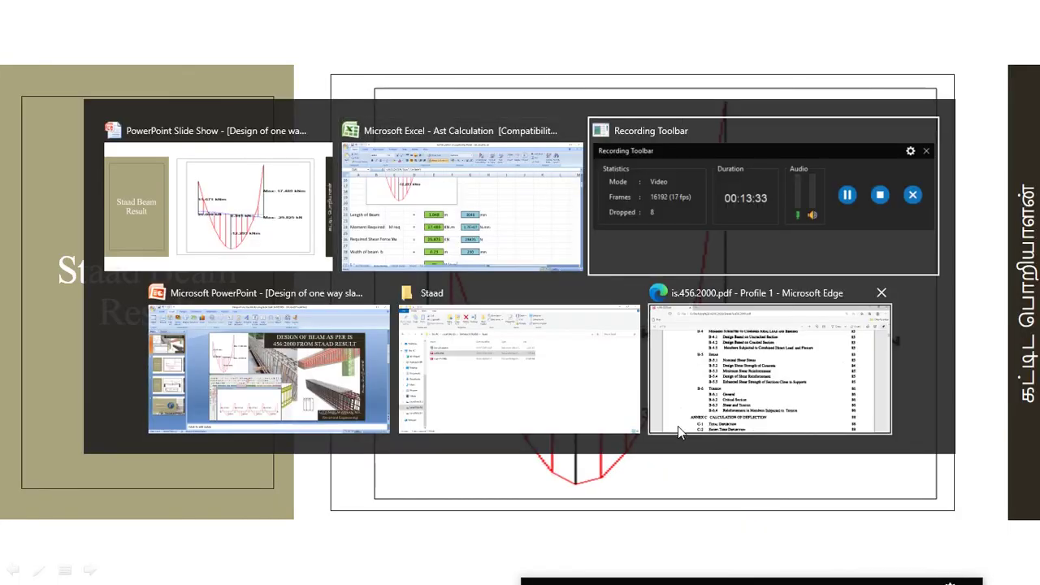
{"action": "key", "text": "Escape"}
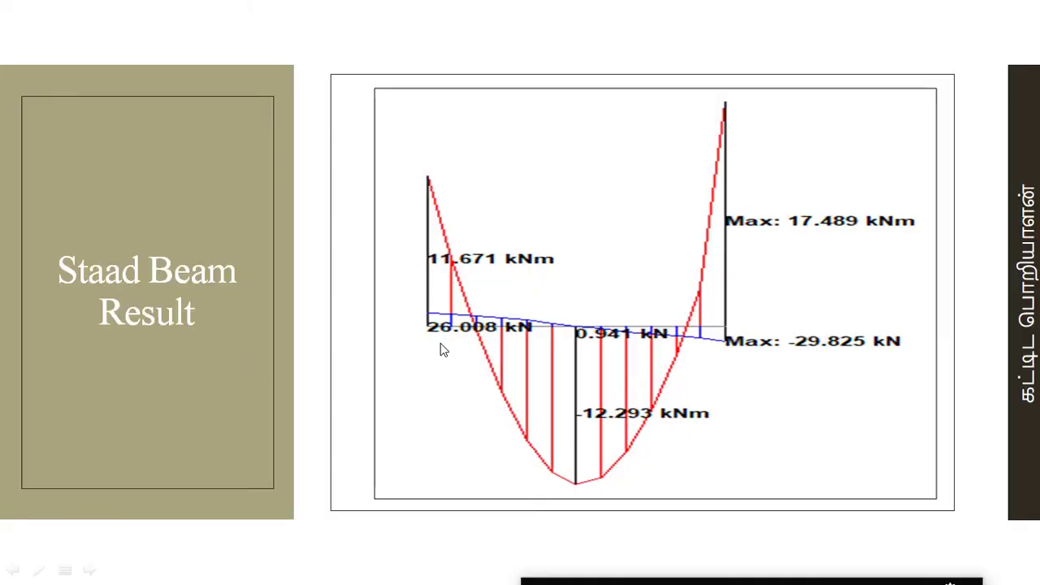
{"action": "left_click", "coordinate": [499, 403]}
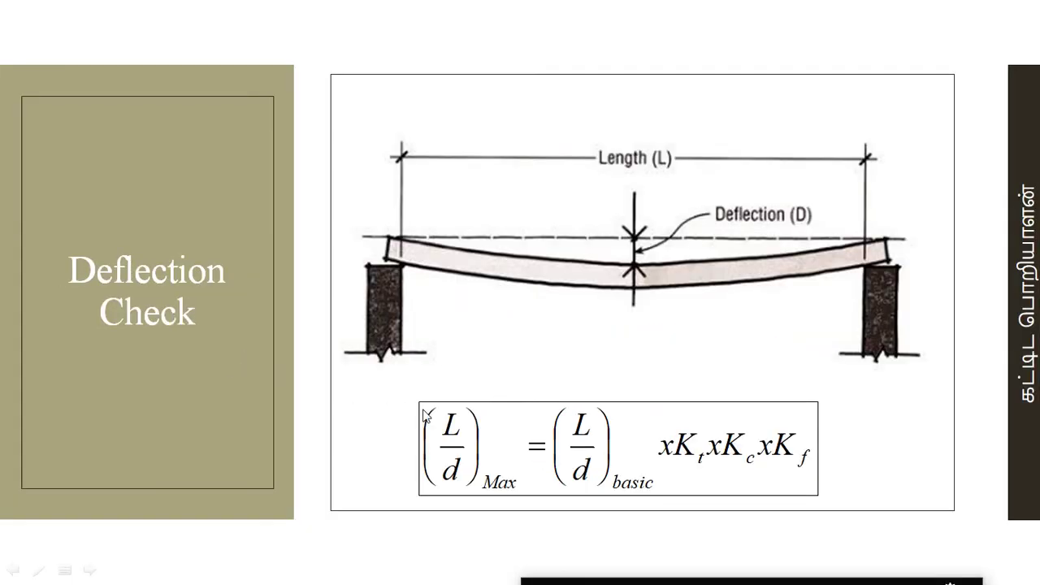
{"action": "mouse_move", "coordinate": [597, 582]}
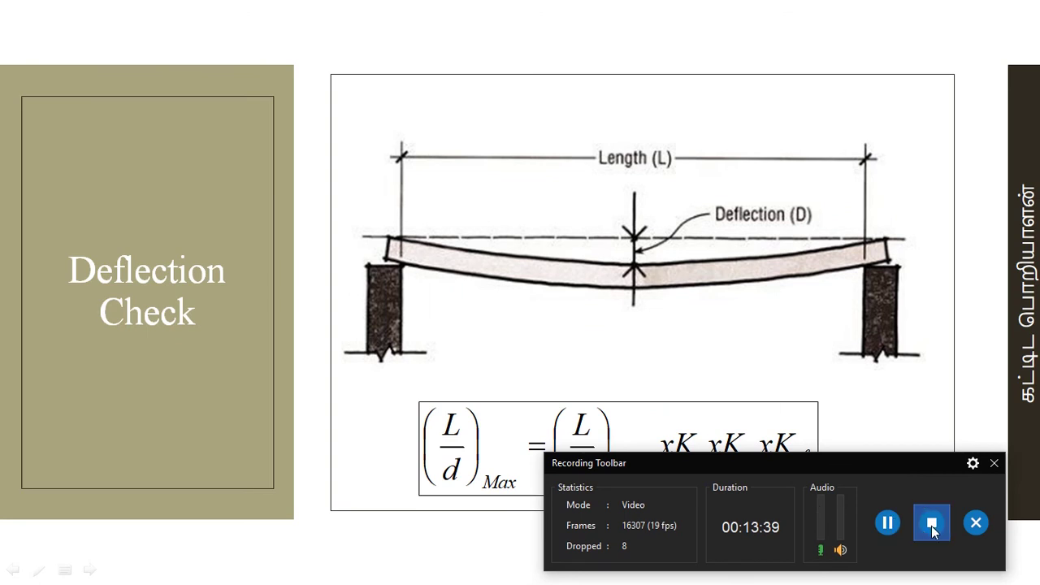